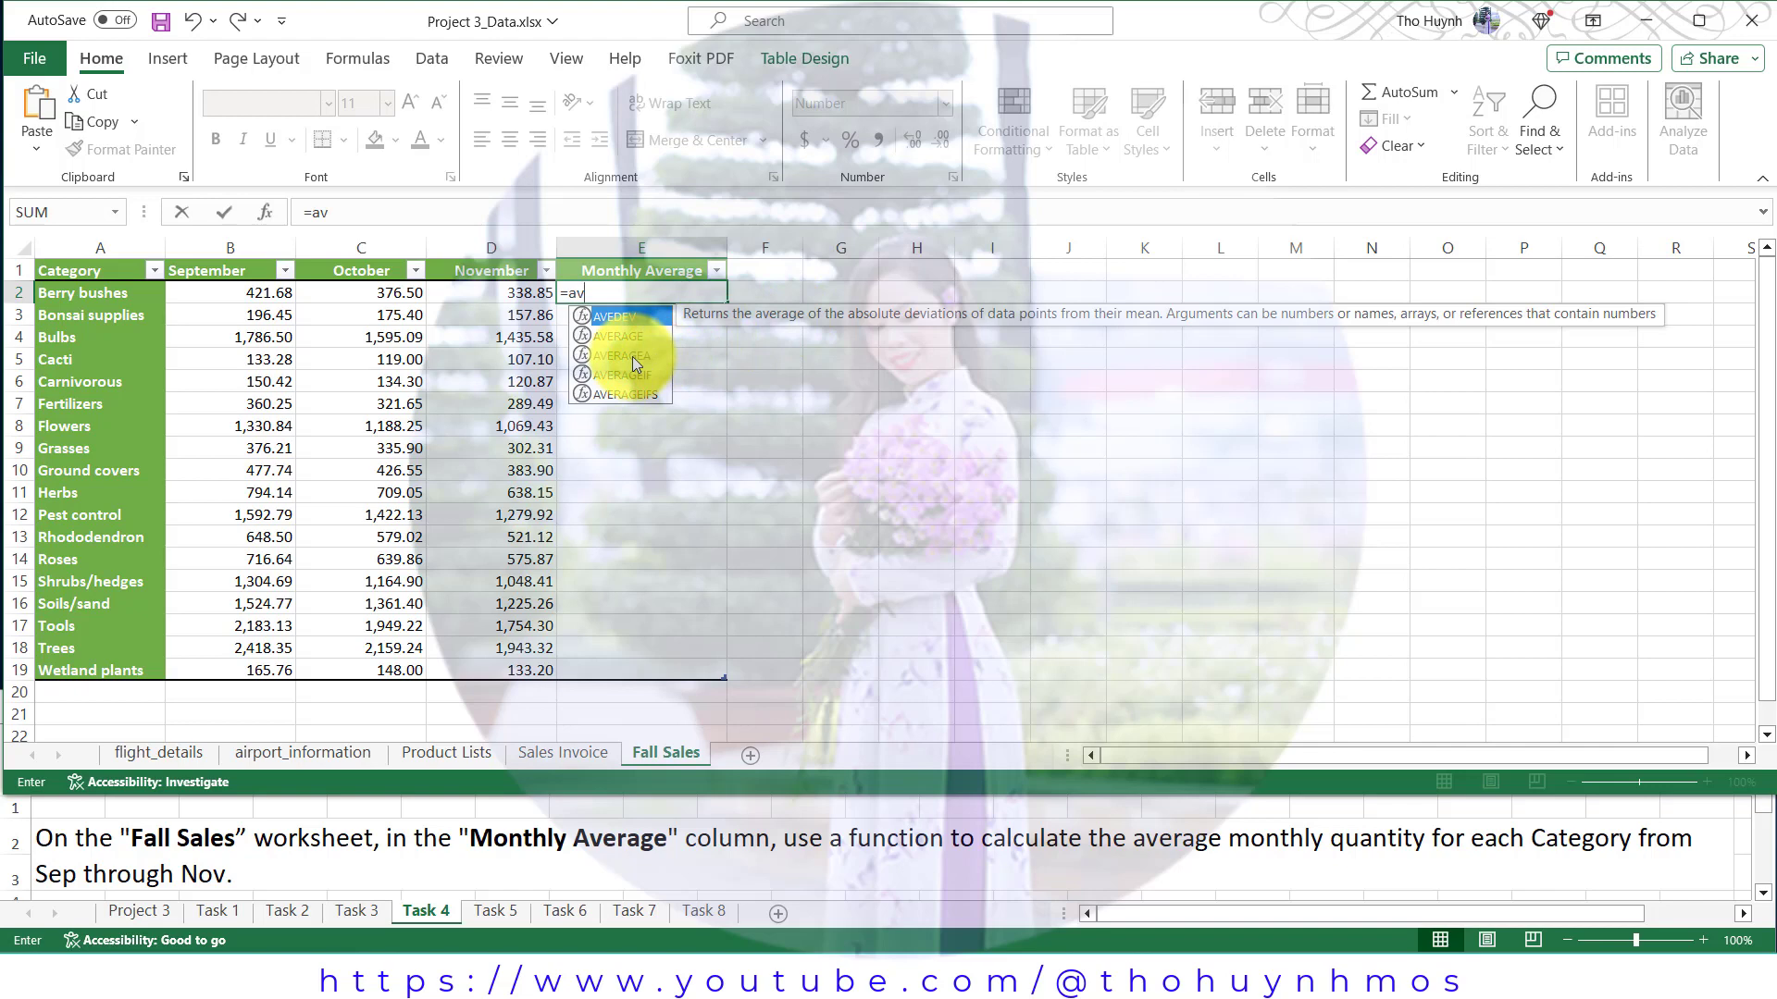
Step: Fill the Monthly Average column from E2 with AVERAGEA over the September-to-November cells B2:D2
double_click(631, 357)
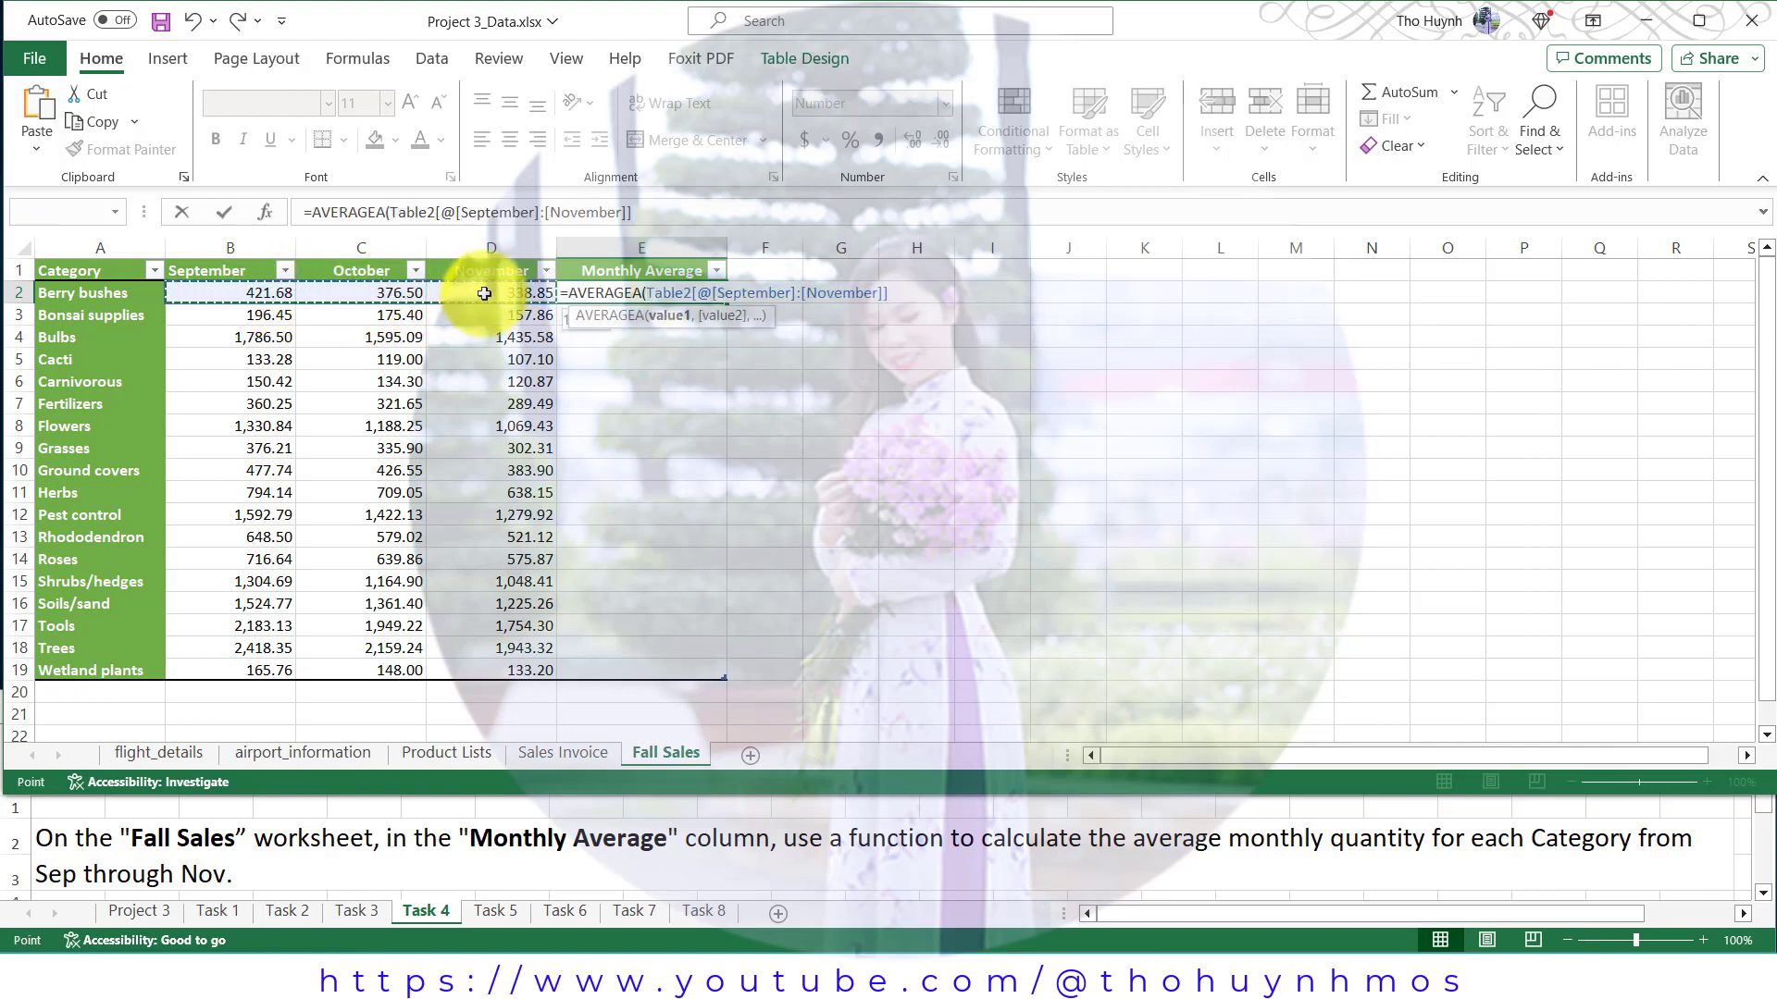
drag(240, 292, 481, 292)
text())
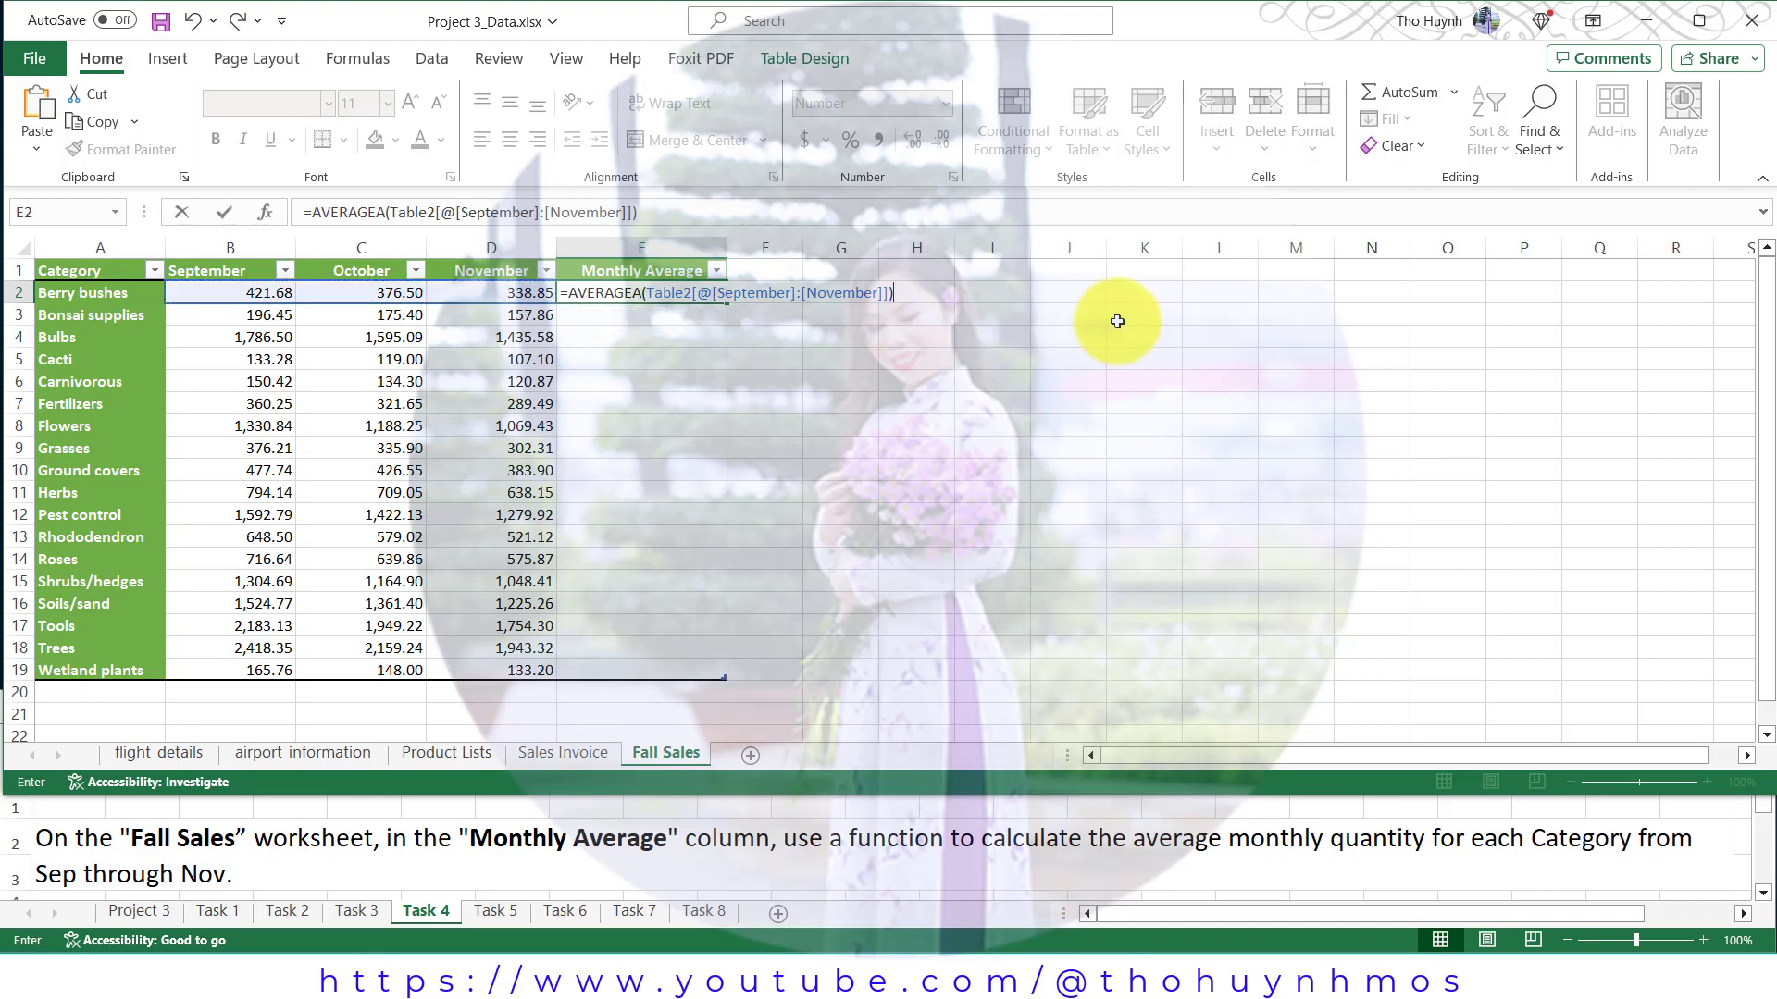
key(Return)
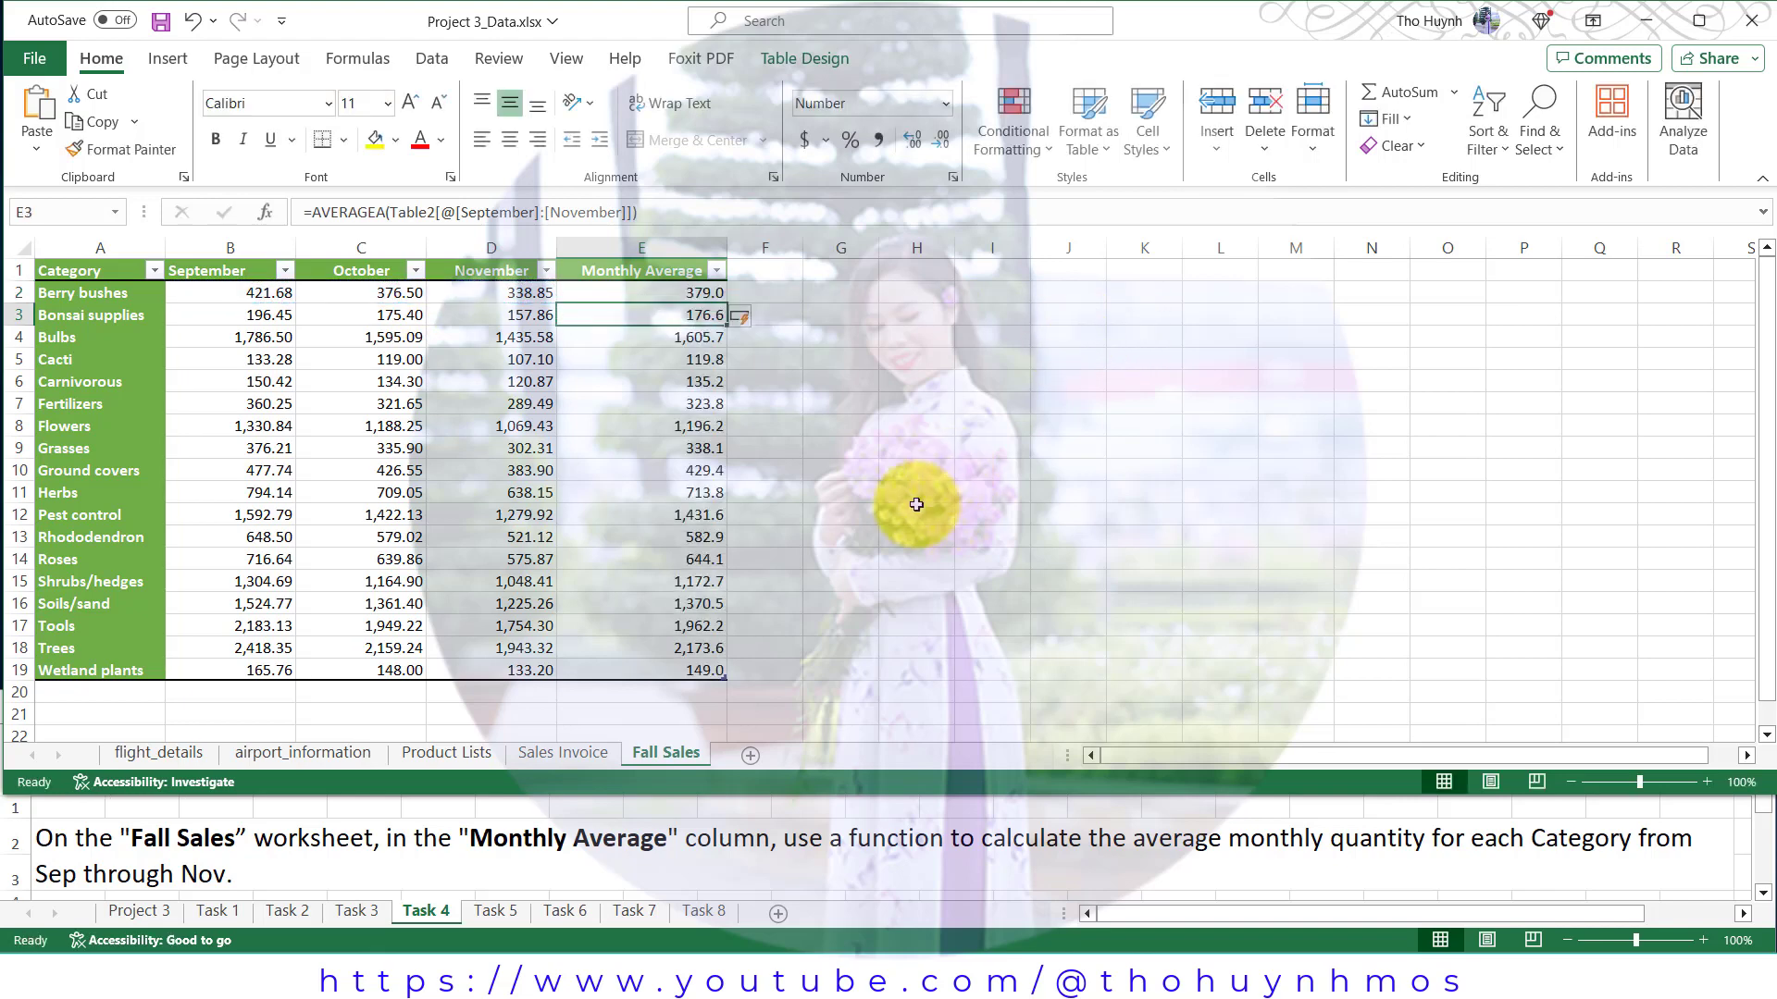
click(502, 914)
Step: Review the Task 5 instructions and go to the Sales Invoice sheet
click(500, 912)
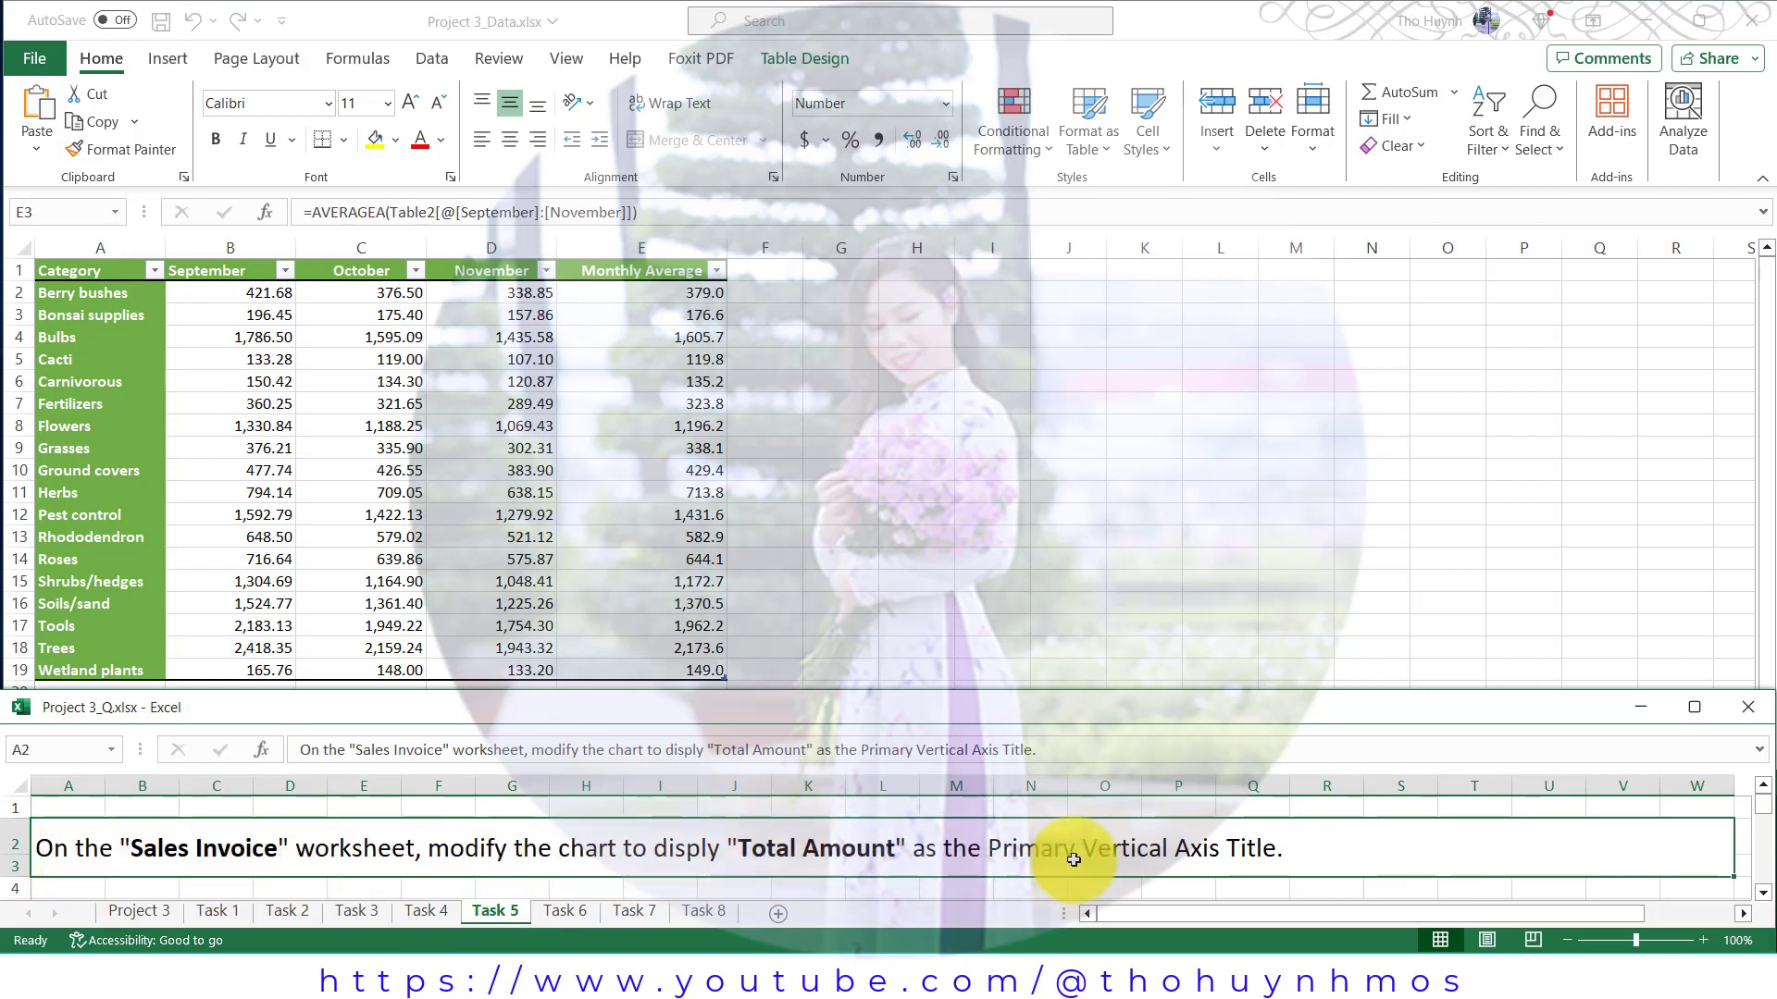
click(1073, 613)
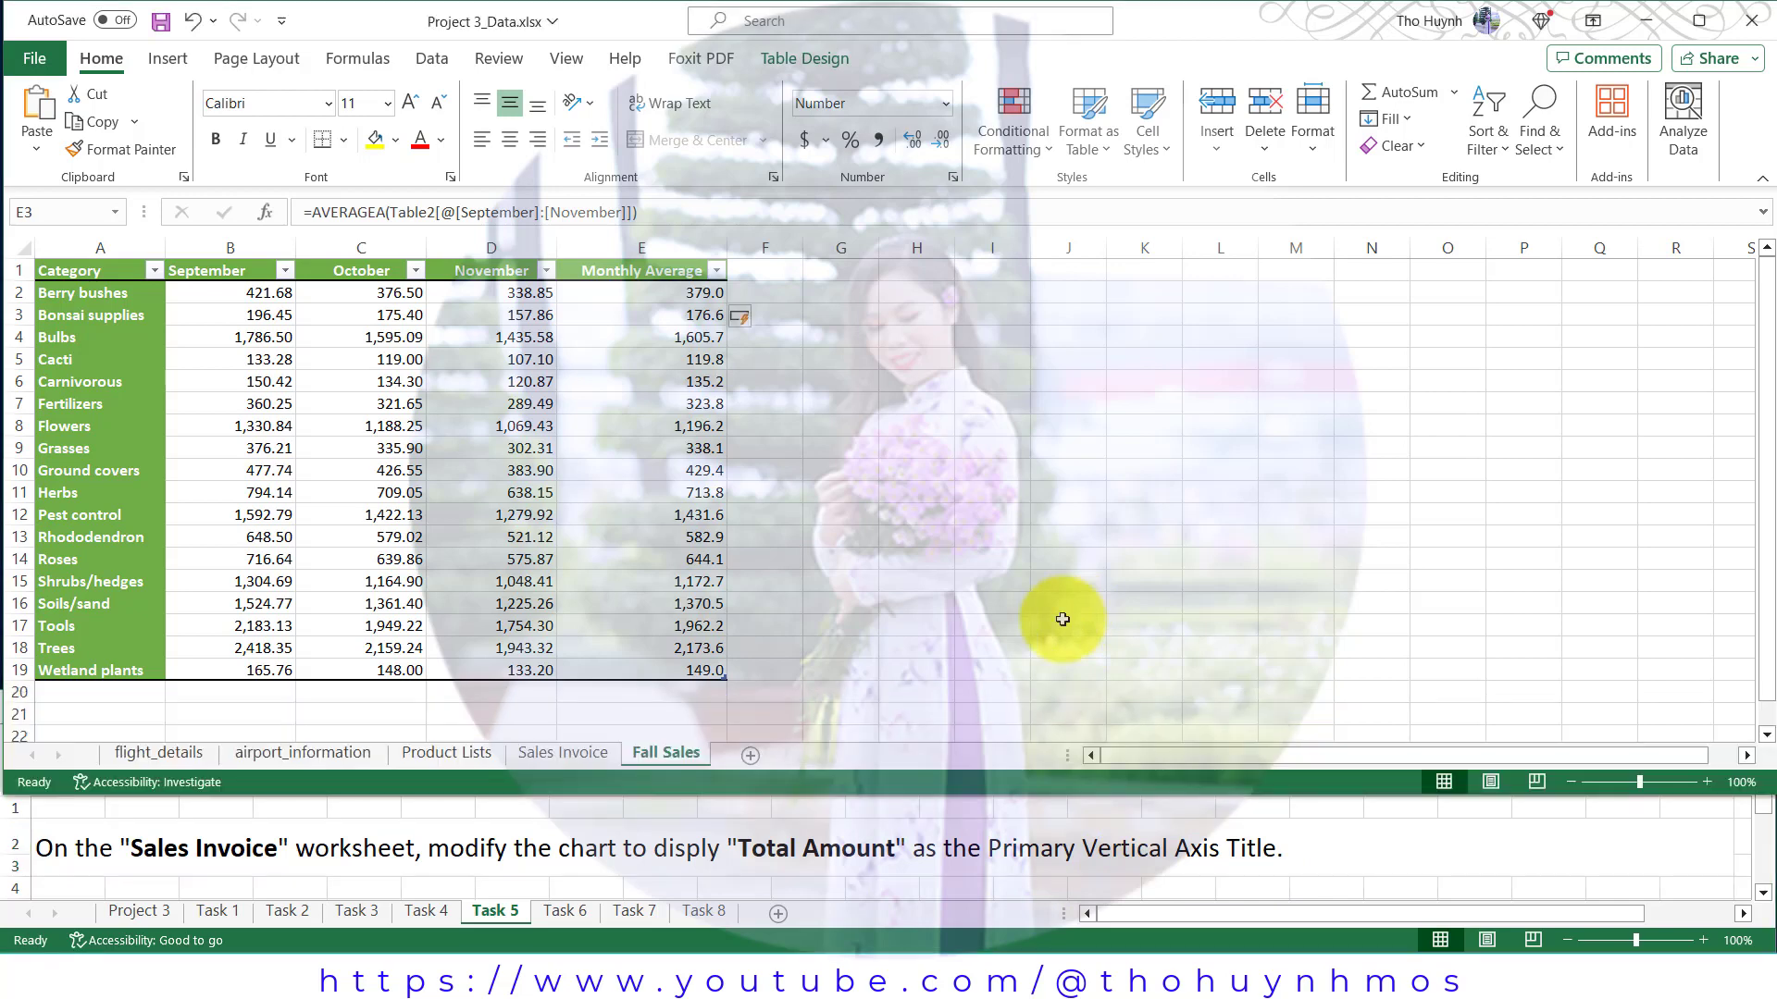
click(557, 754)
Step: Add a primary vertical axis title reading 'Total Amount' to the sales chart
click(1401, 335)
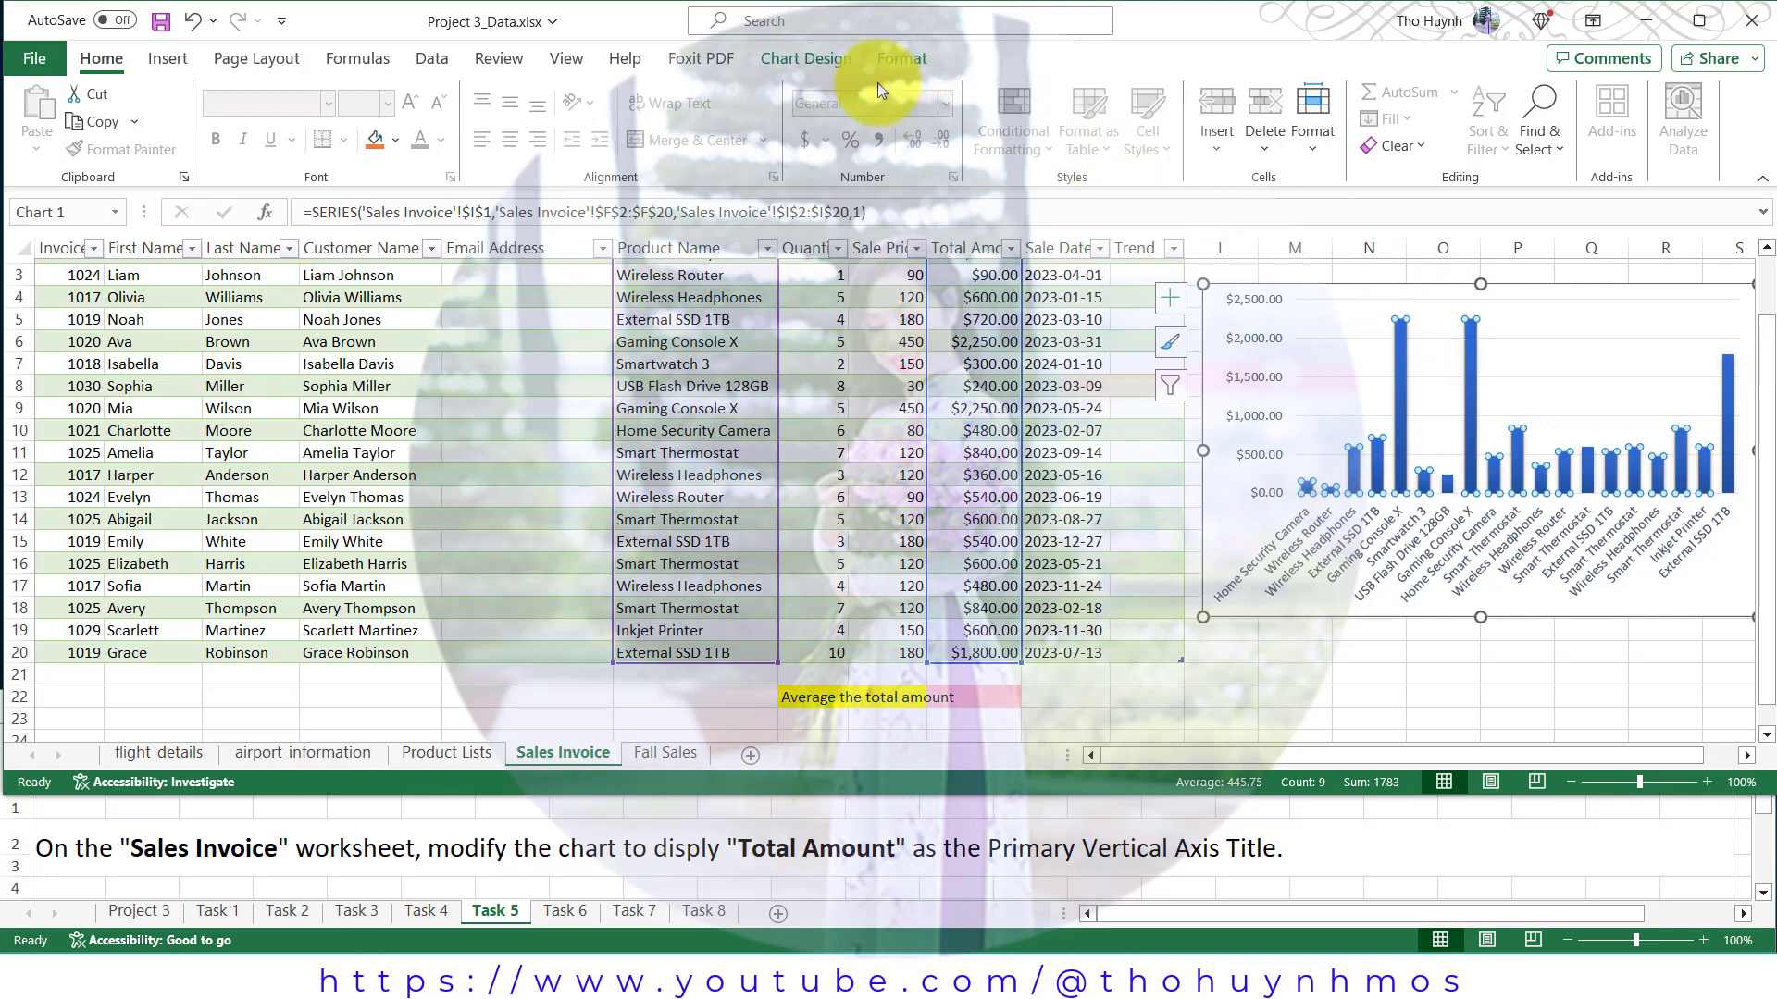
click(823, 59)
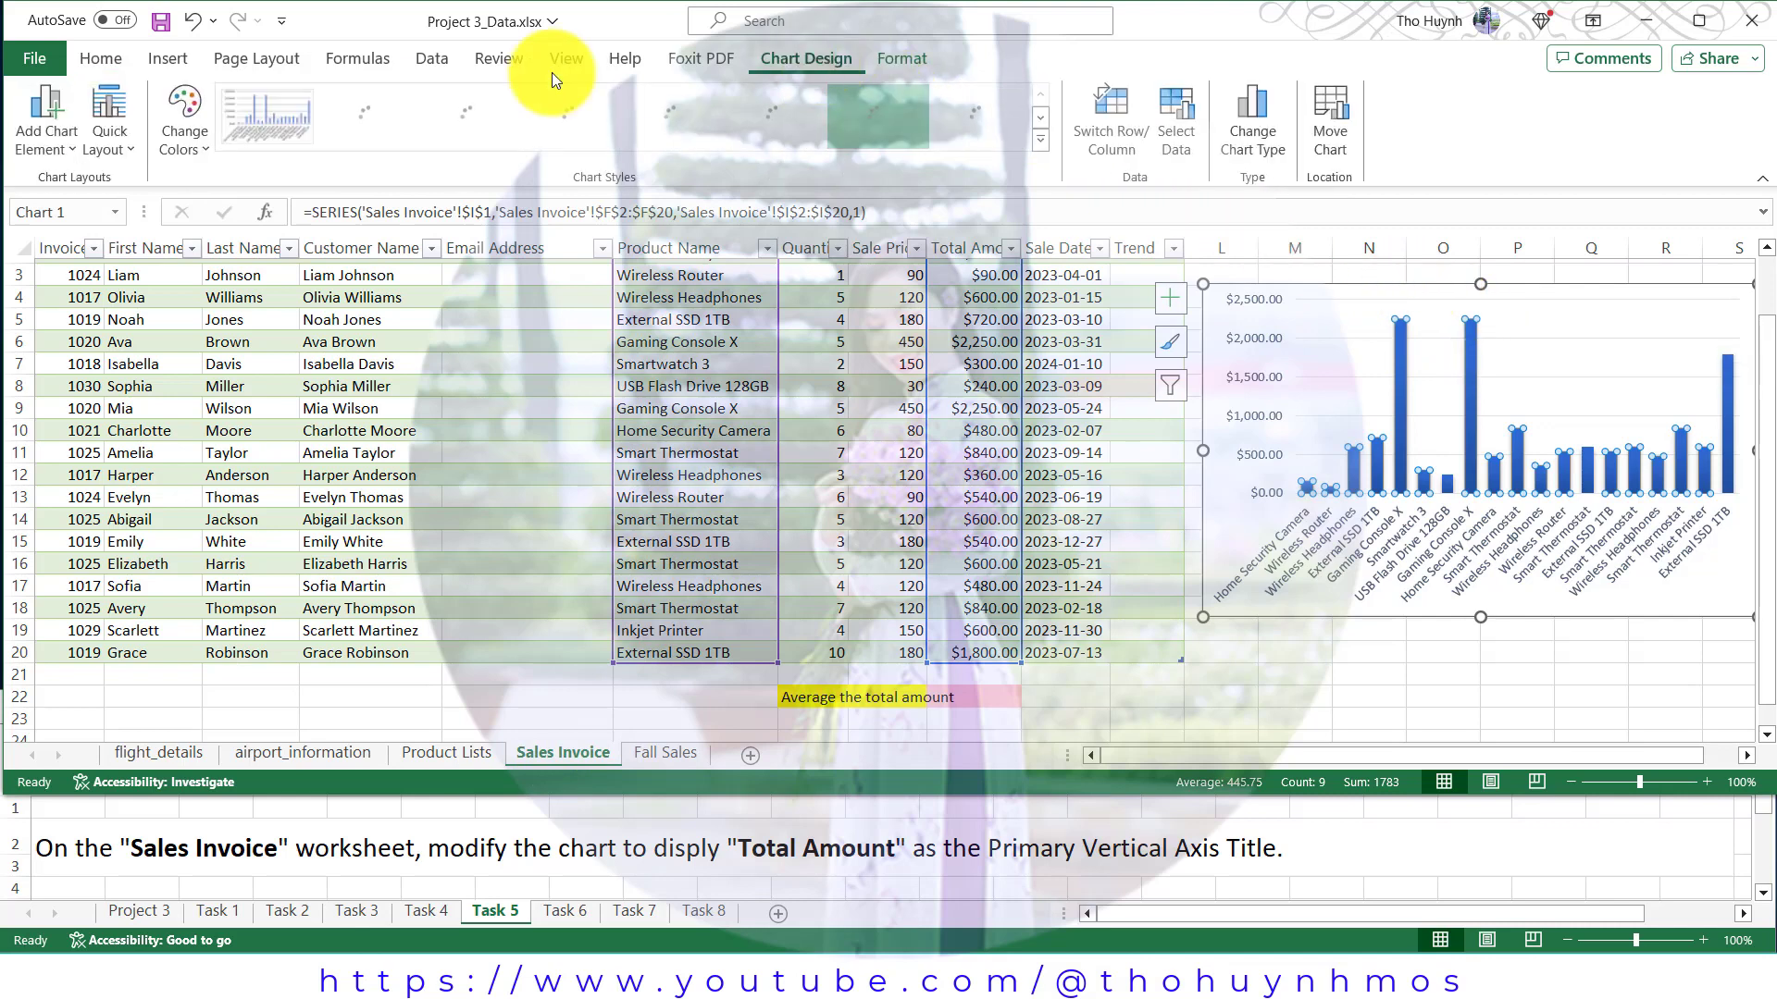
click(67, 142)
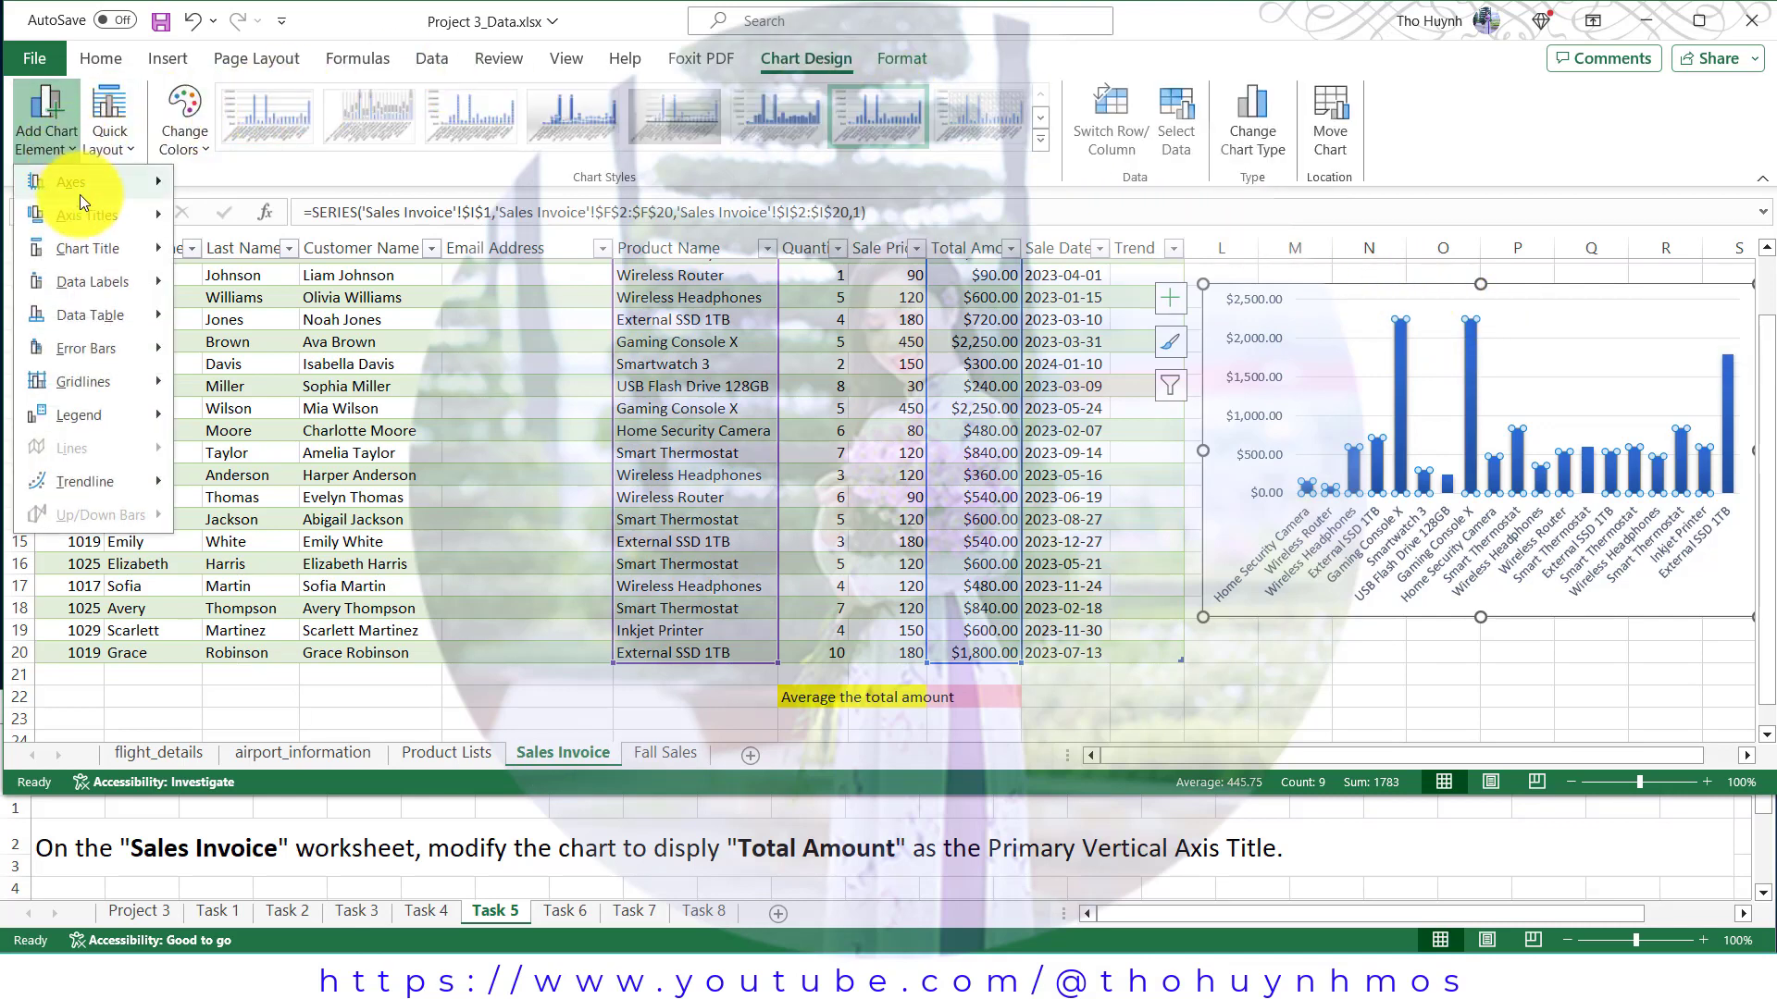
mouse_move(86, 215)
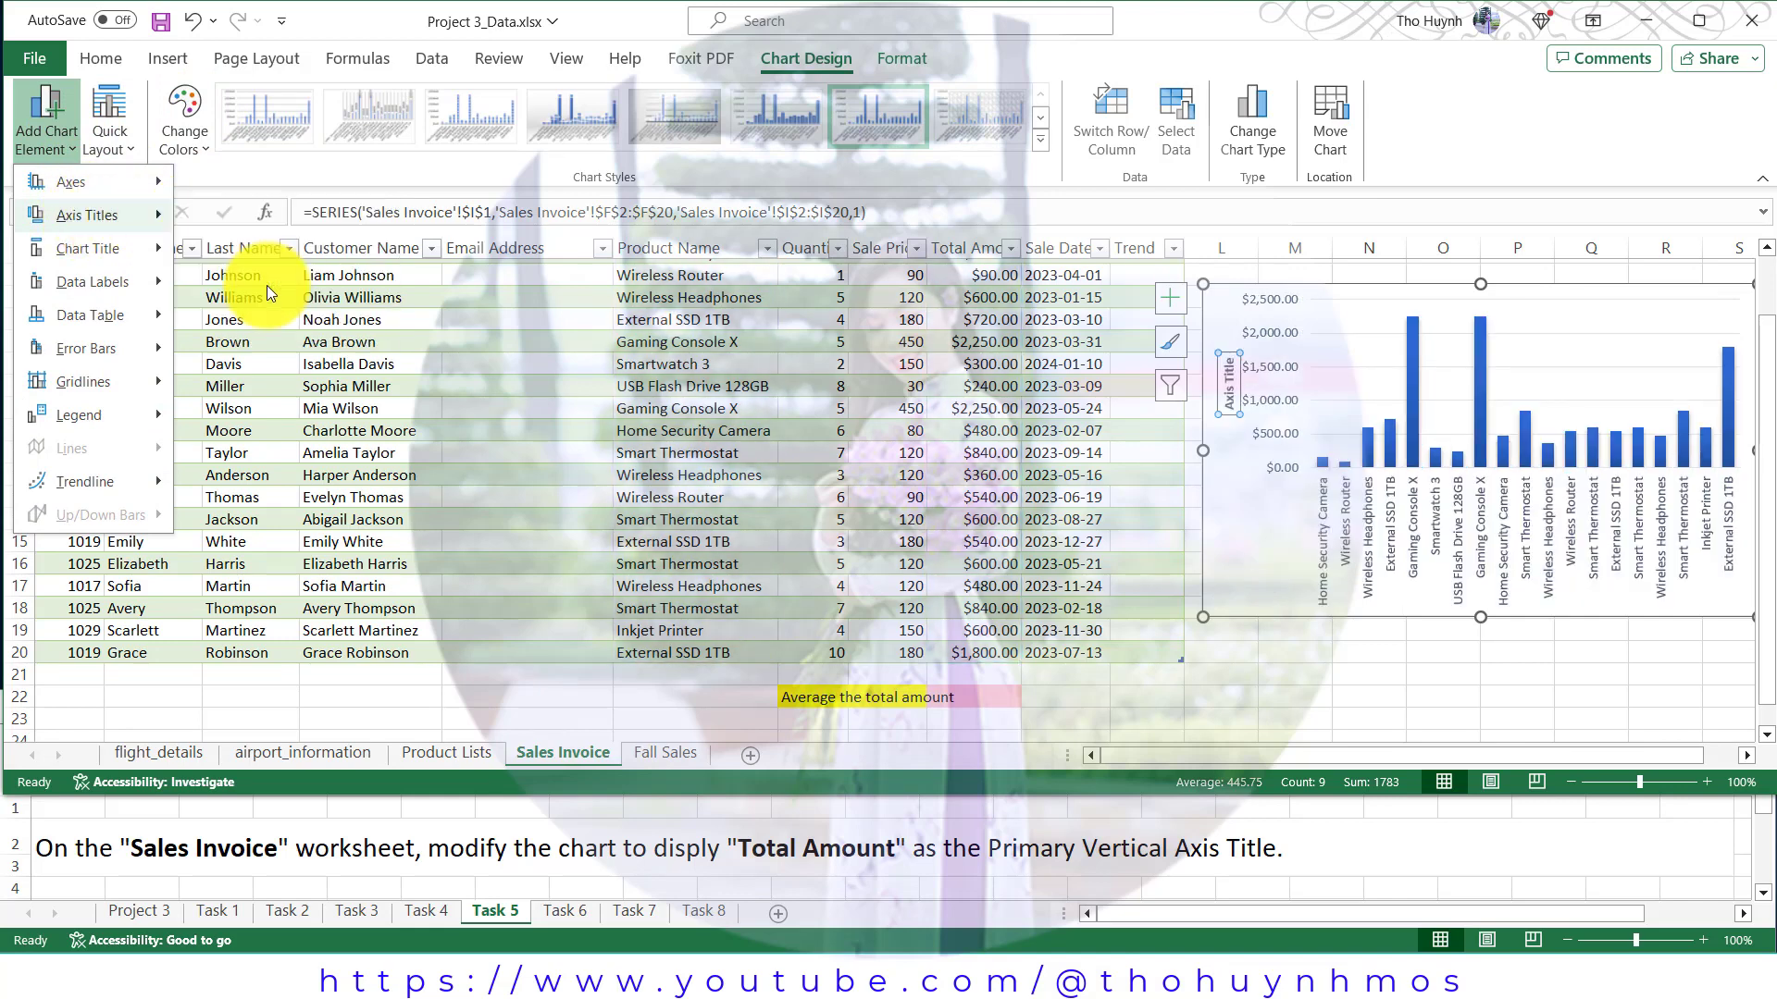
click(267, 286)
triple_click(1235, 390)
text(Total Amount)
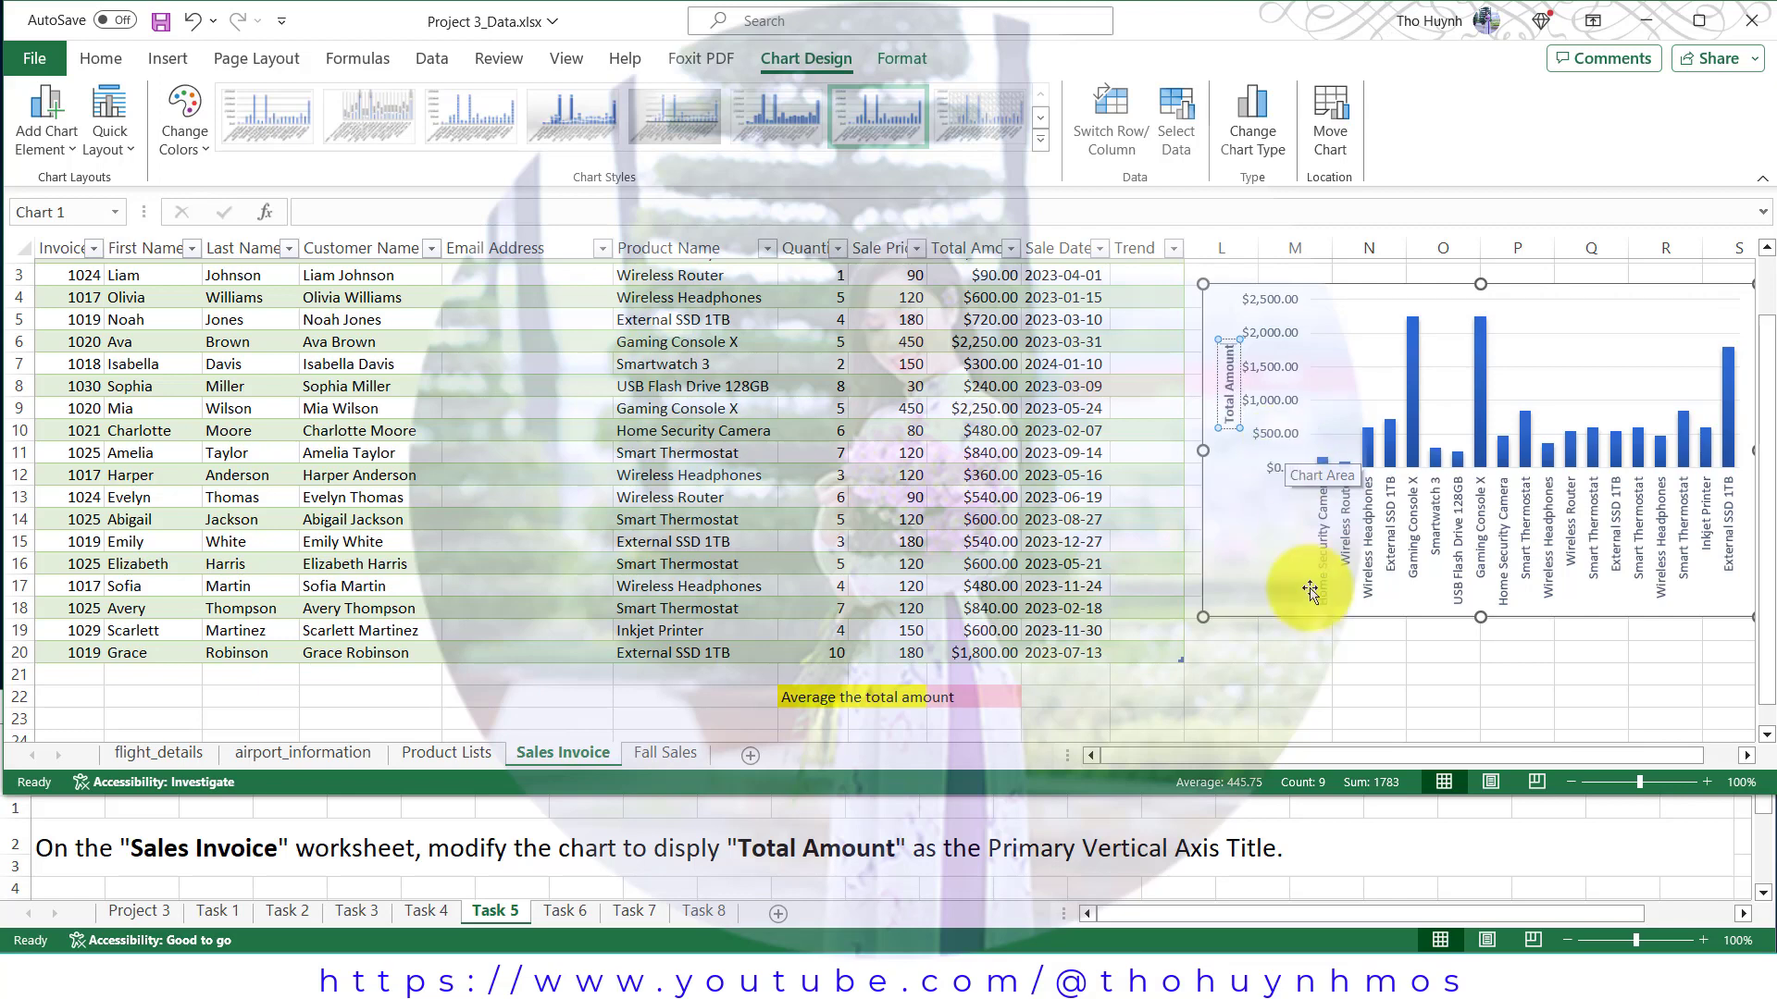
click(1308, 671)
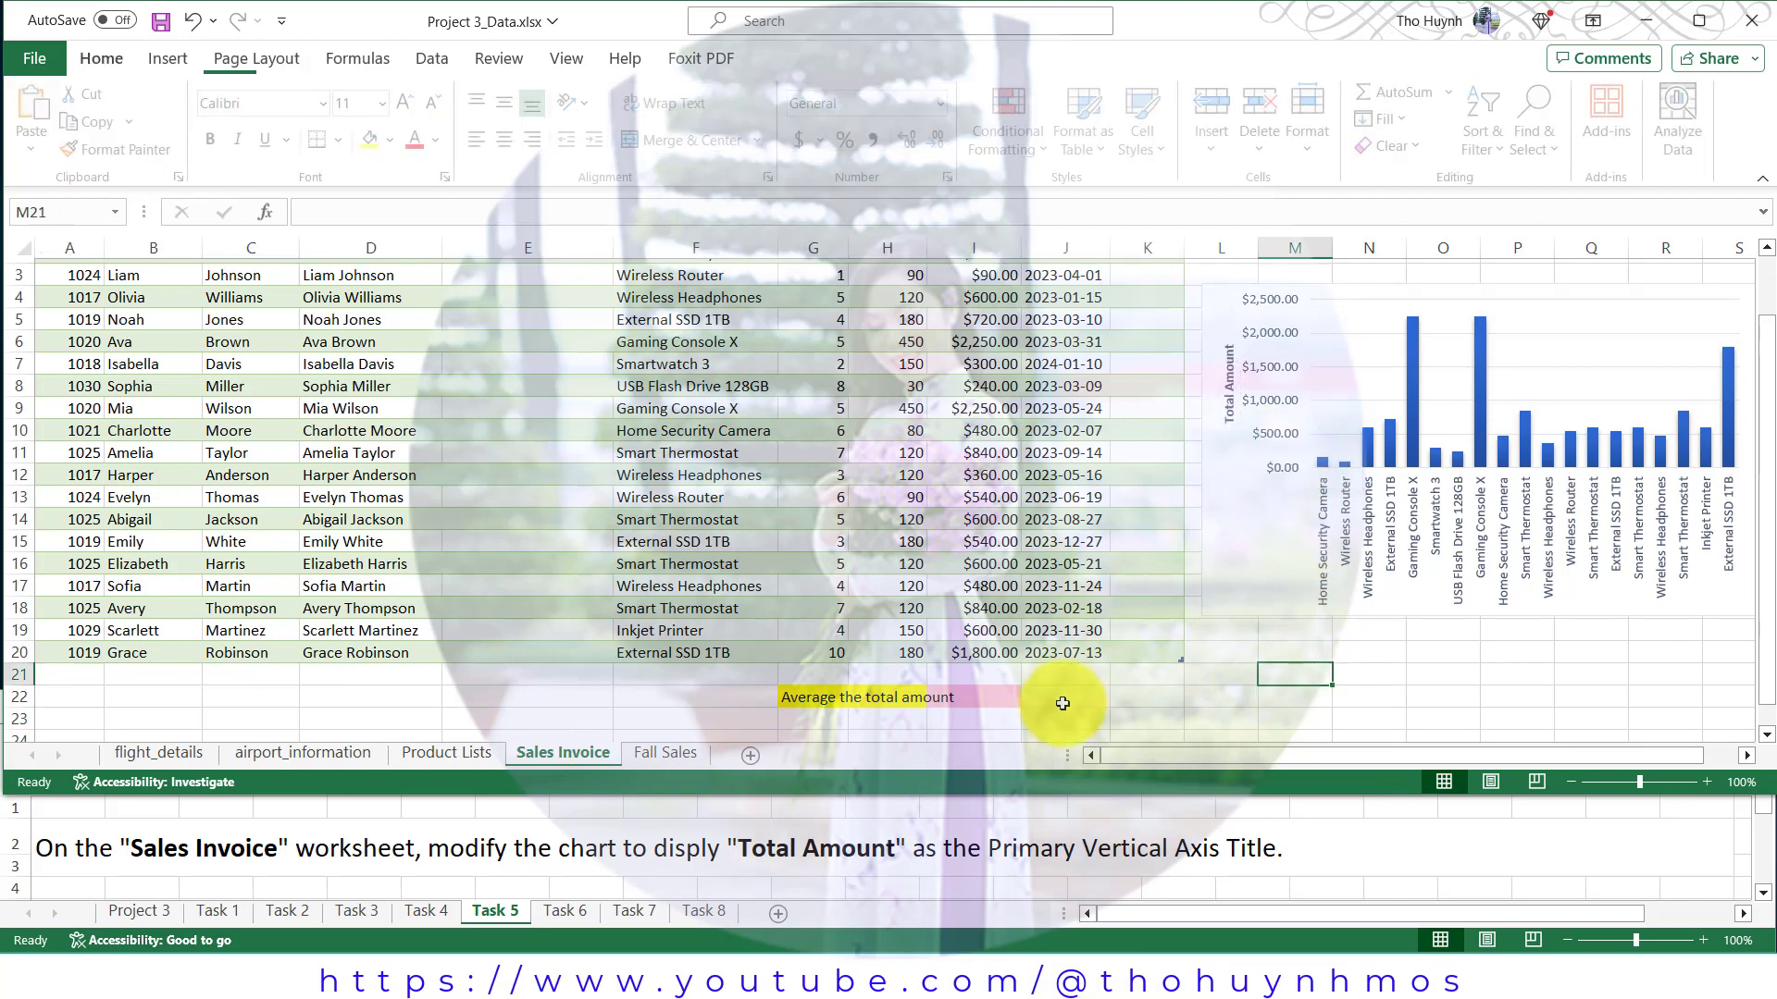
Step: Left-align the Airport Information title in A1 of airport_information, then view the Task 7 instructions
click(566, 909)
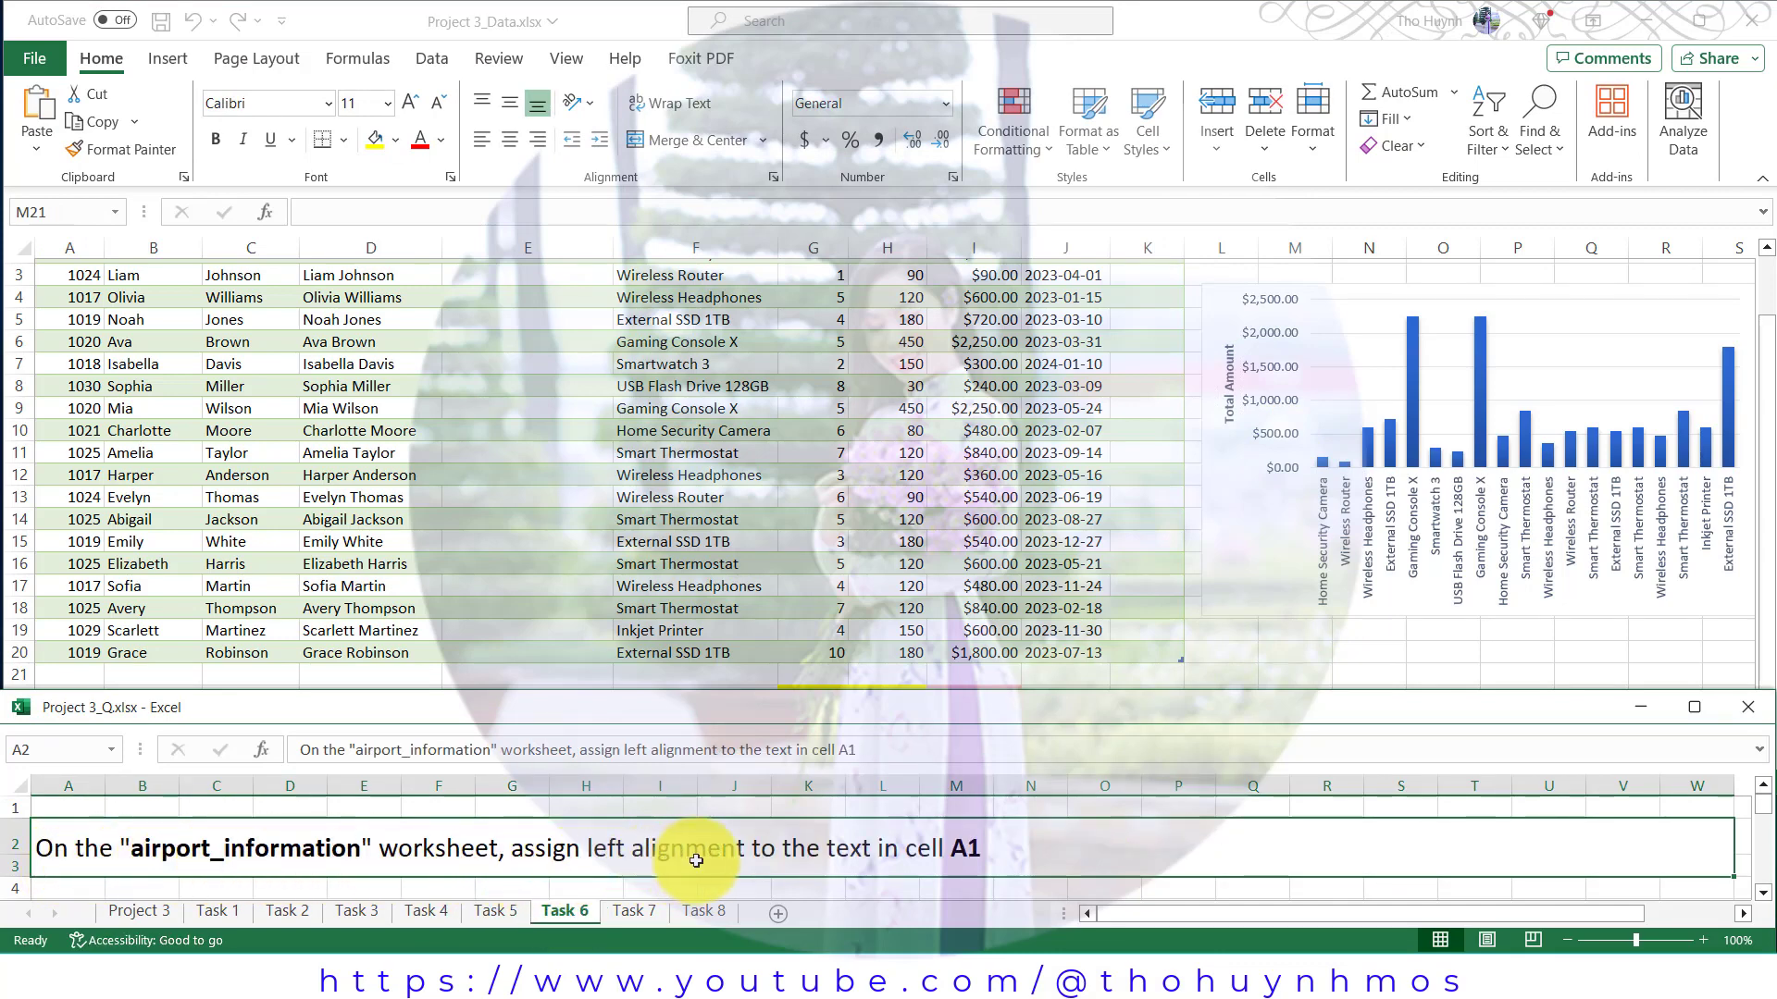
click(855, 655)
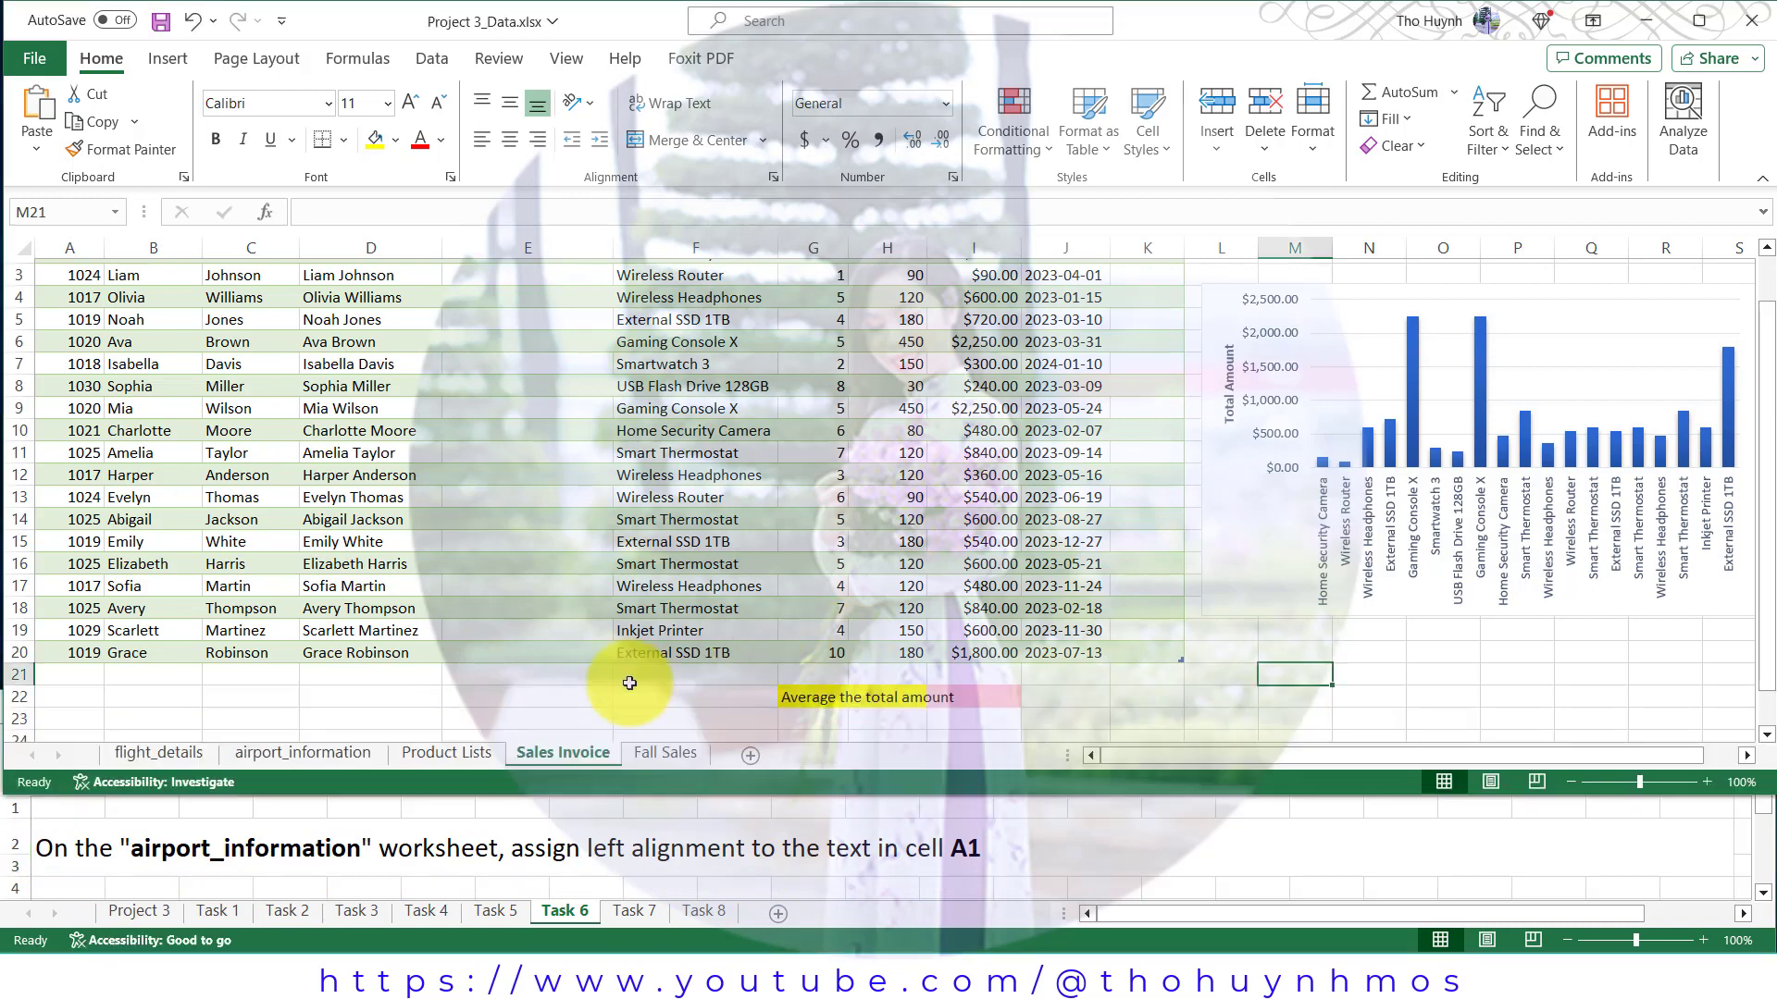
click(287, 754)
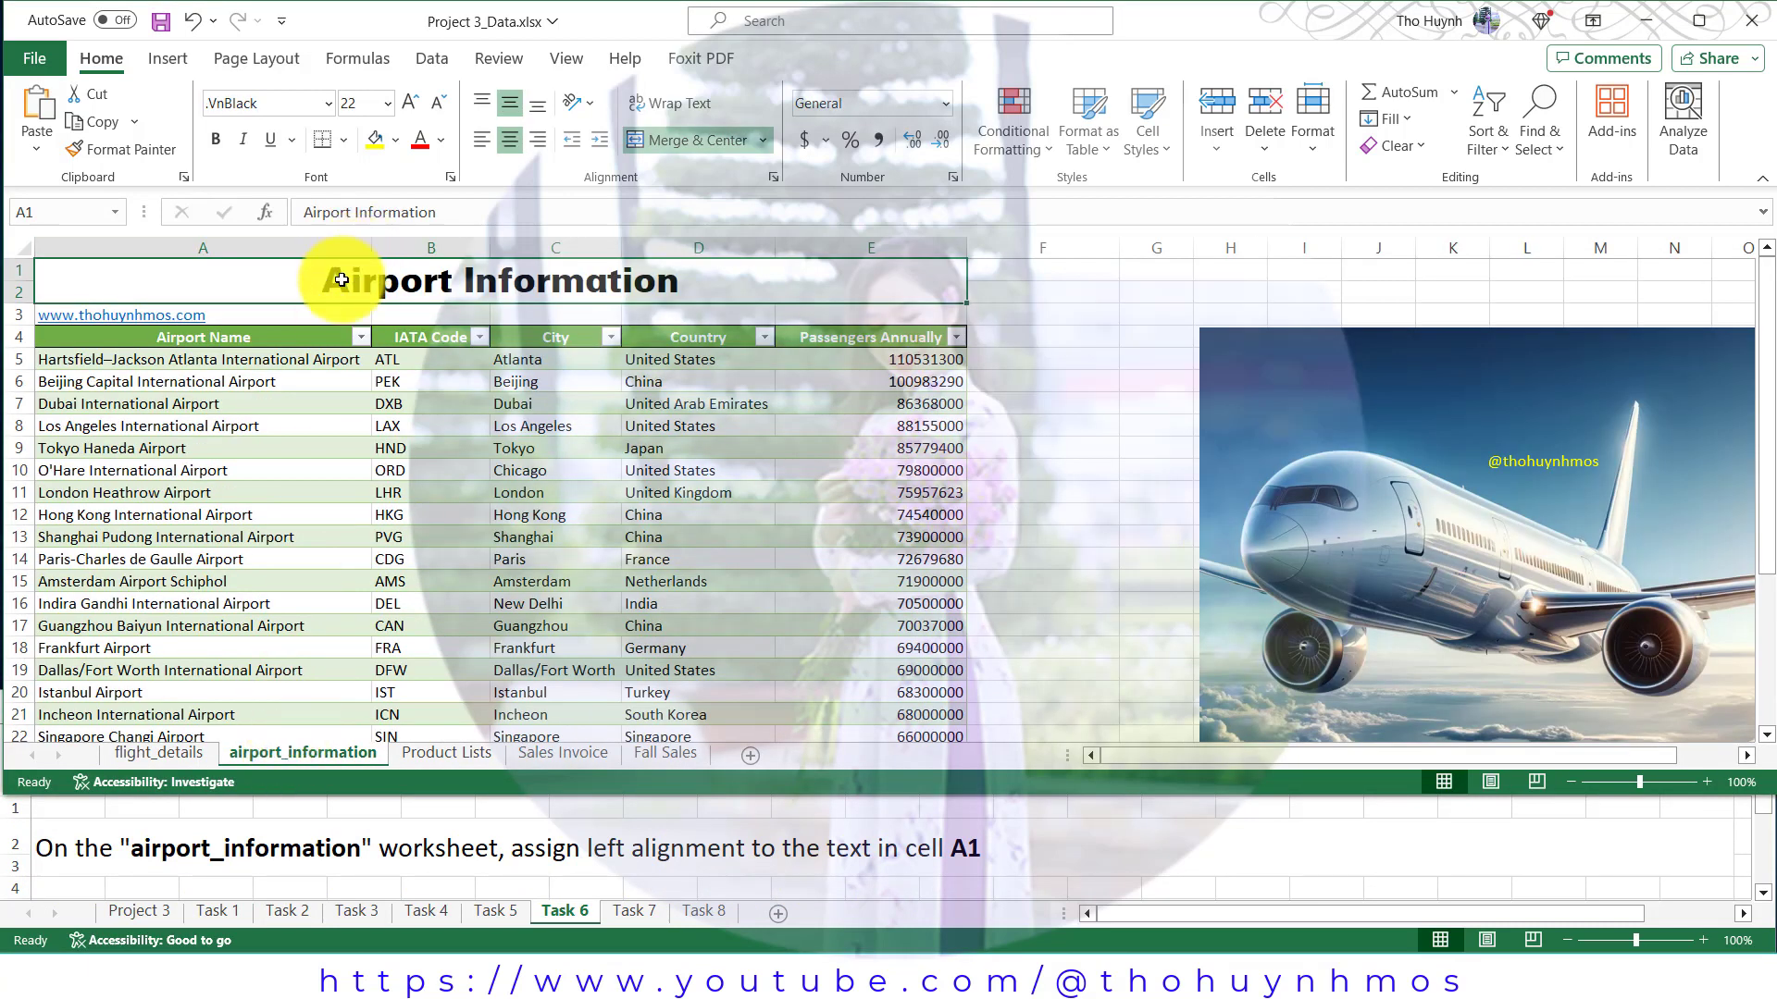
click(480, 139)
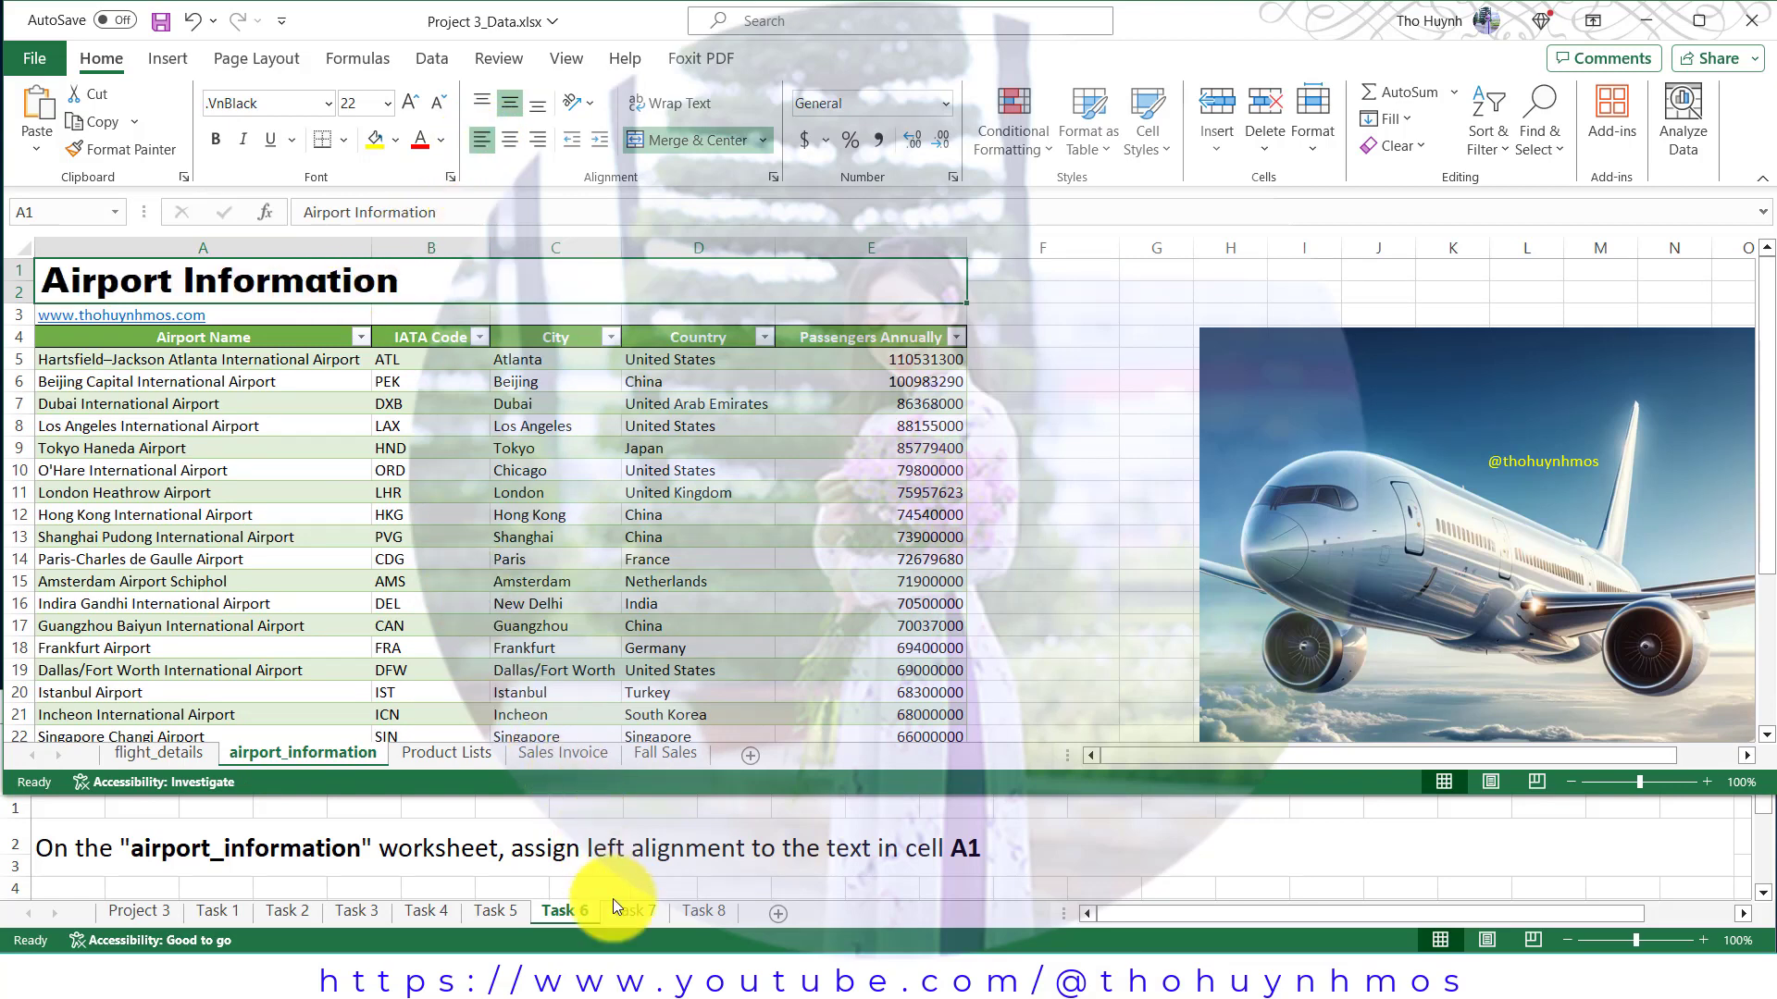
click(635, 913)
click(634, 912)
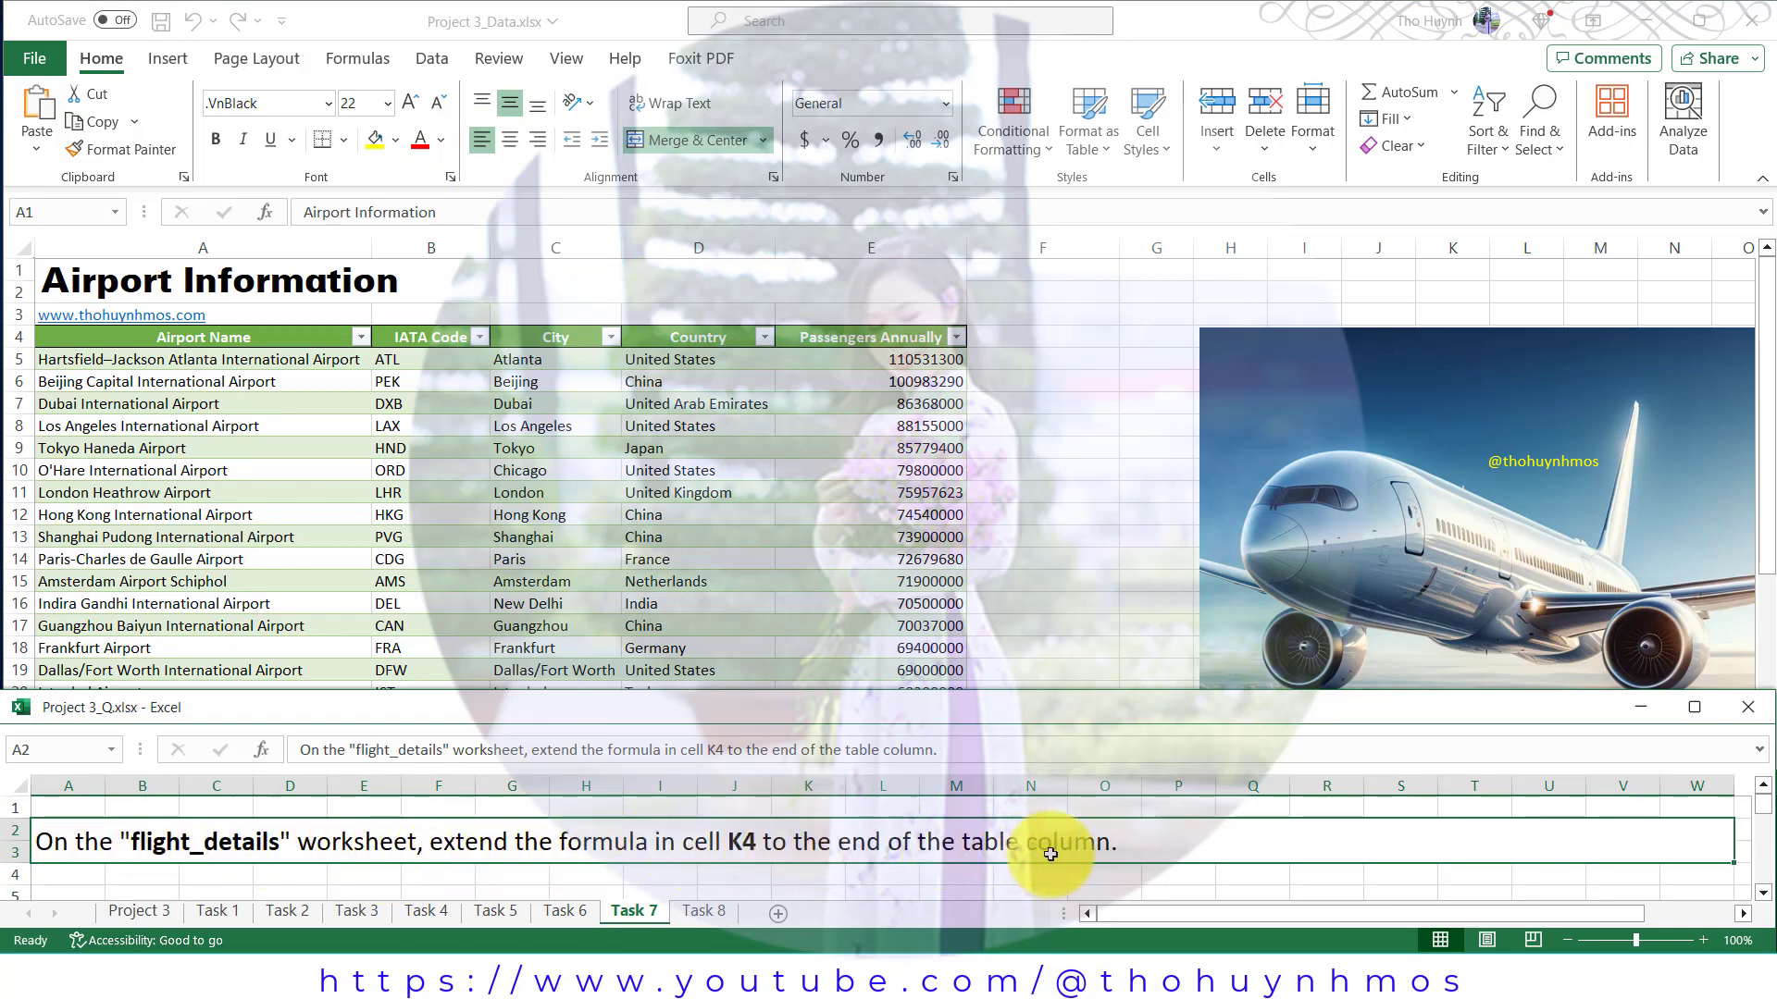
Step: Fill the K4 tax formula down column K through row 53 on flight_details
click(1030, 623)
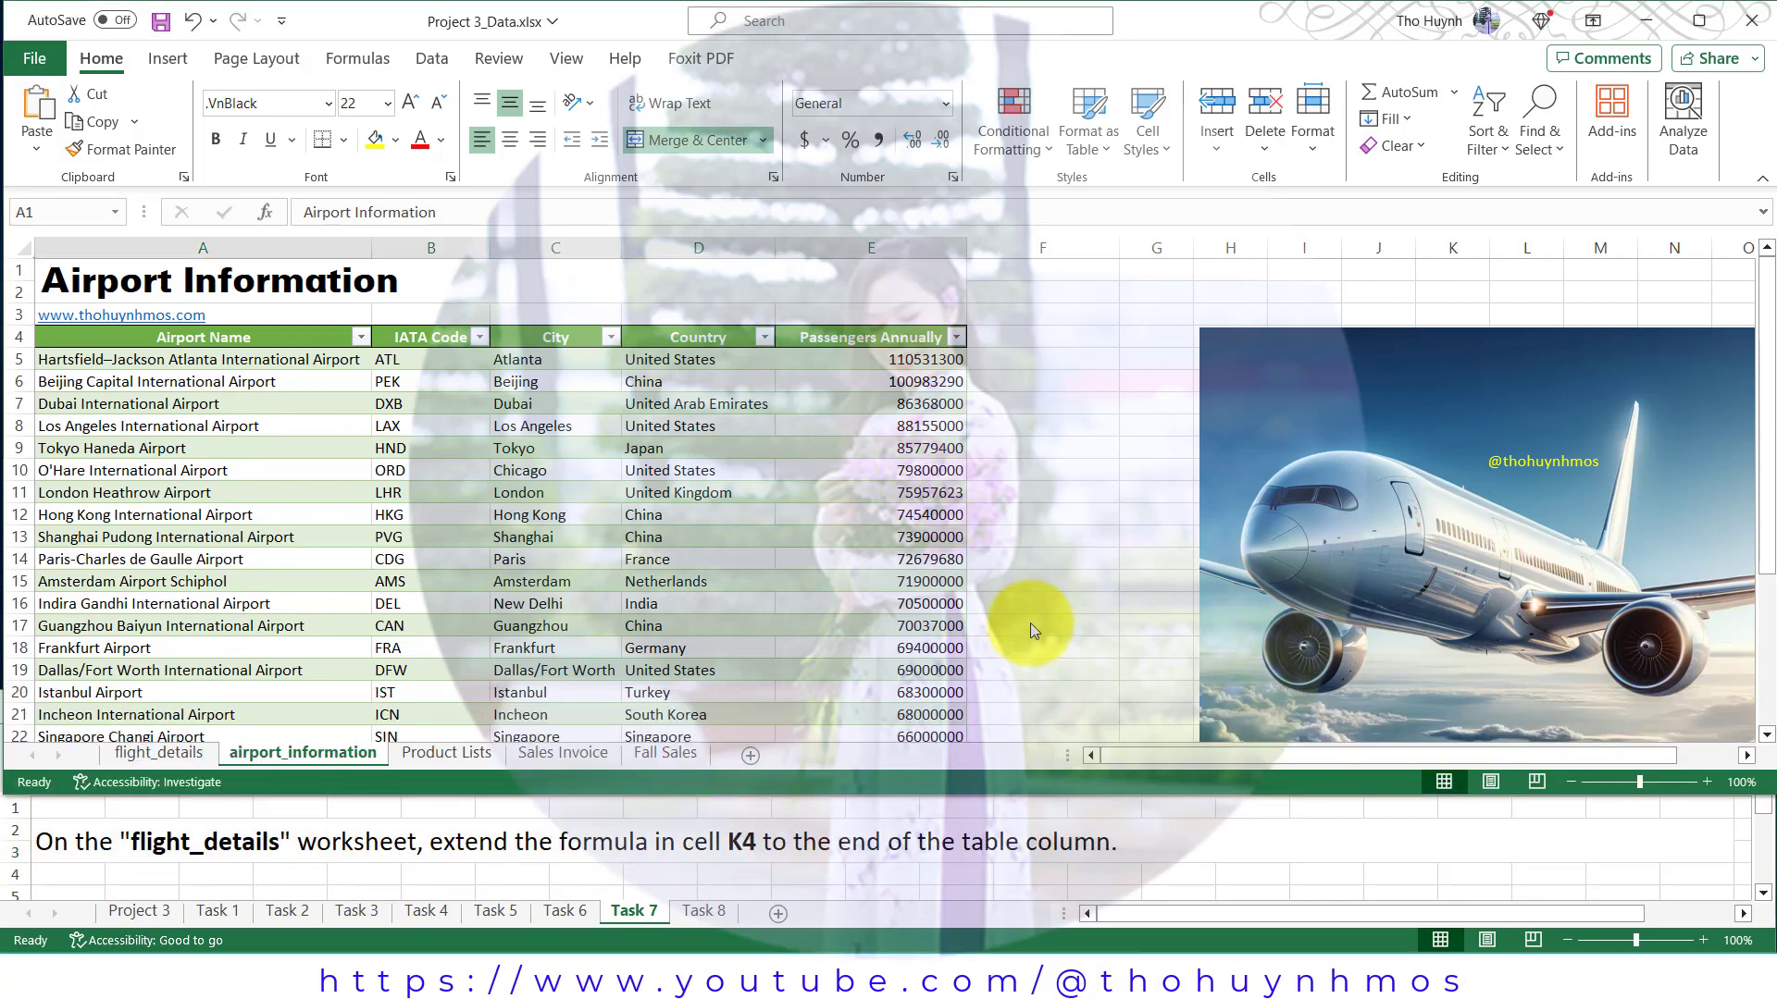
click(174, 752)
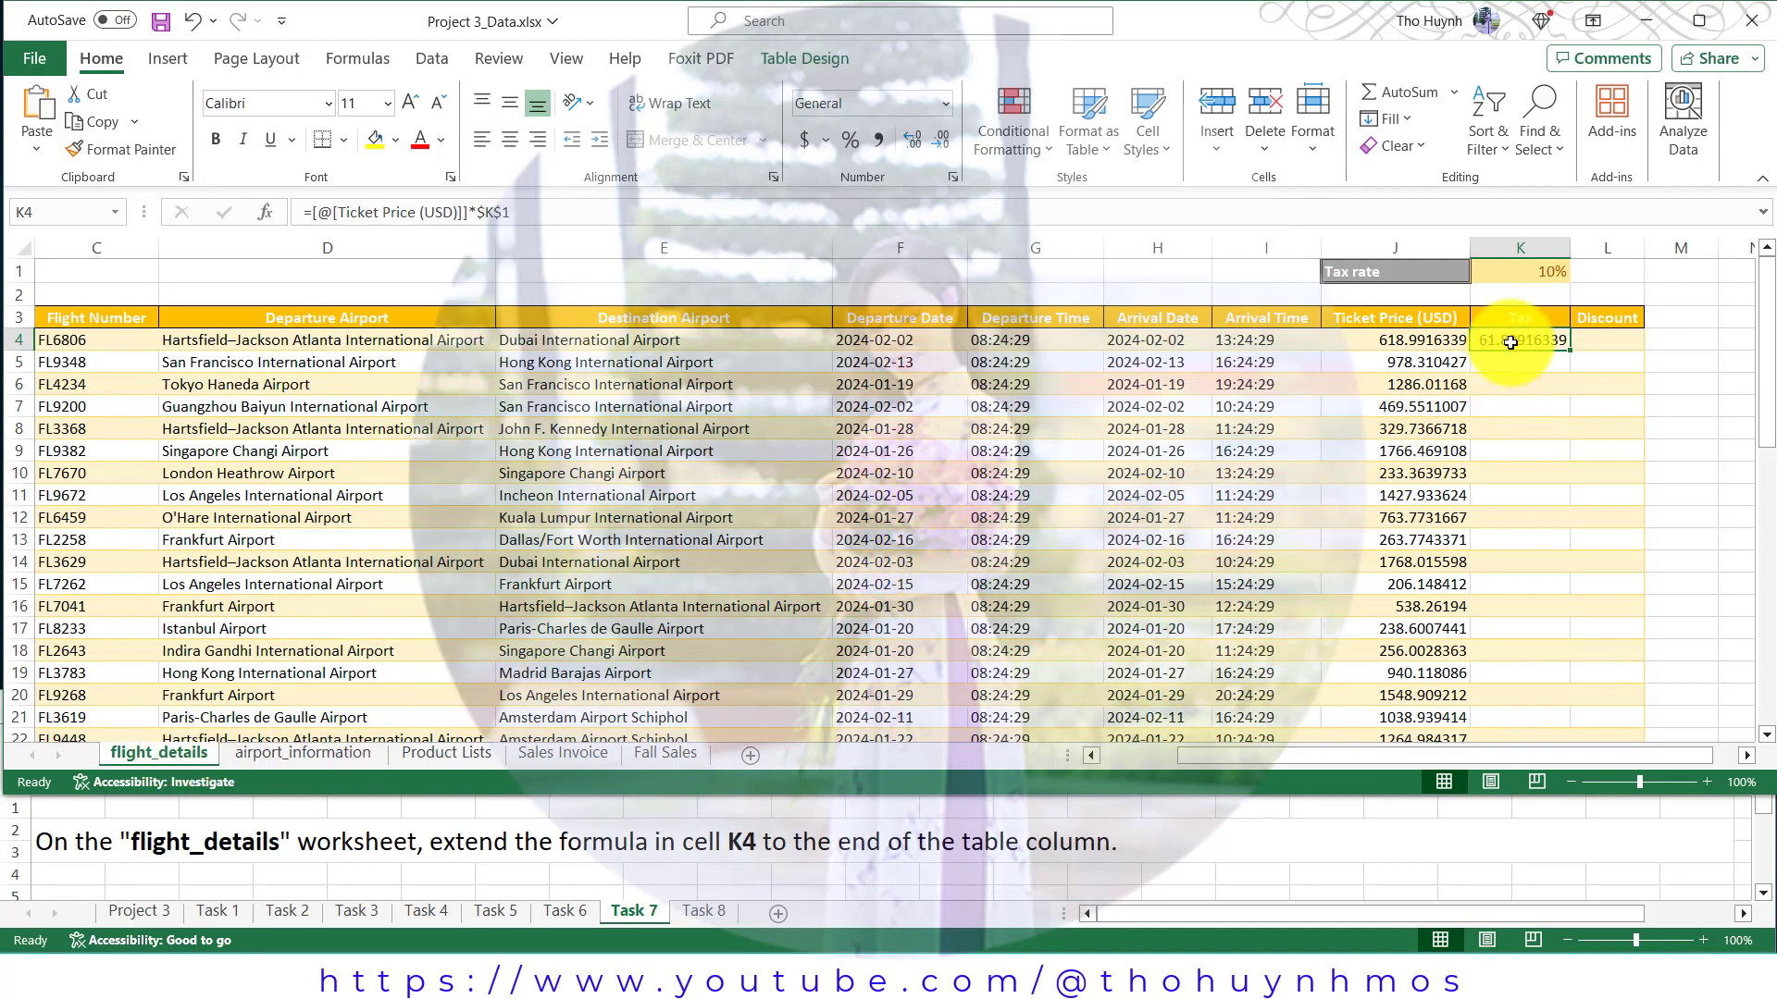
drag(1571, 348, 1592, 789)
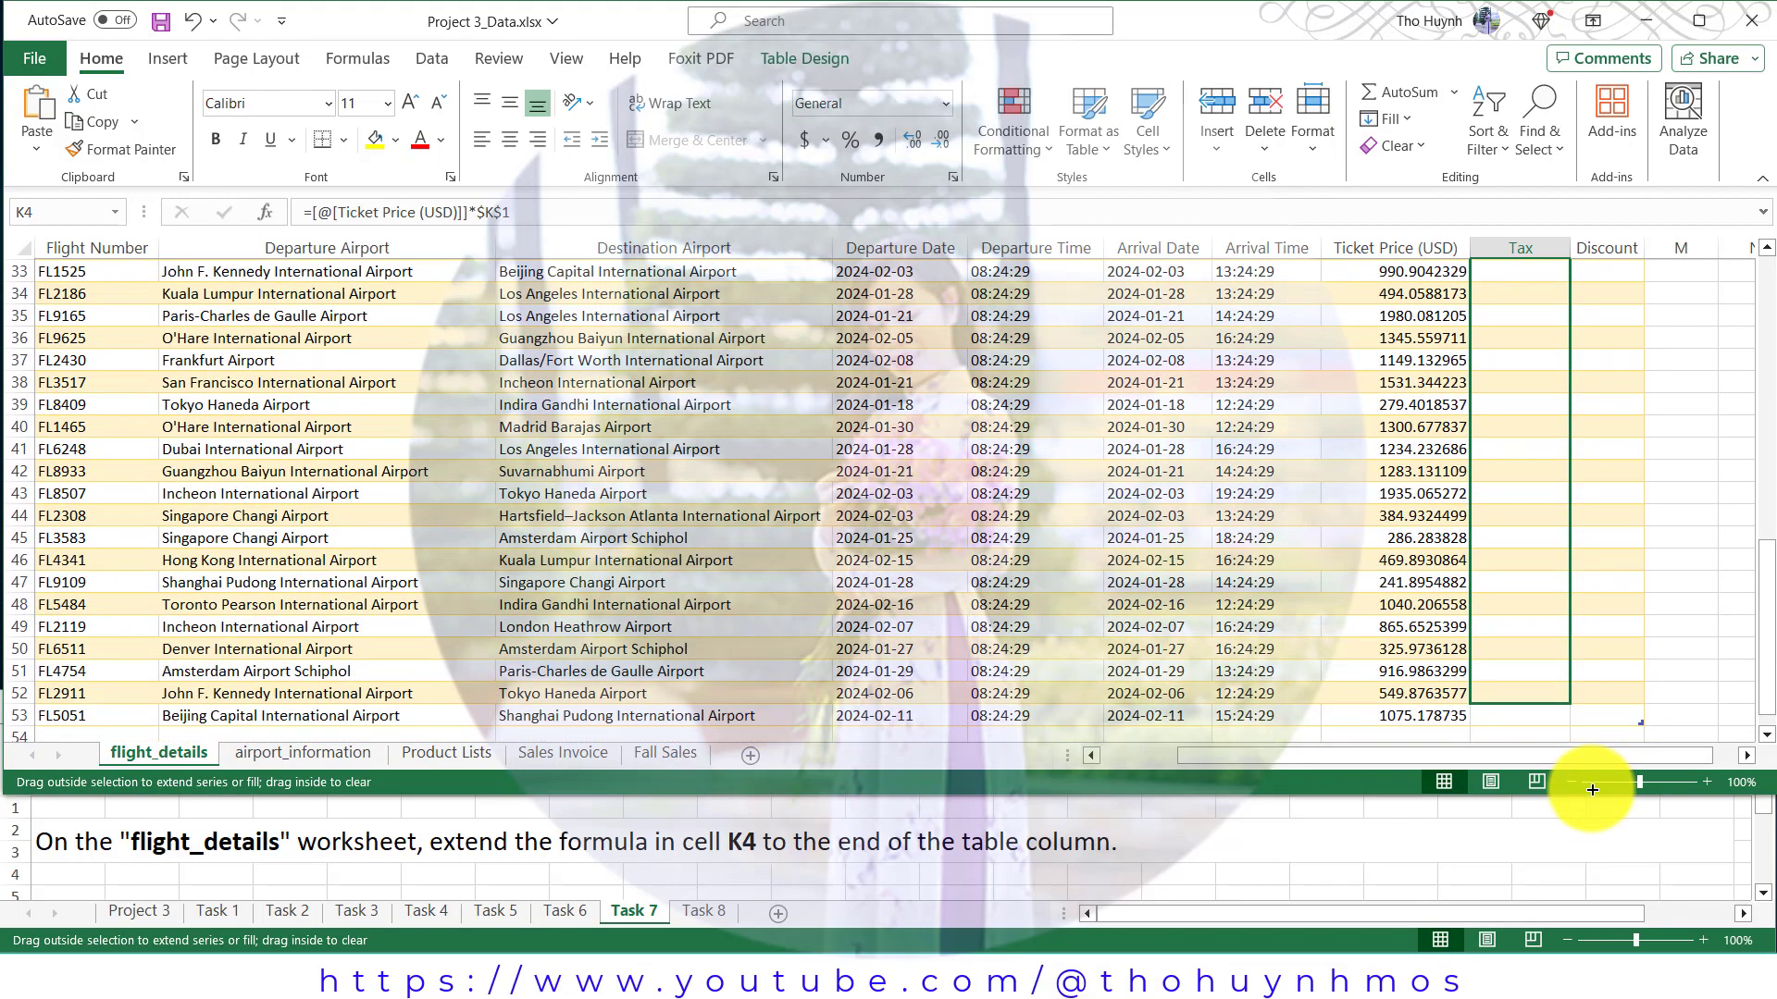
drag(1592, 788, 1567, 703)
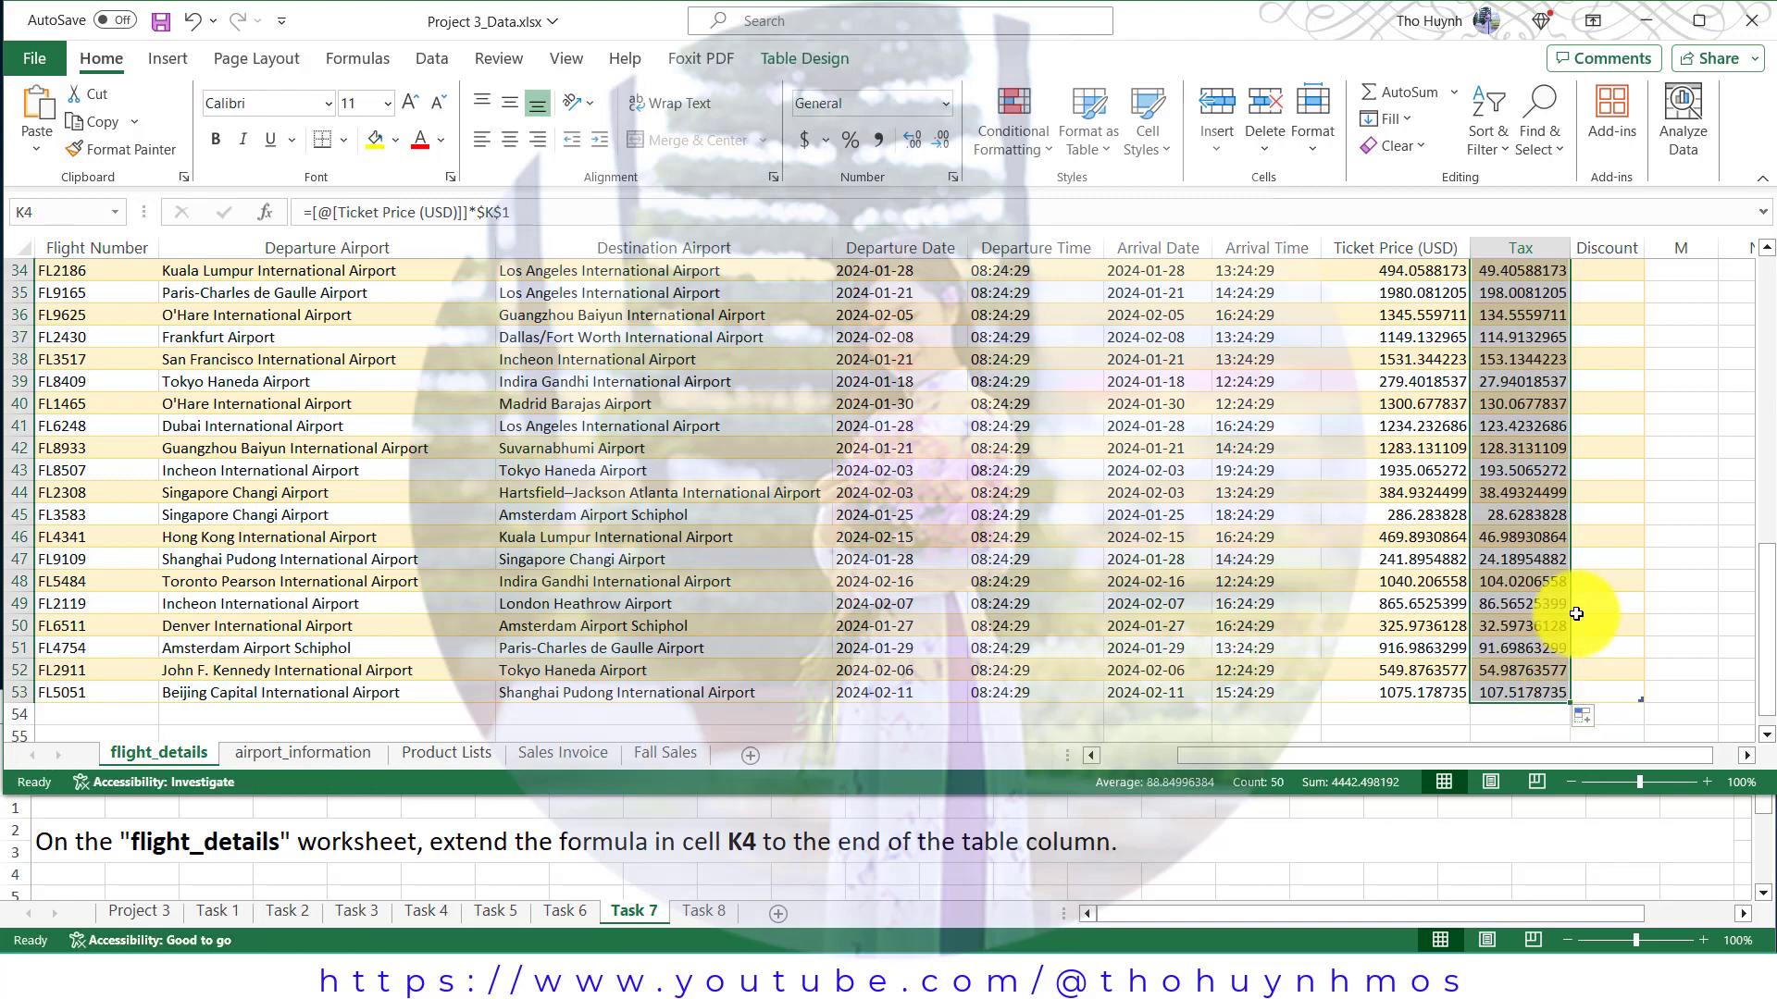
scroll(1576, 608, up, 5)
scroll(1576, 608, up, 4)
scroll(1576, 608, up, 2)
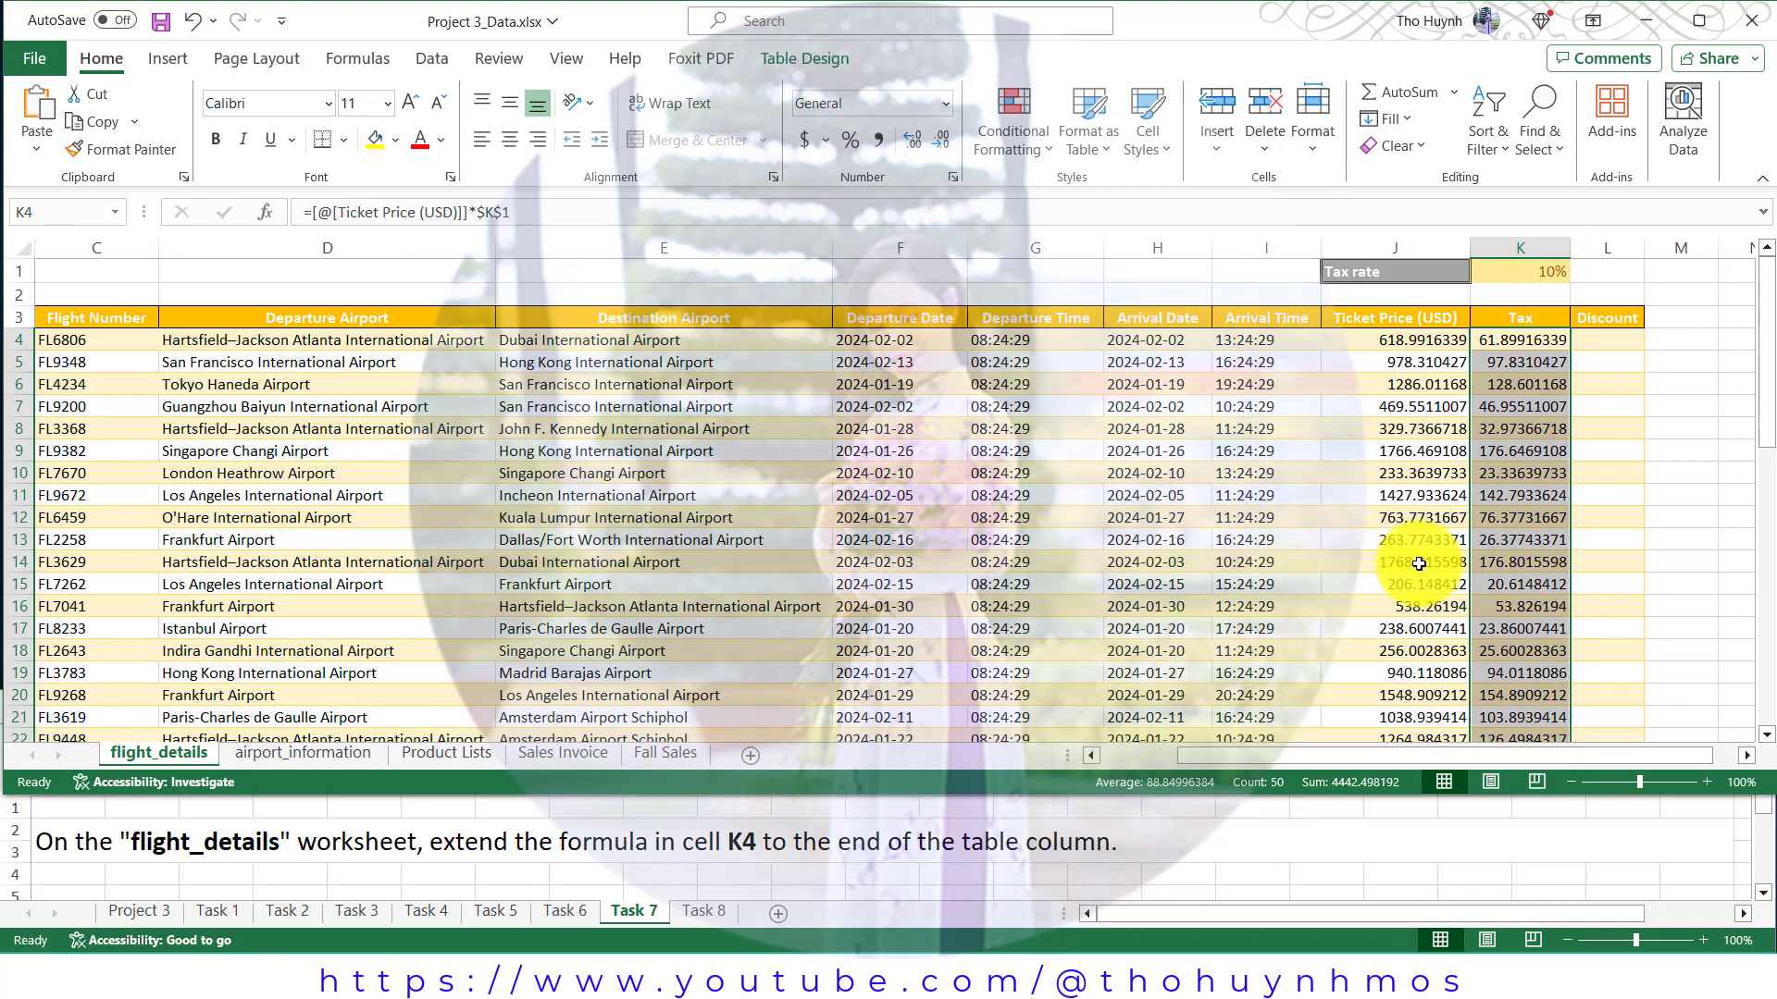
click(714, 912)
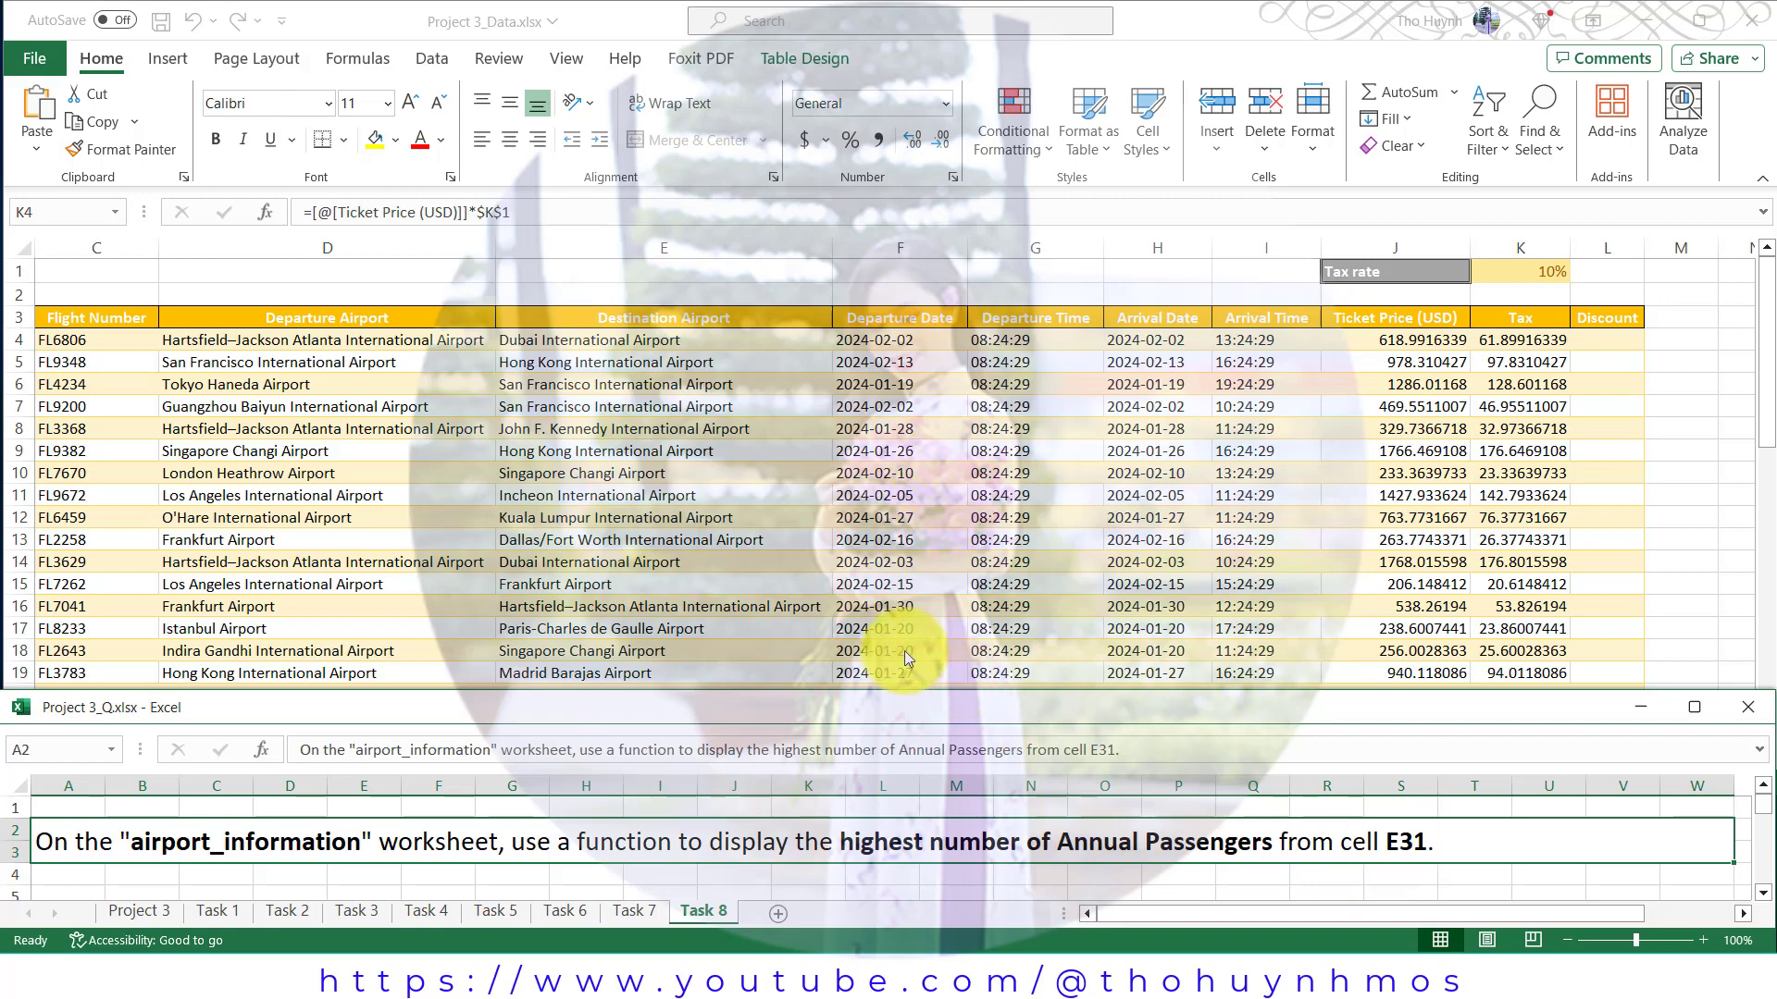
Step: Enter =MAX over Passengers Annually E5:E29 in E31, returning 110531300
key(alt+Tab)
click(293, 751)
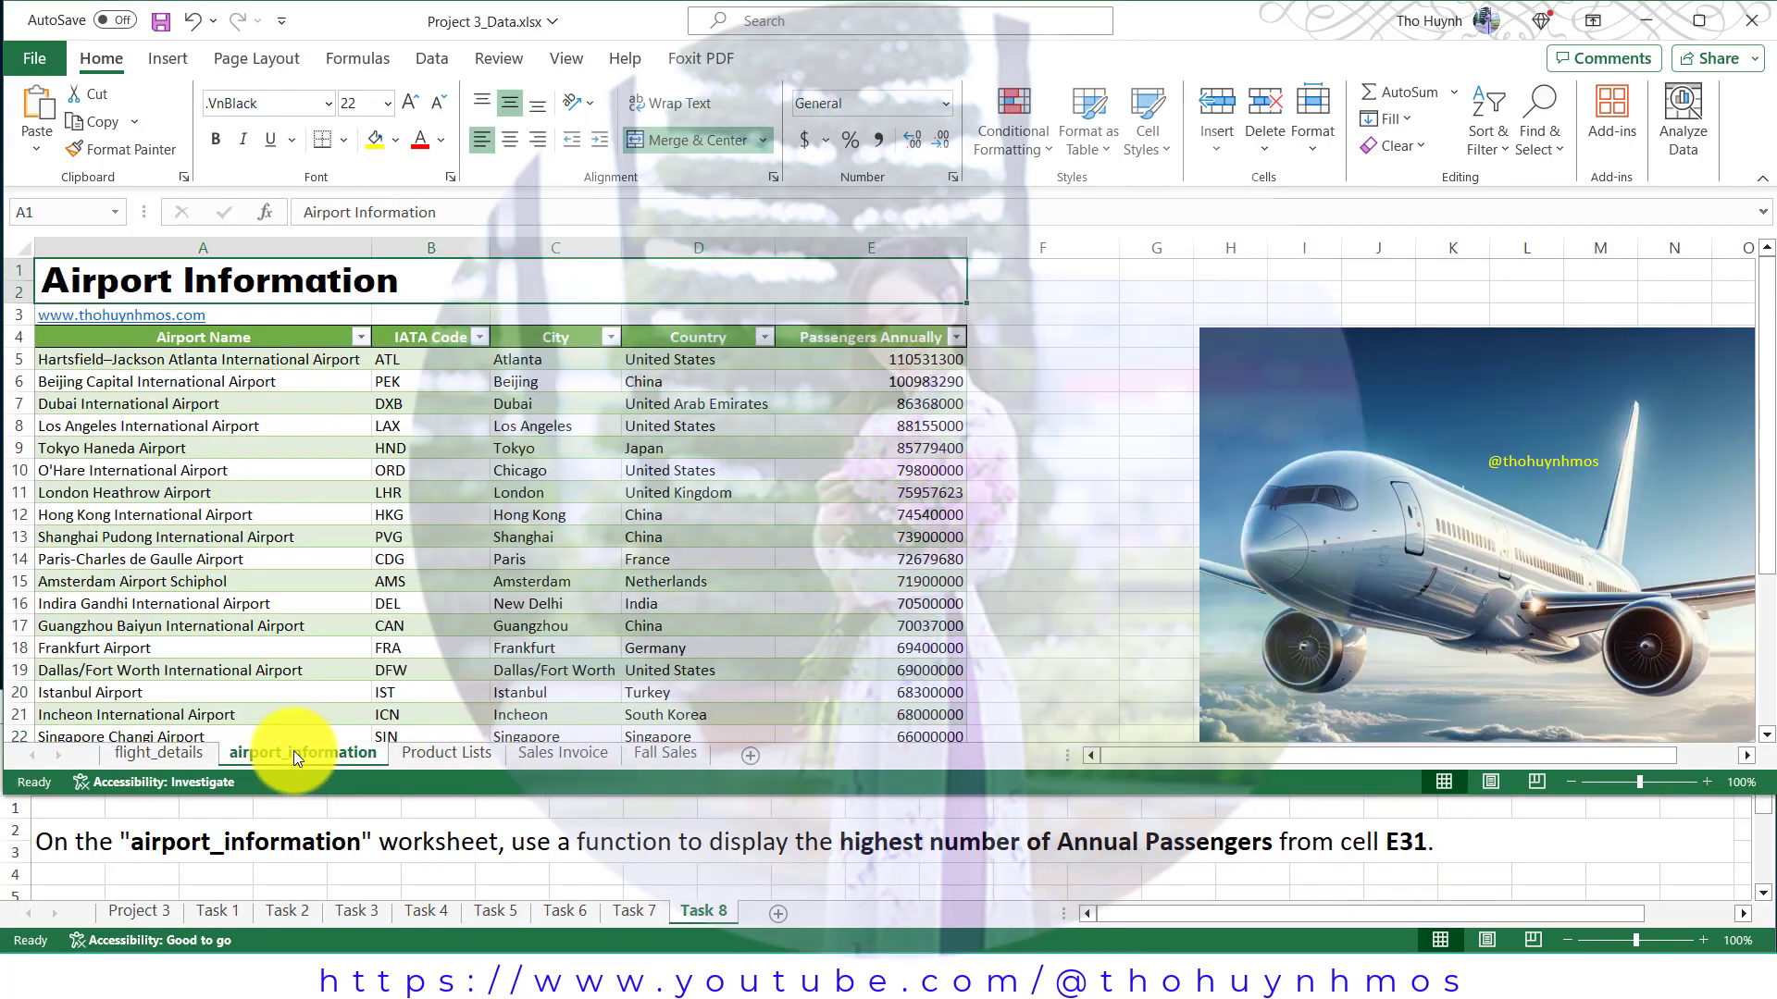
scroll(745, 614, down, 5)
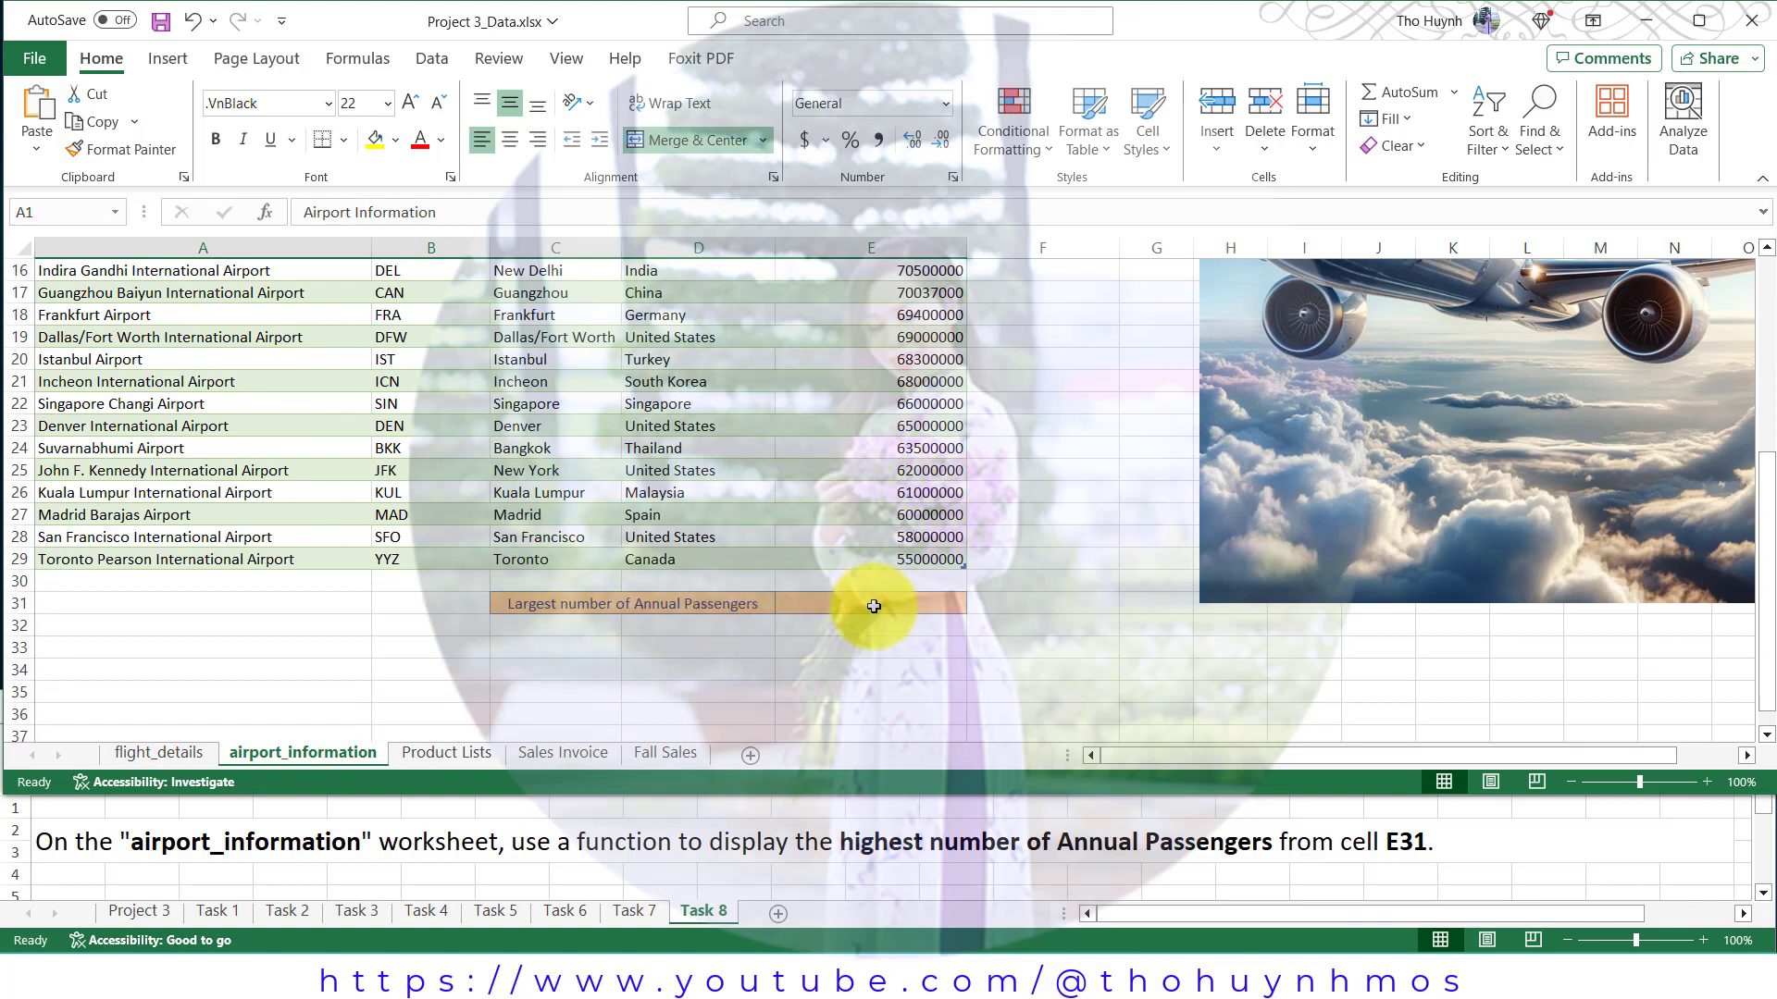
click(879, 605)
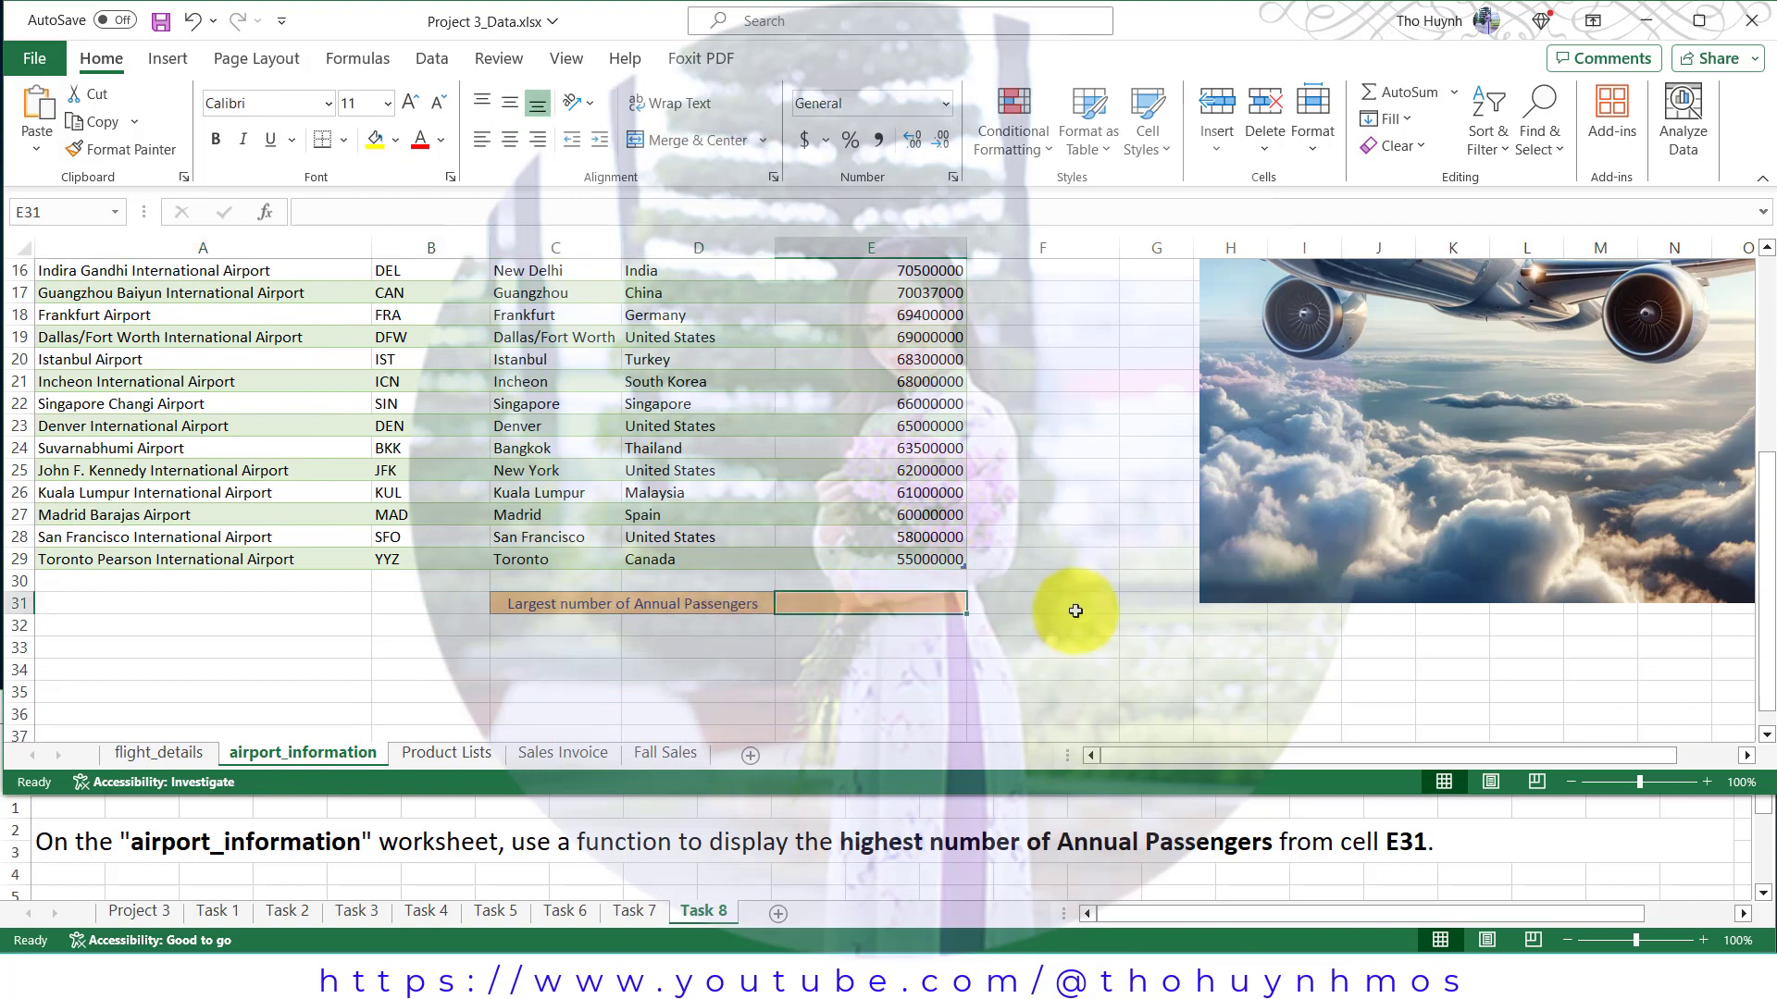
text(=ma)
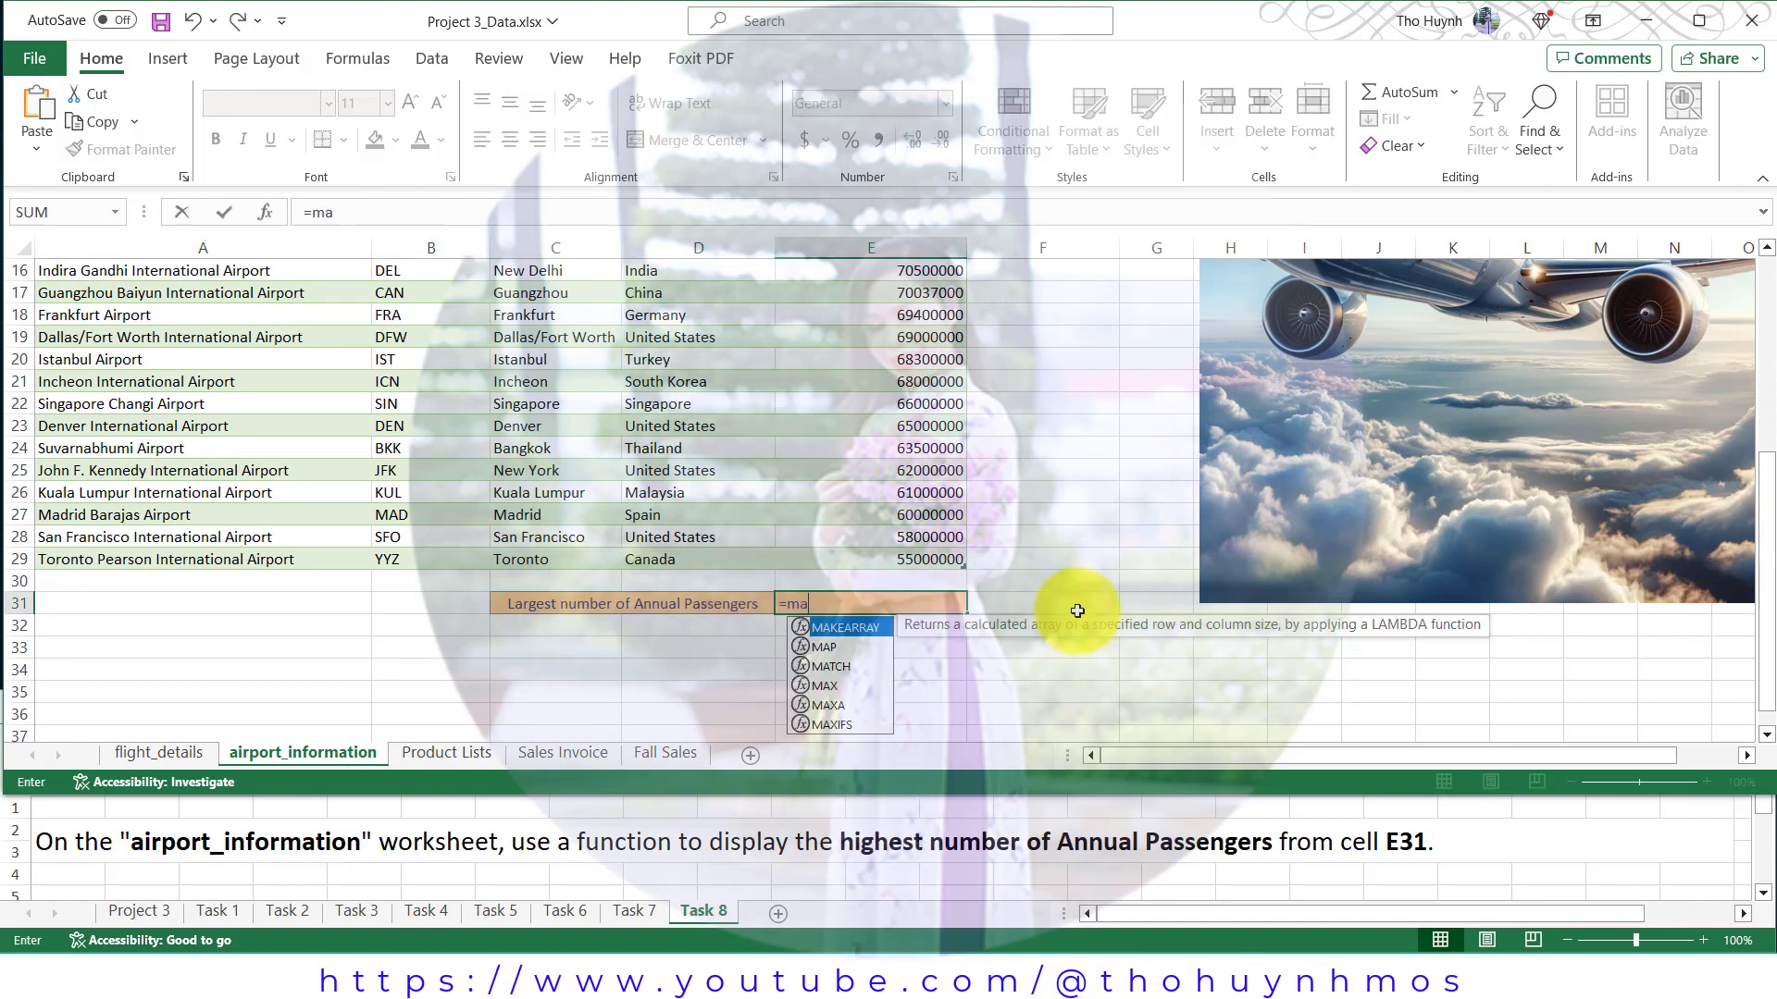
text(x()
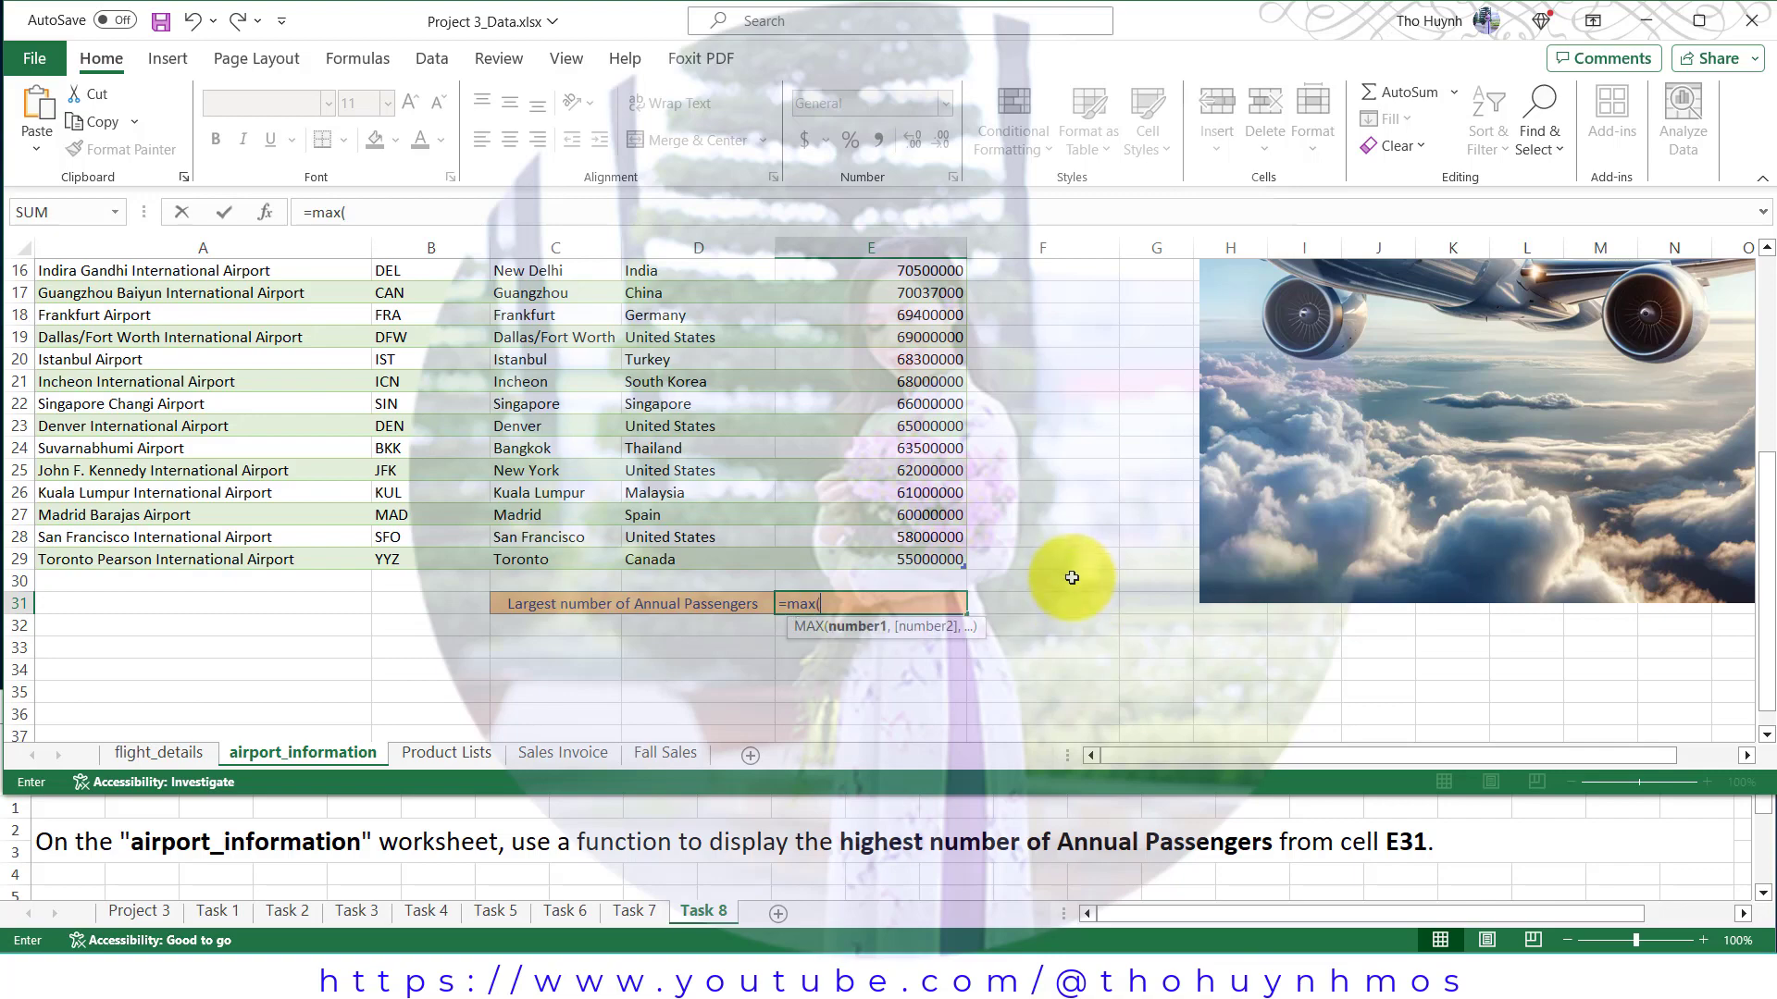
scroll(1073, 583, up, 1)
scroll(1073, 578, up, 2)
scroll(1072, 572, up, 2)
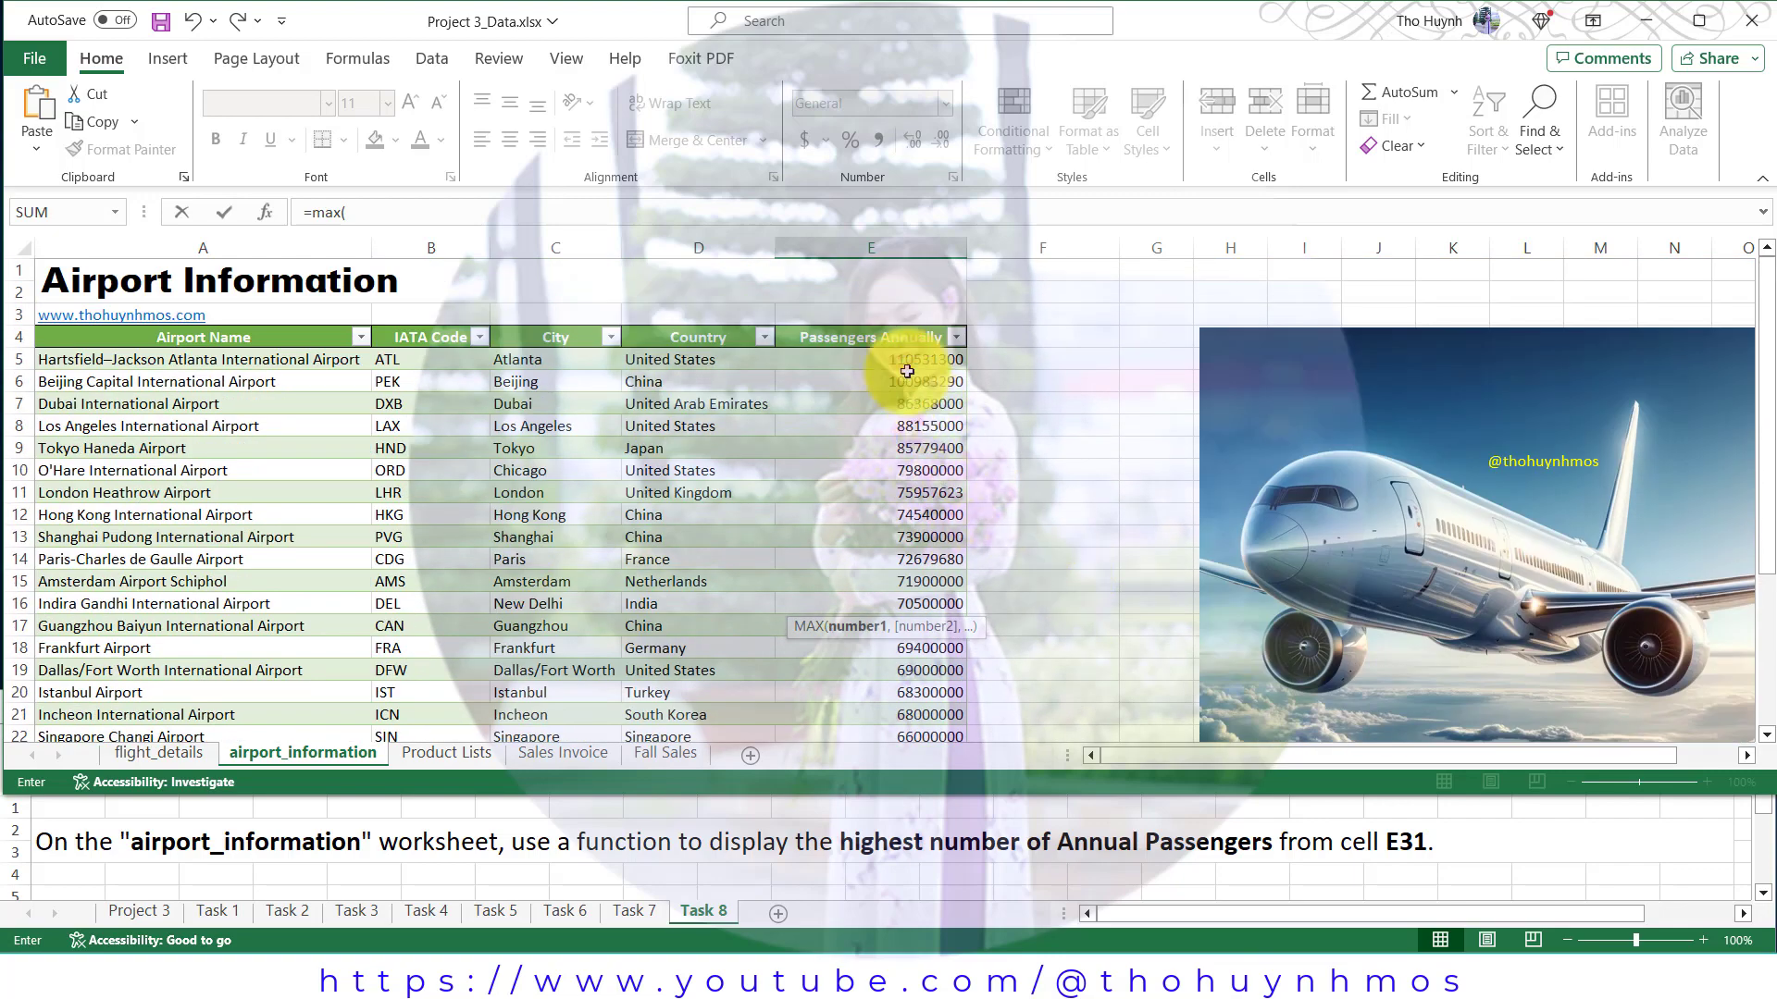
mouse_move(902, 360)
mouse_down()
mouse_move(870, 814)
mouse_move(891, 646)
mouse_up()
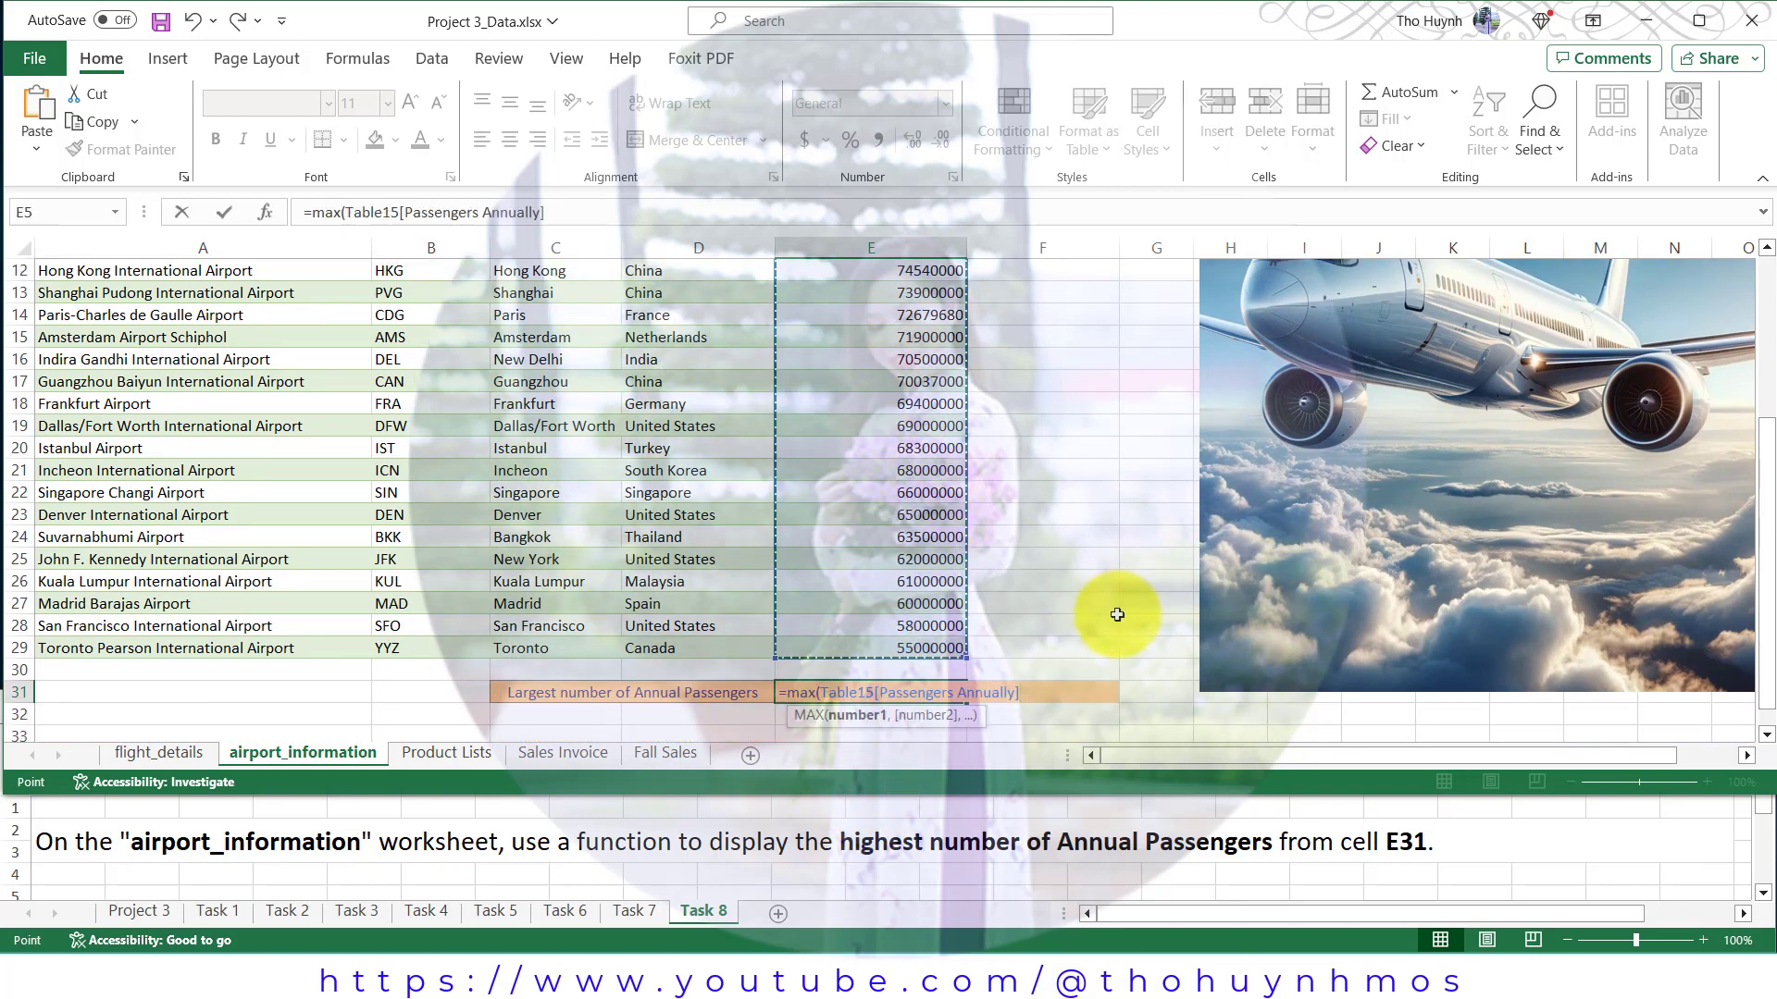
text())
key(Return)
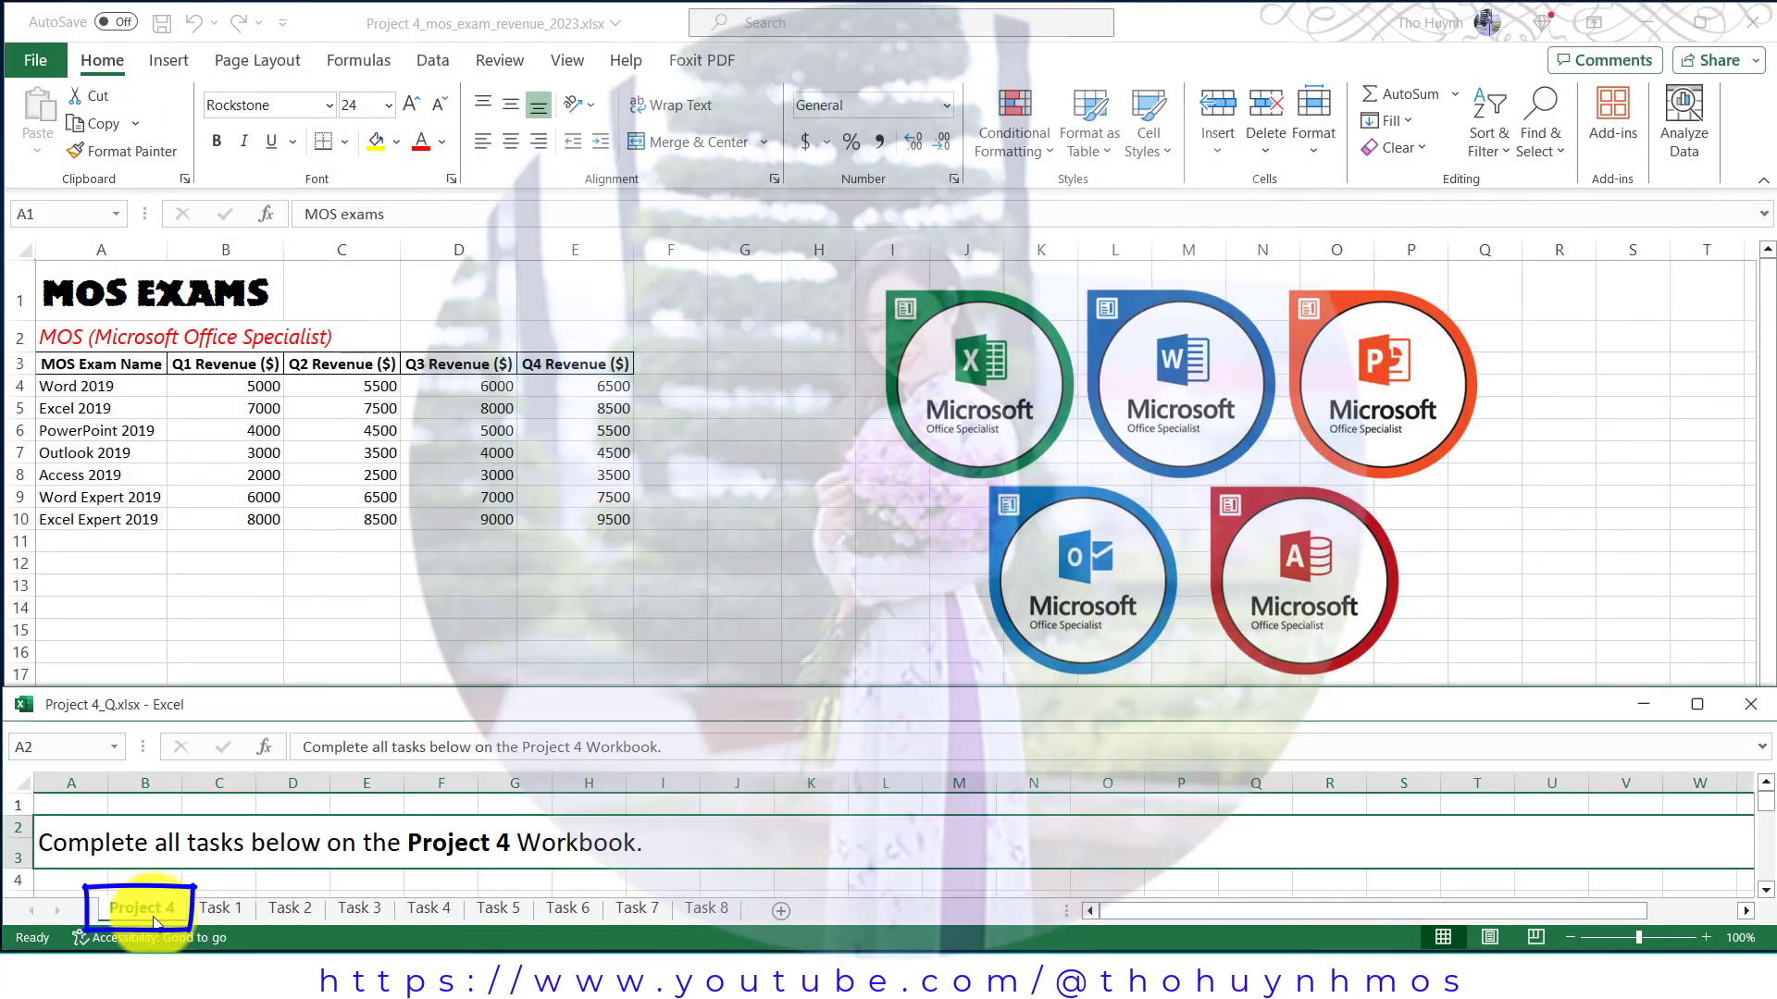
Step: Apply Switch Row/Column to the Estimated Revenue ($) chart on the Top 10 best-selling sheet
click(215, 911)
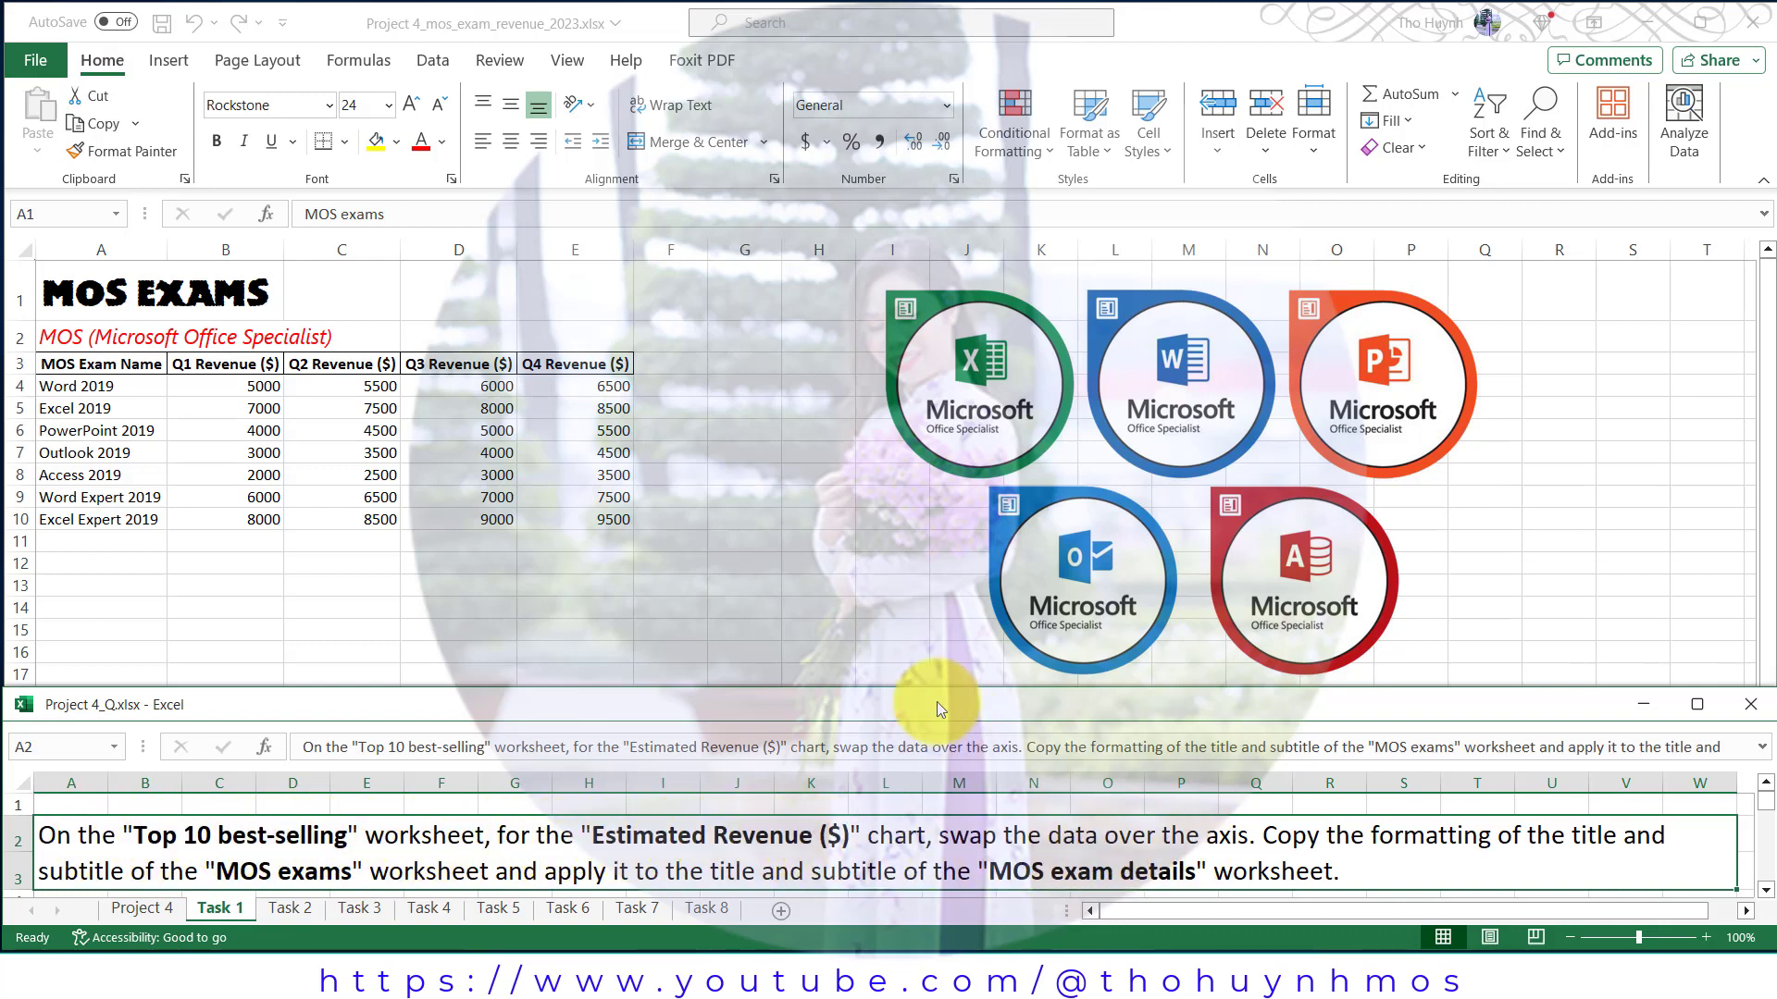
click(879, 644)
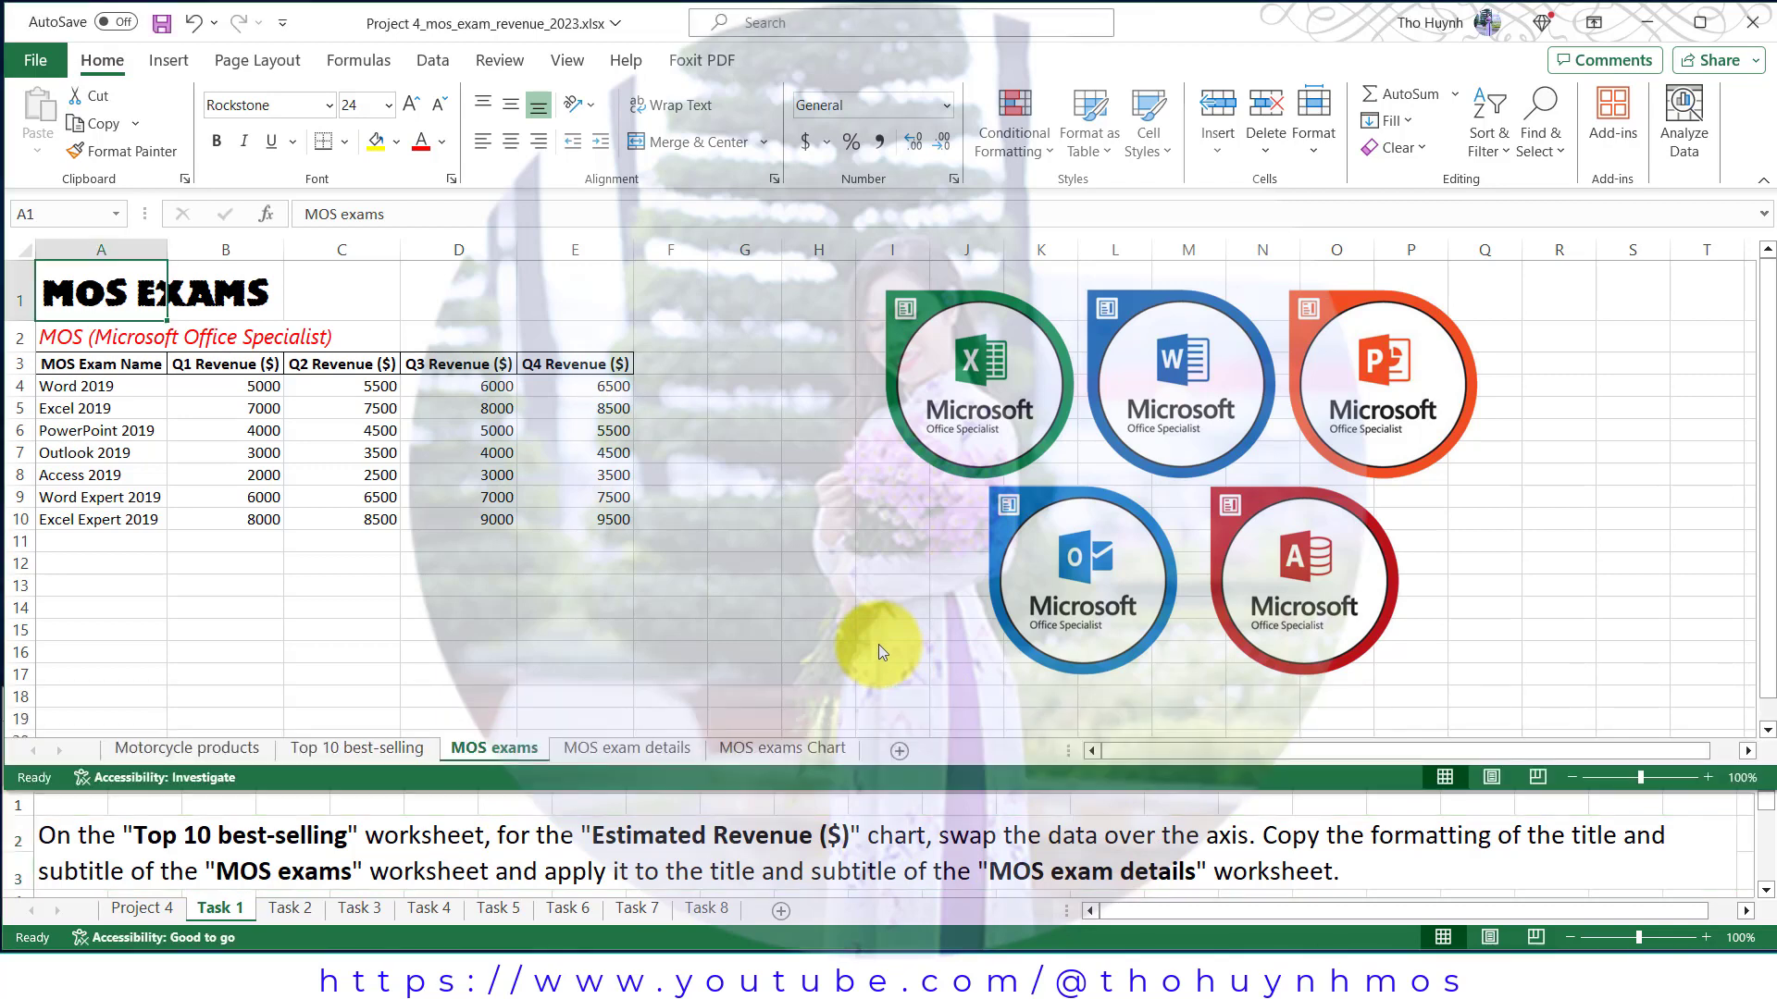
click(389, 746)
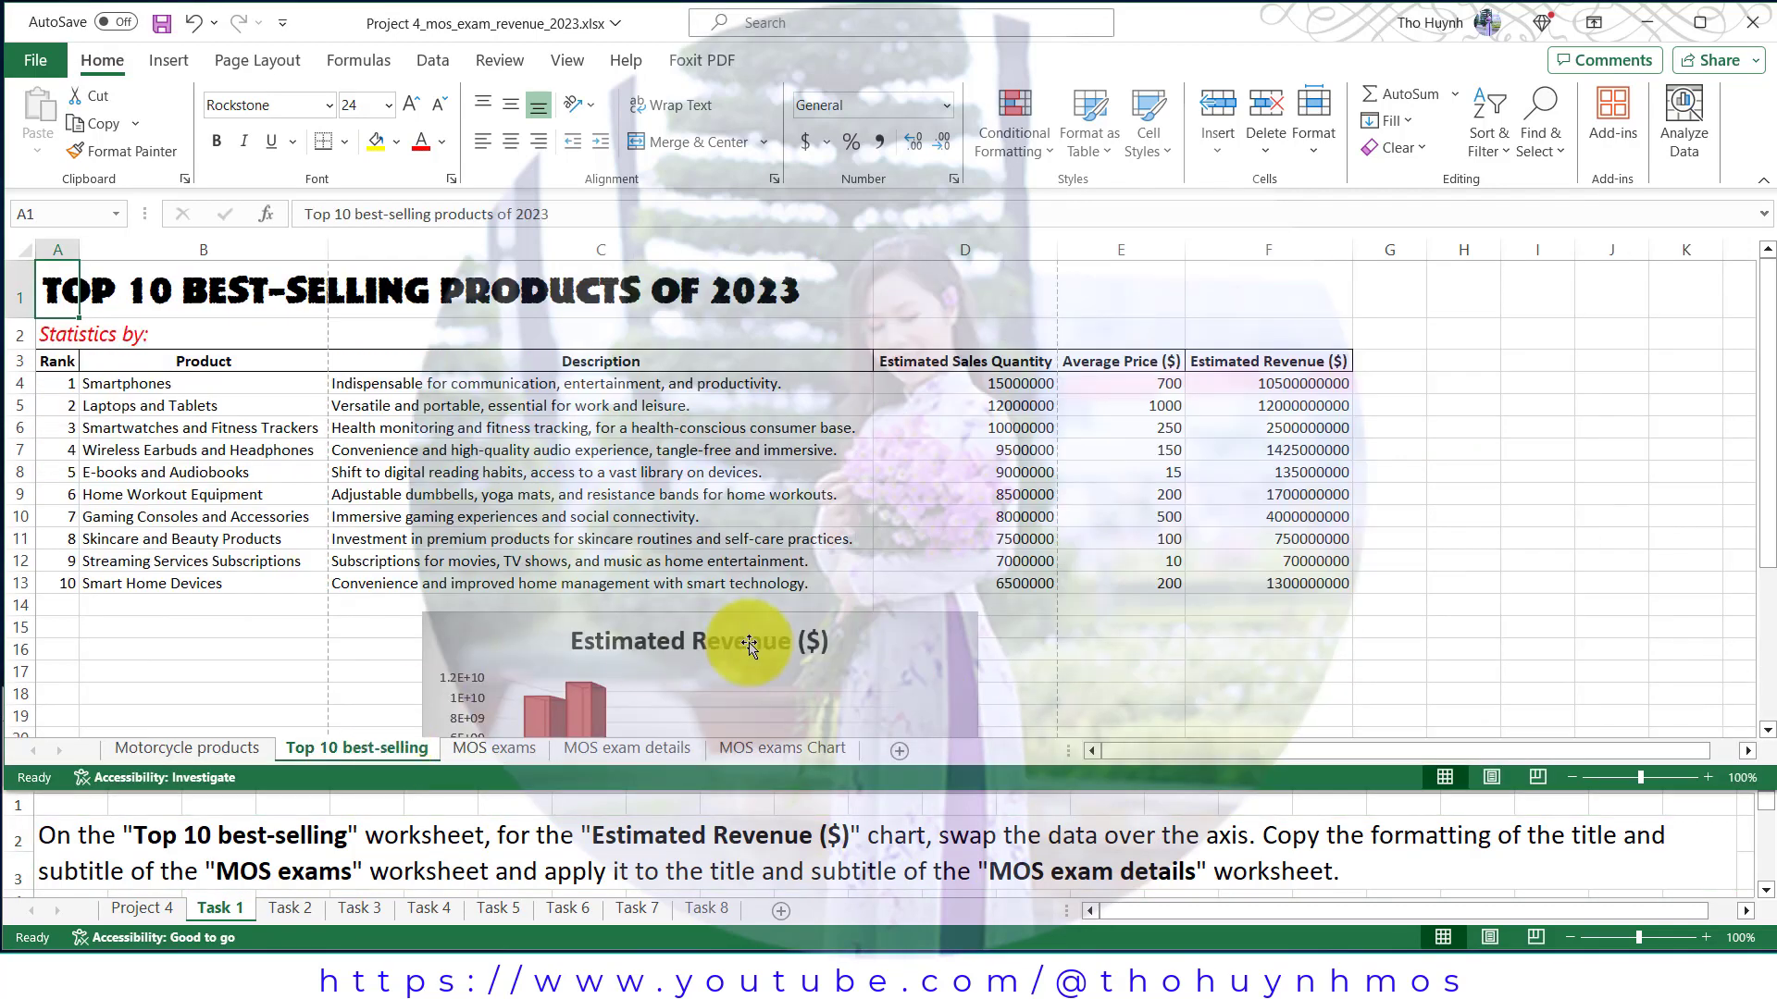
click(852, 635)
scroll(857, 626, down, 1)
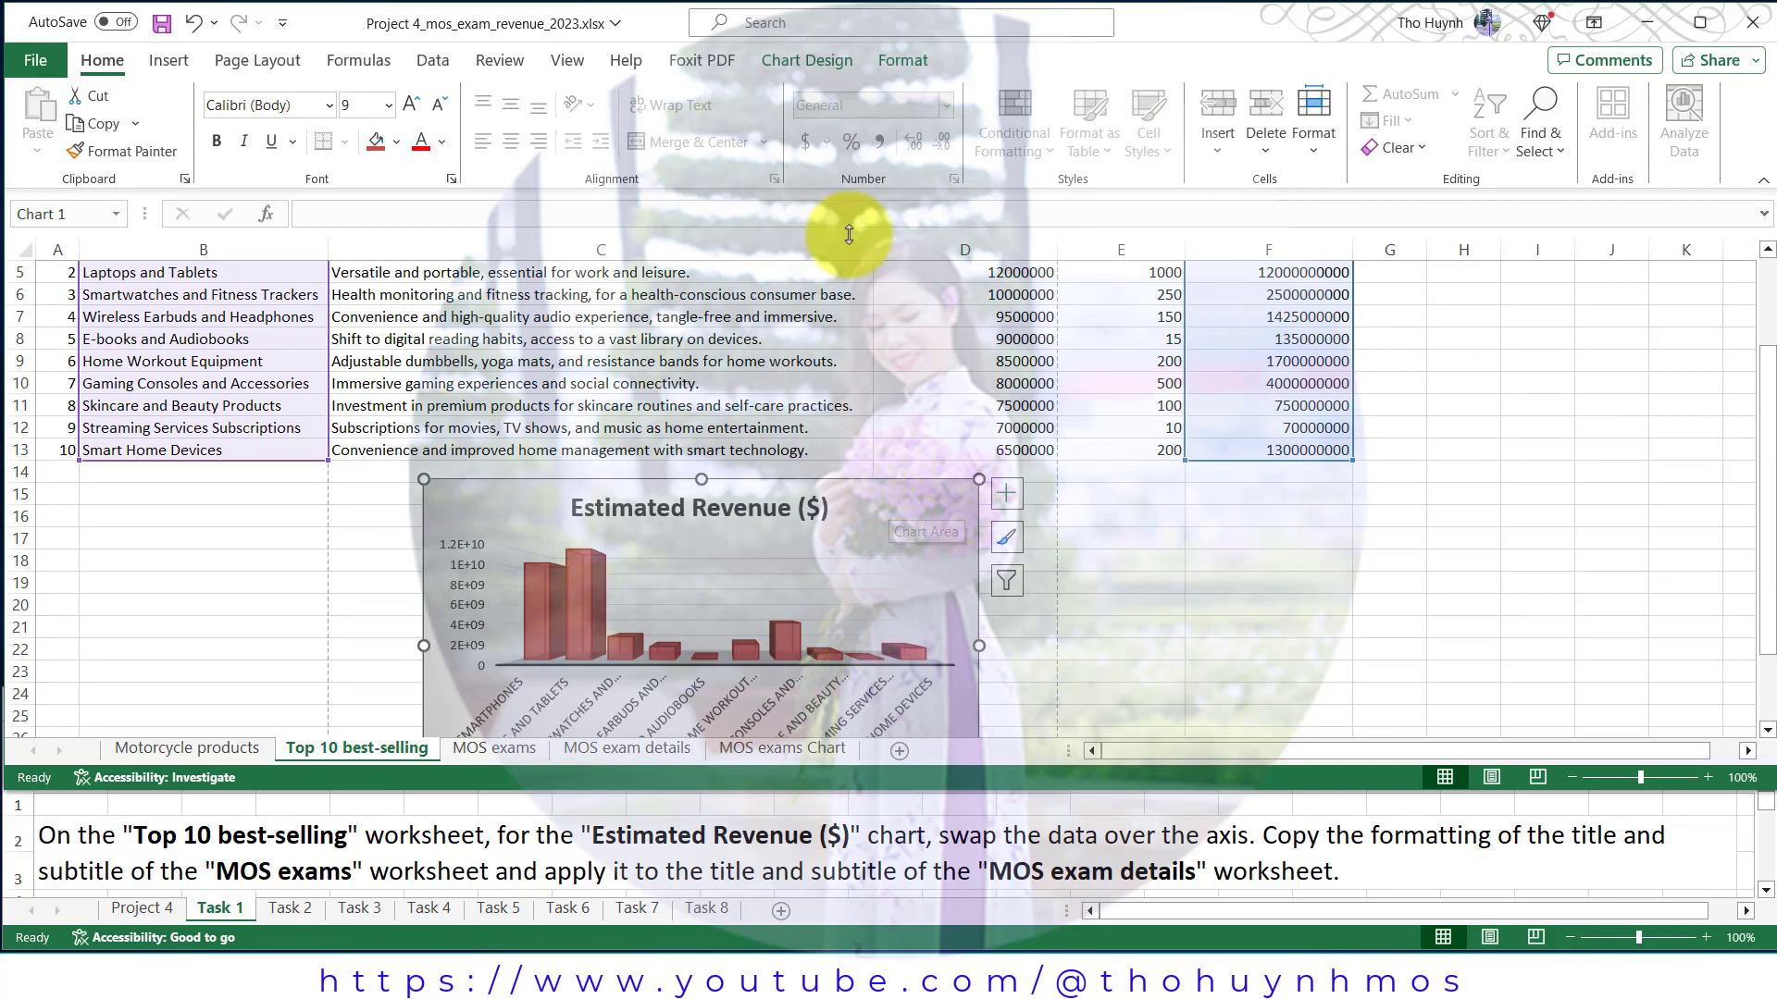
click(823, 60)
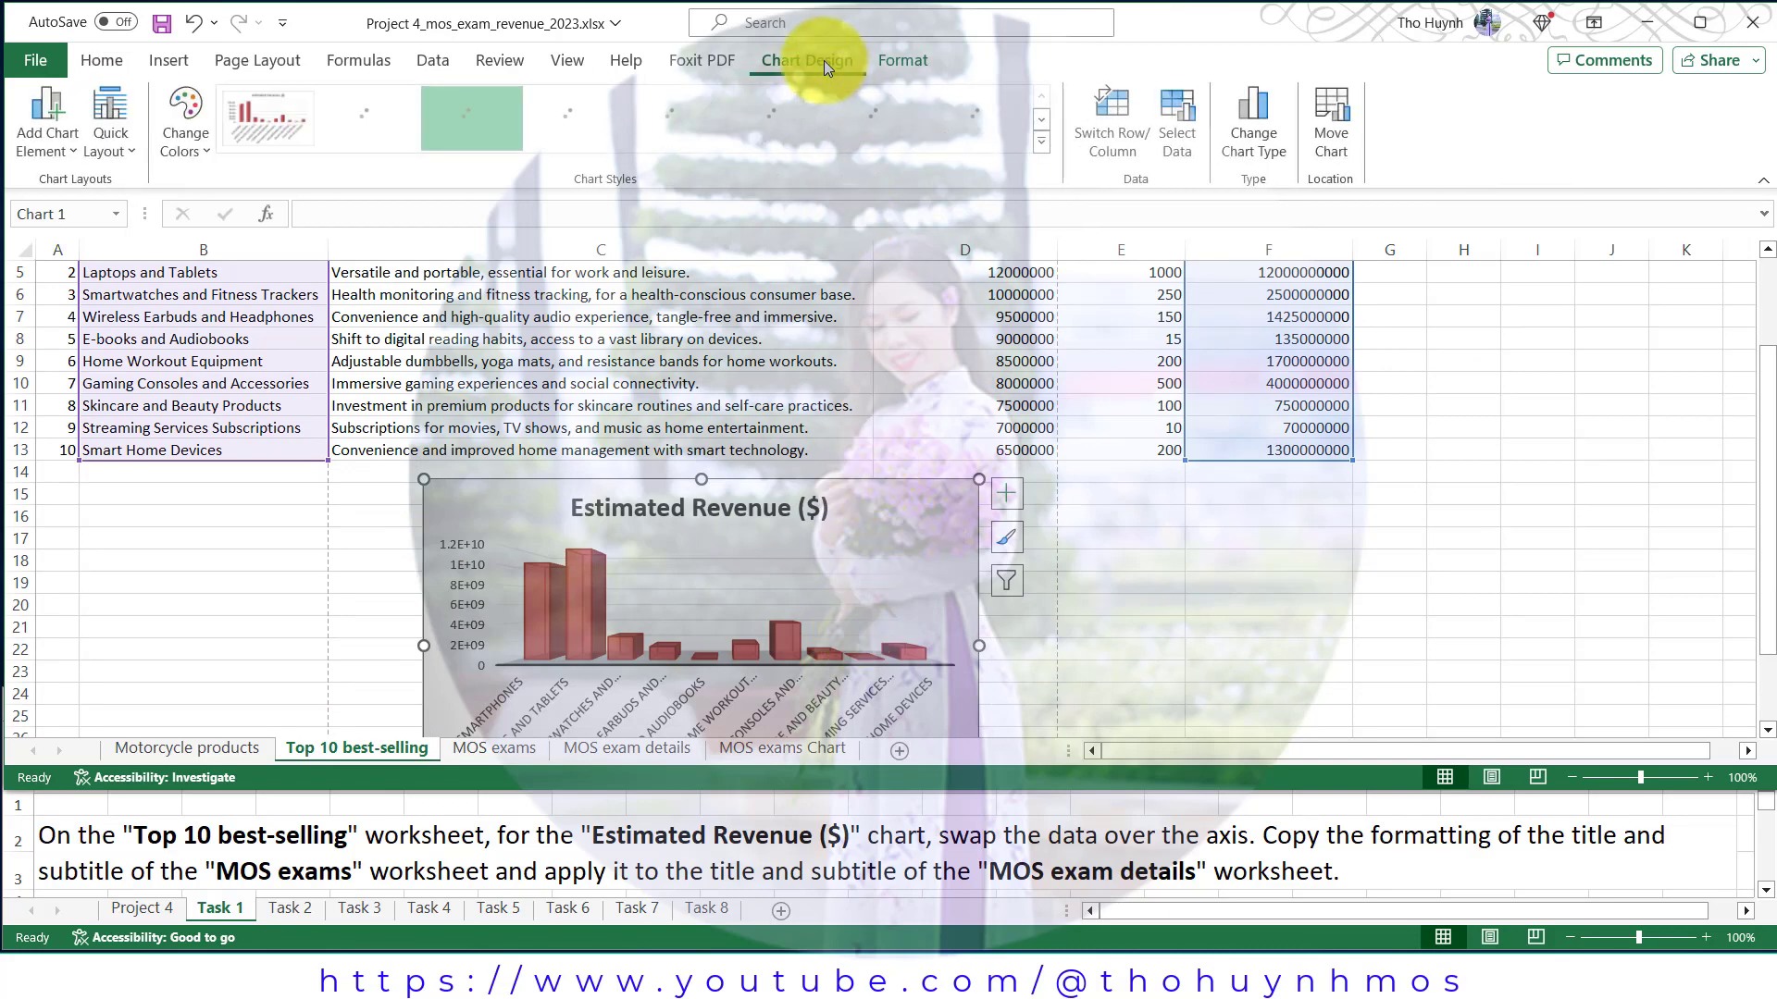
click(1112, 114)
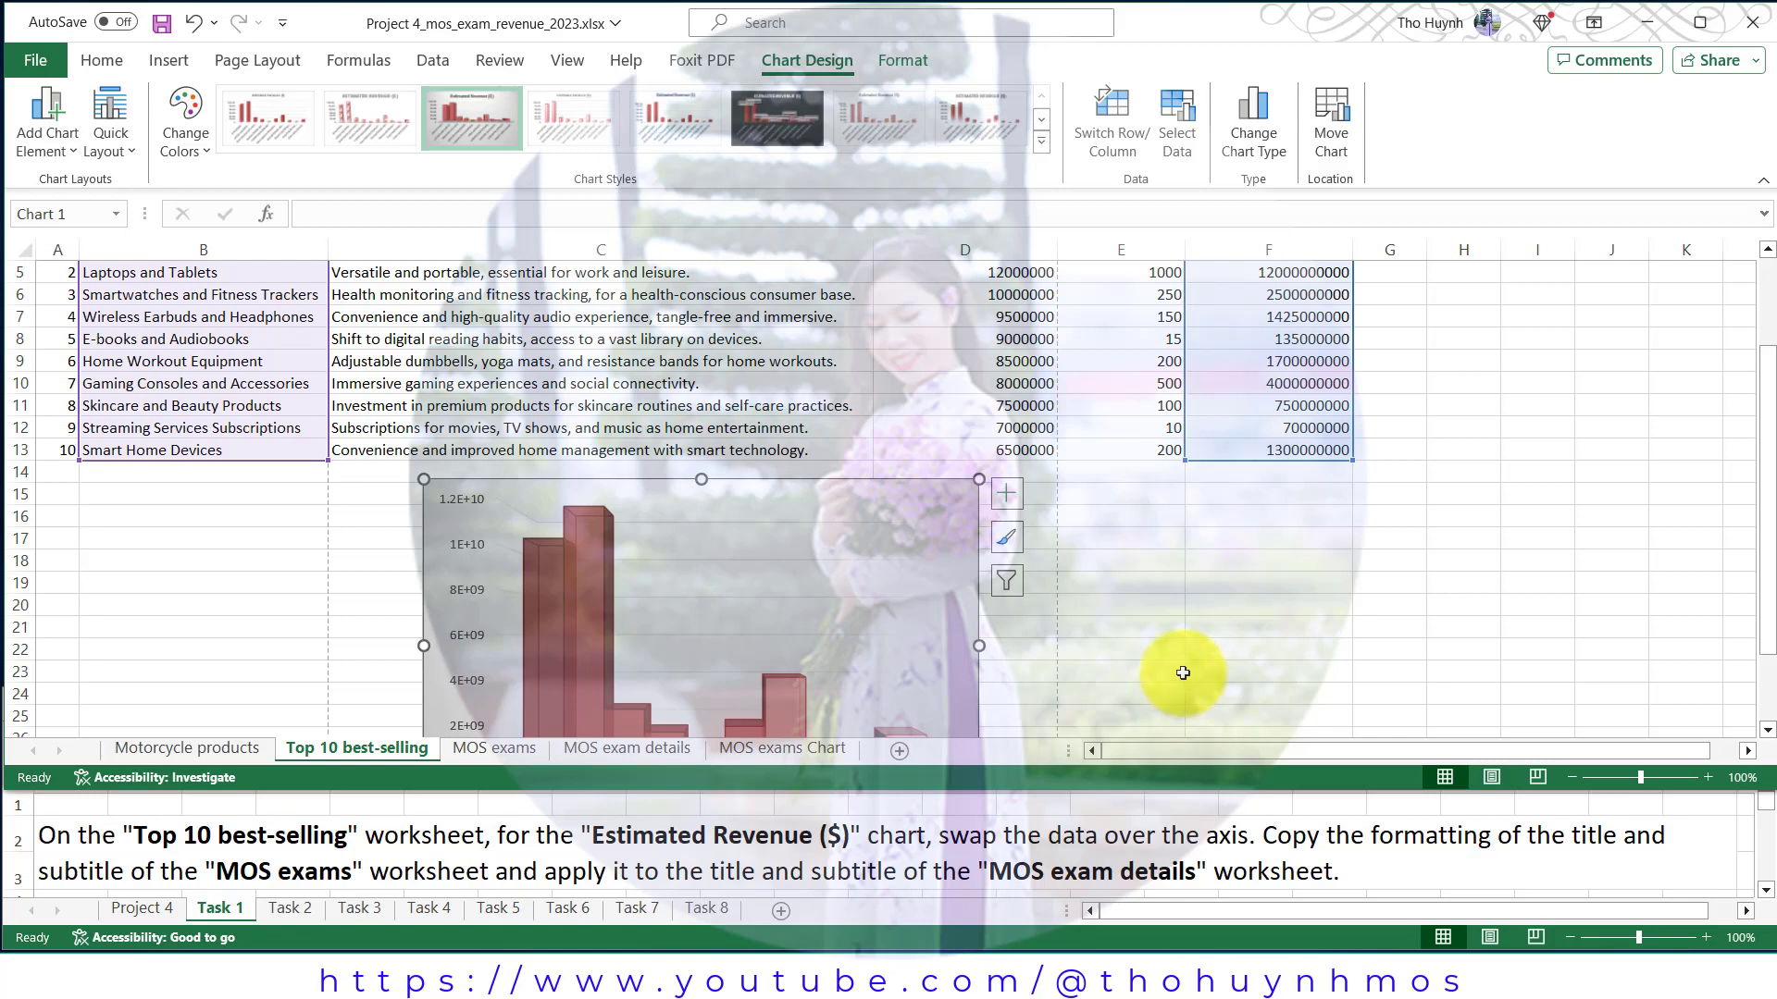
click(1183, 673)
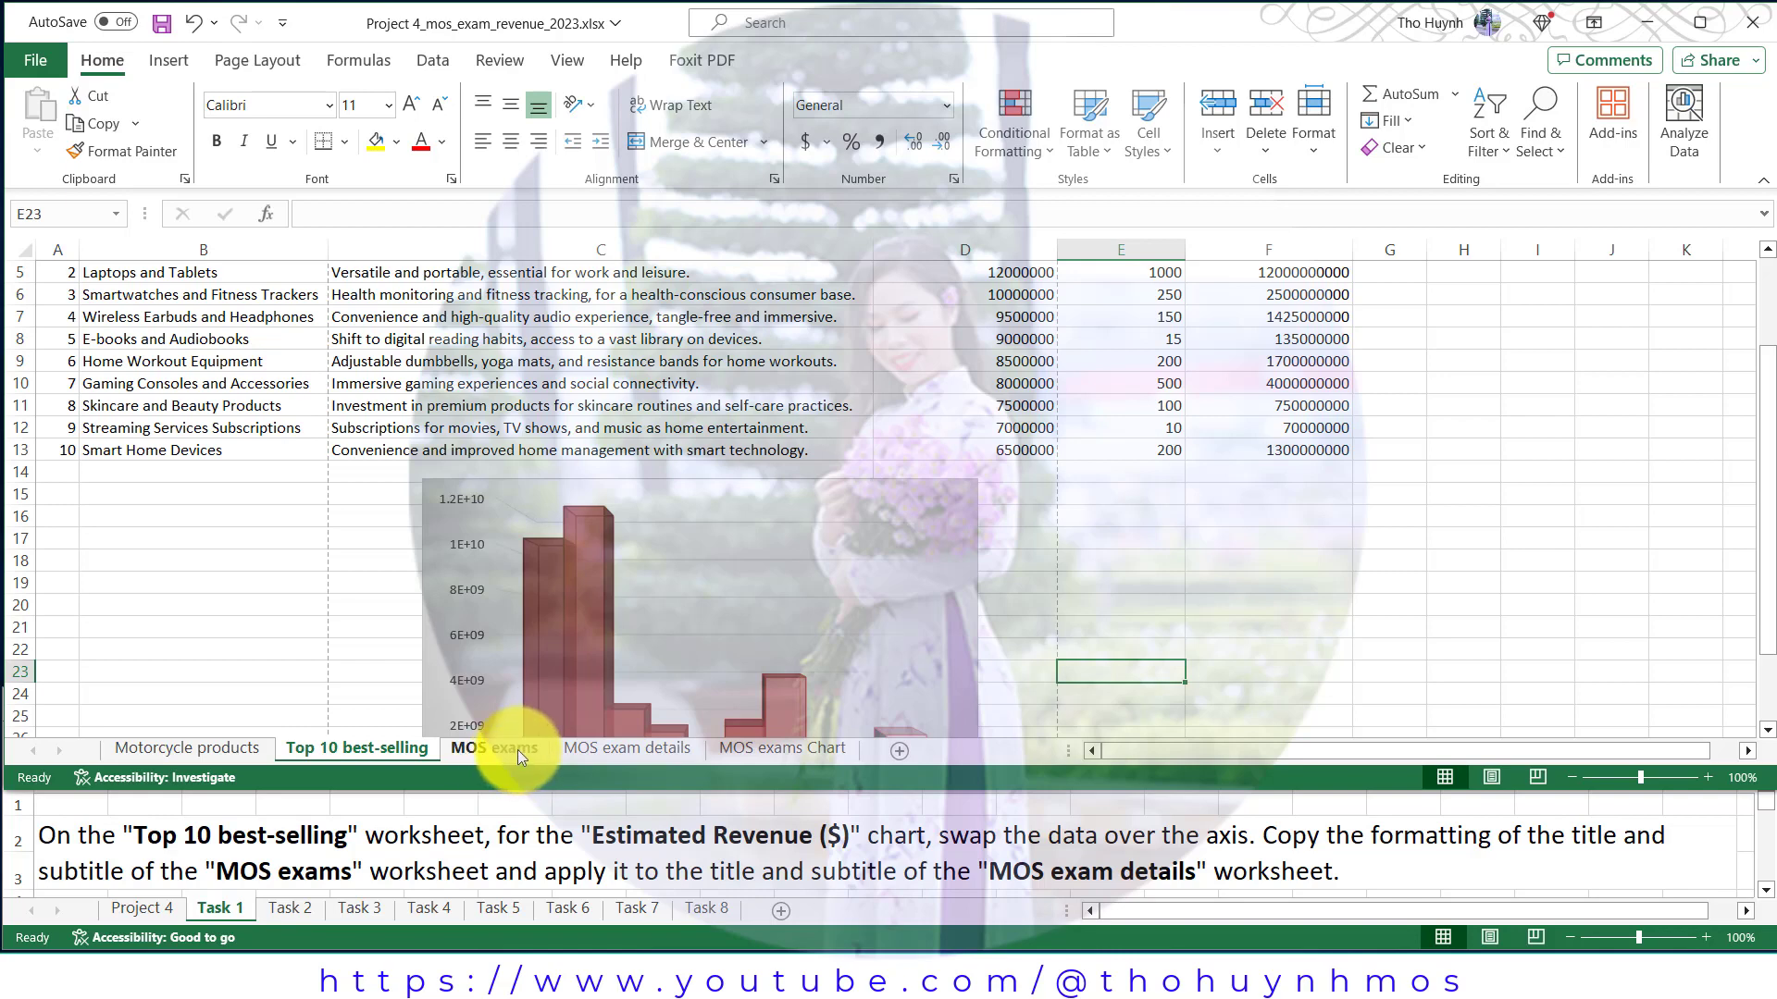
Step: Format Painter the MOS exams A1:A2 title styling onto MOS exam details A1:A2
click(518, 749)
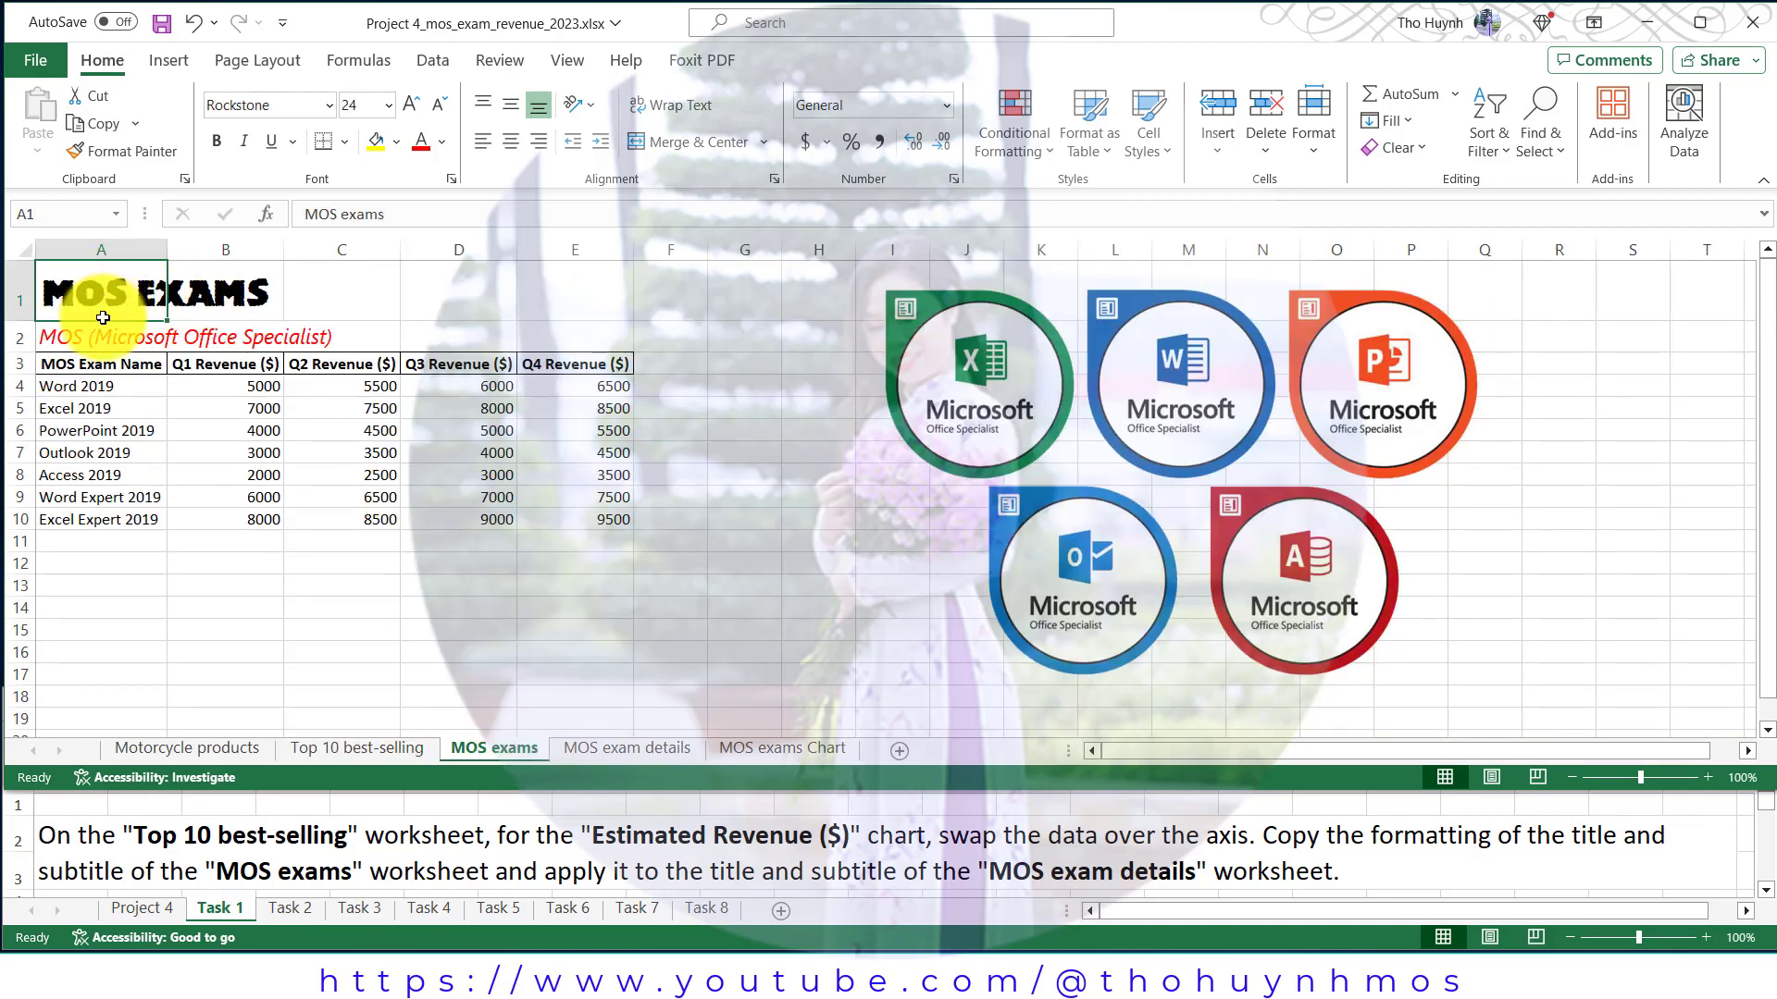
drag(103, 291, 102, 339)
click(132, 151)
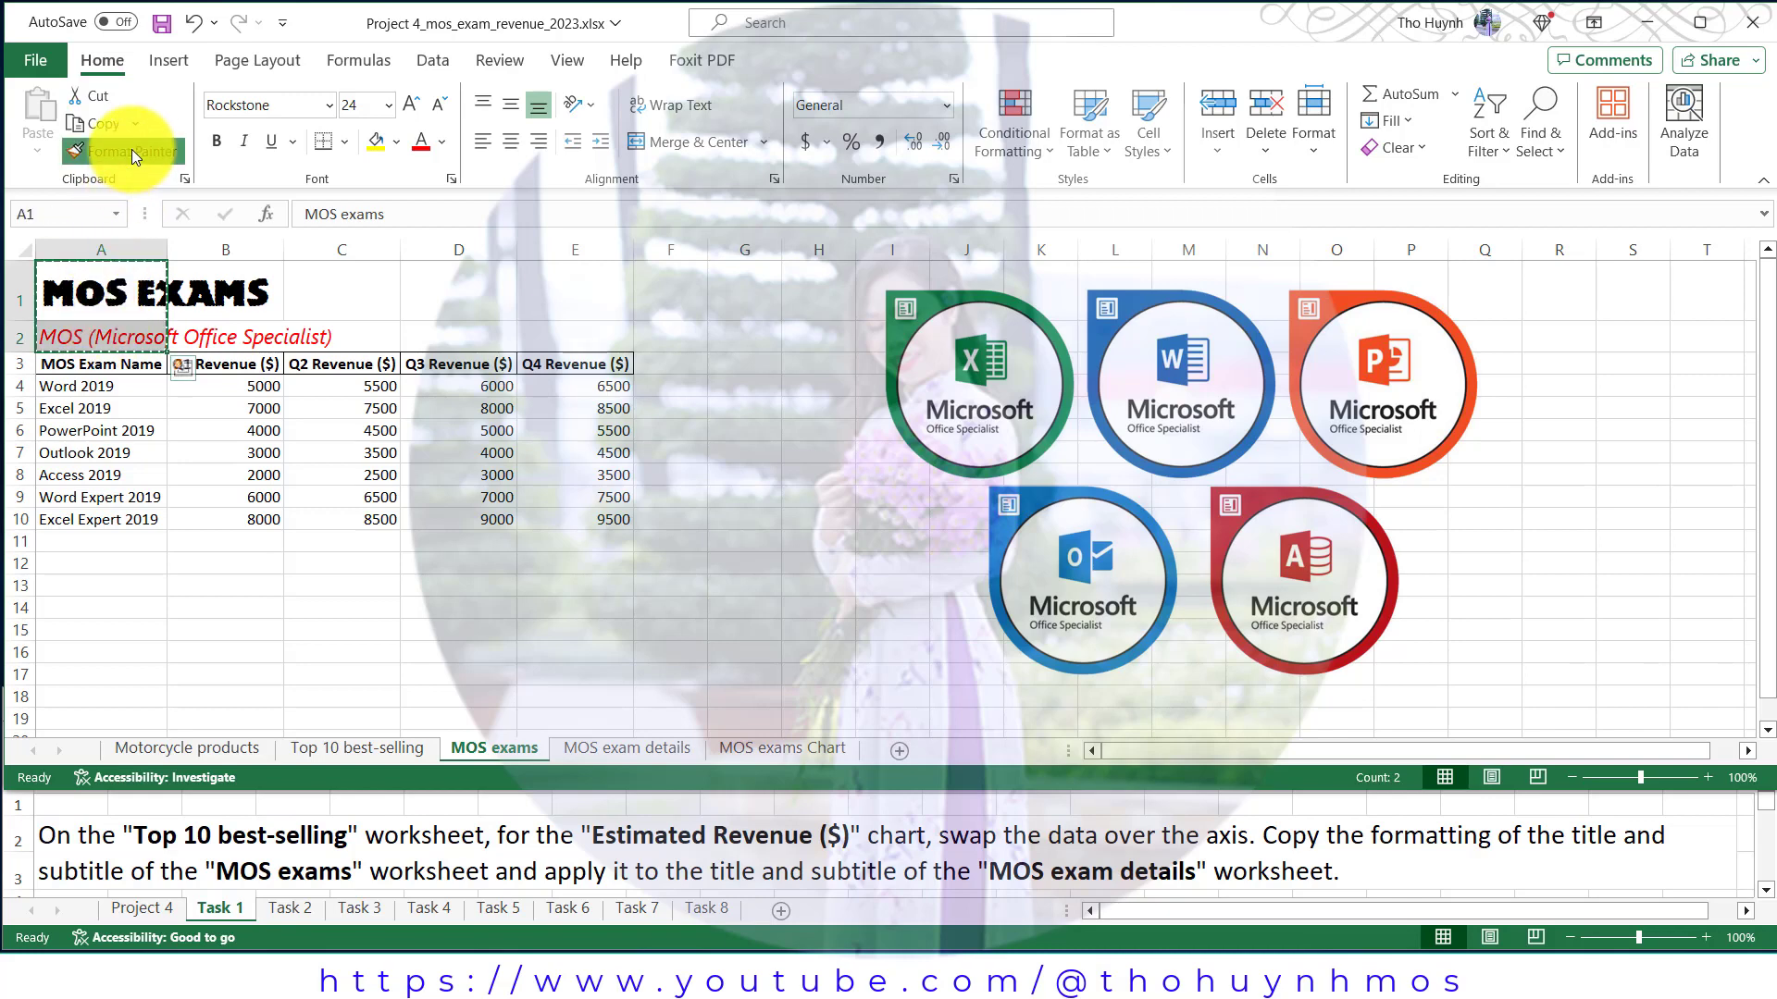
click(613, 750)
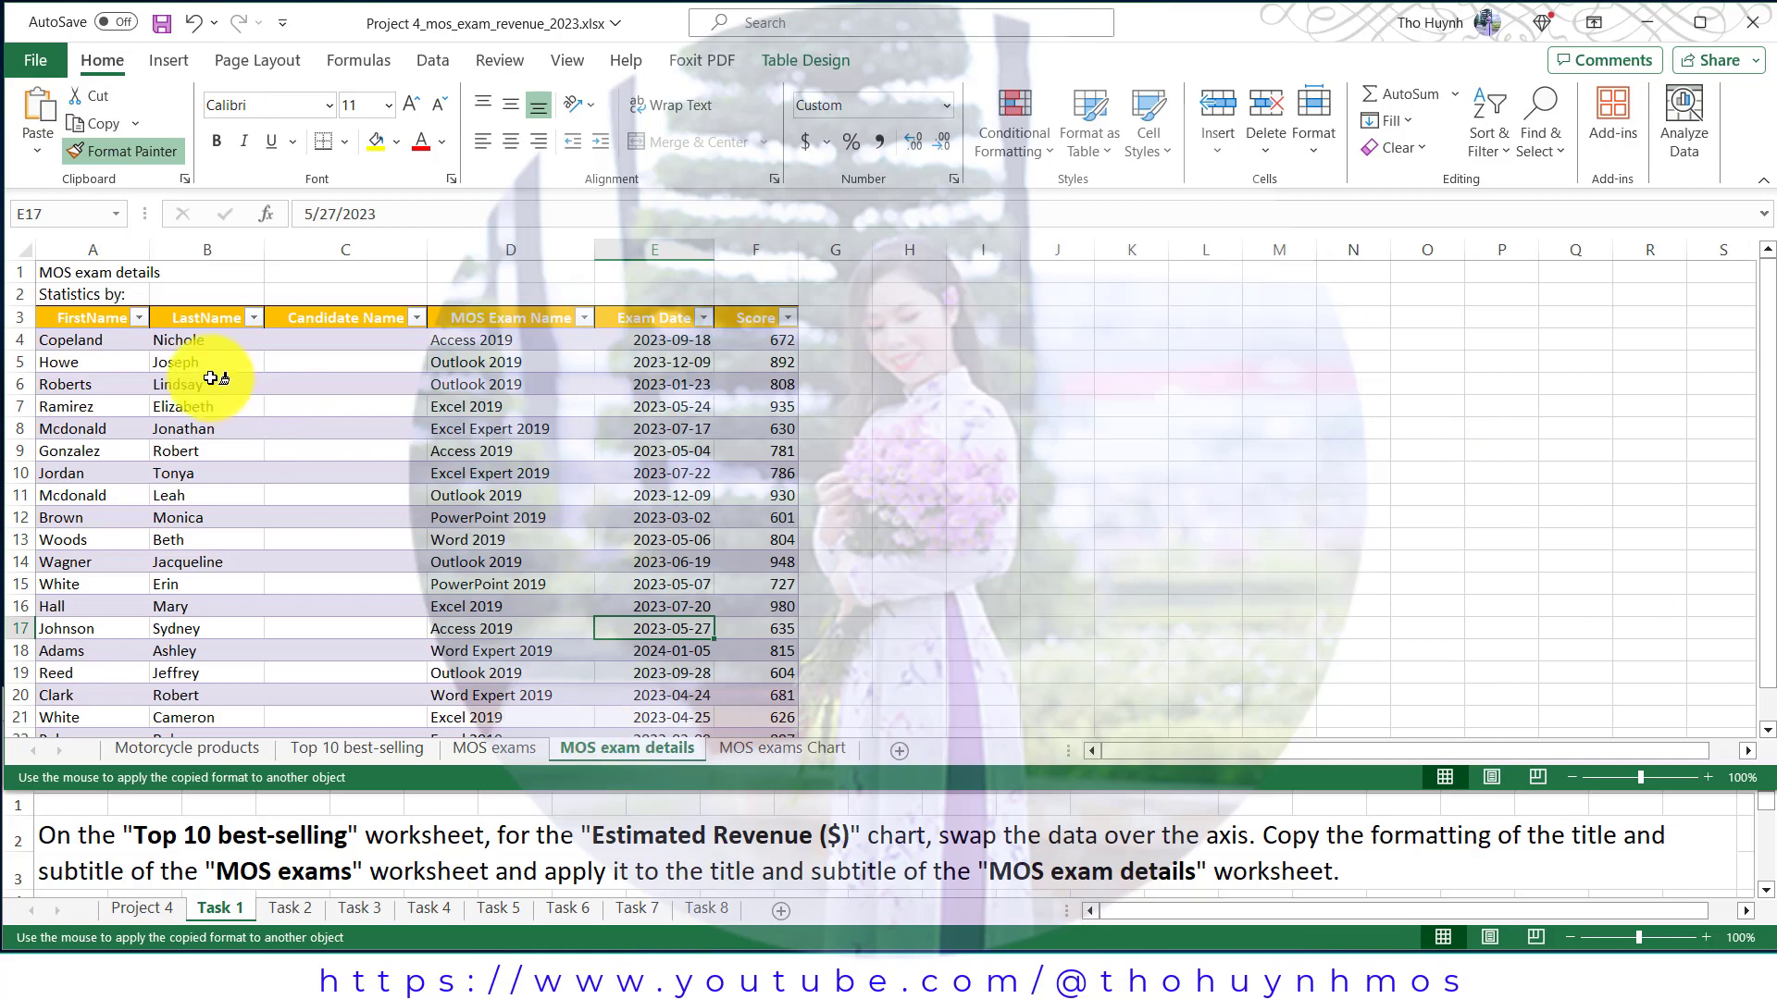
drag(73, 275, 70, 290)
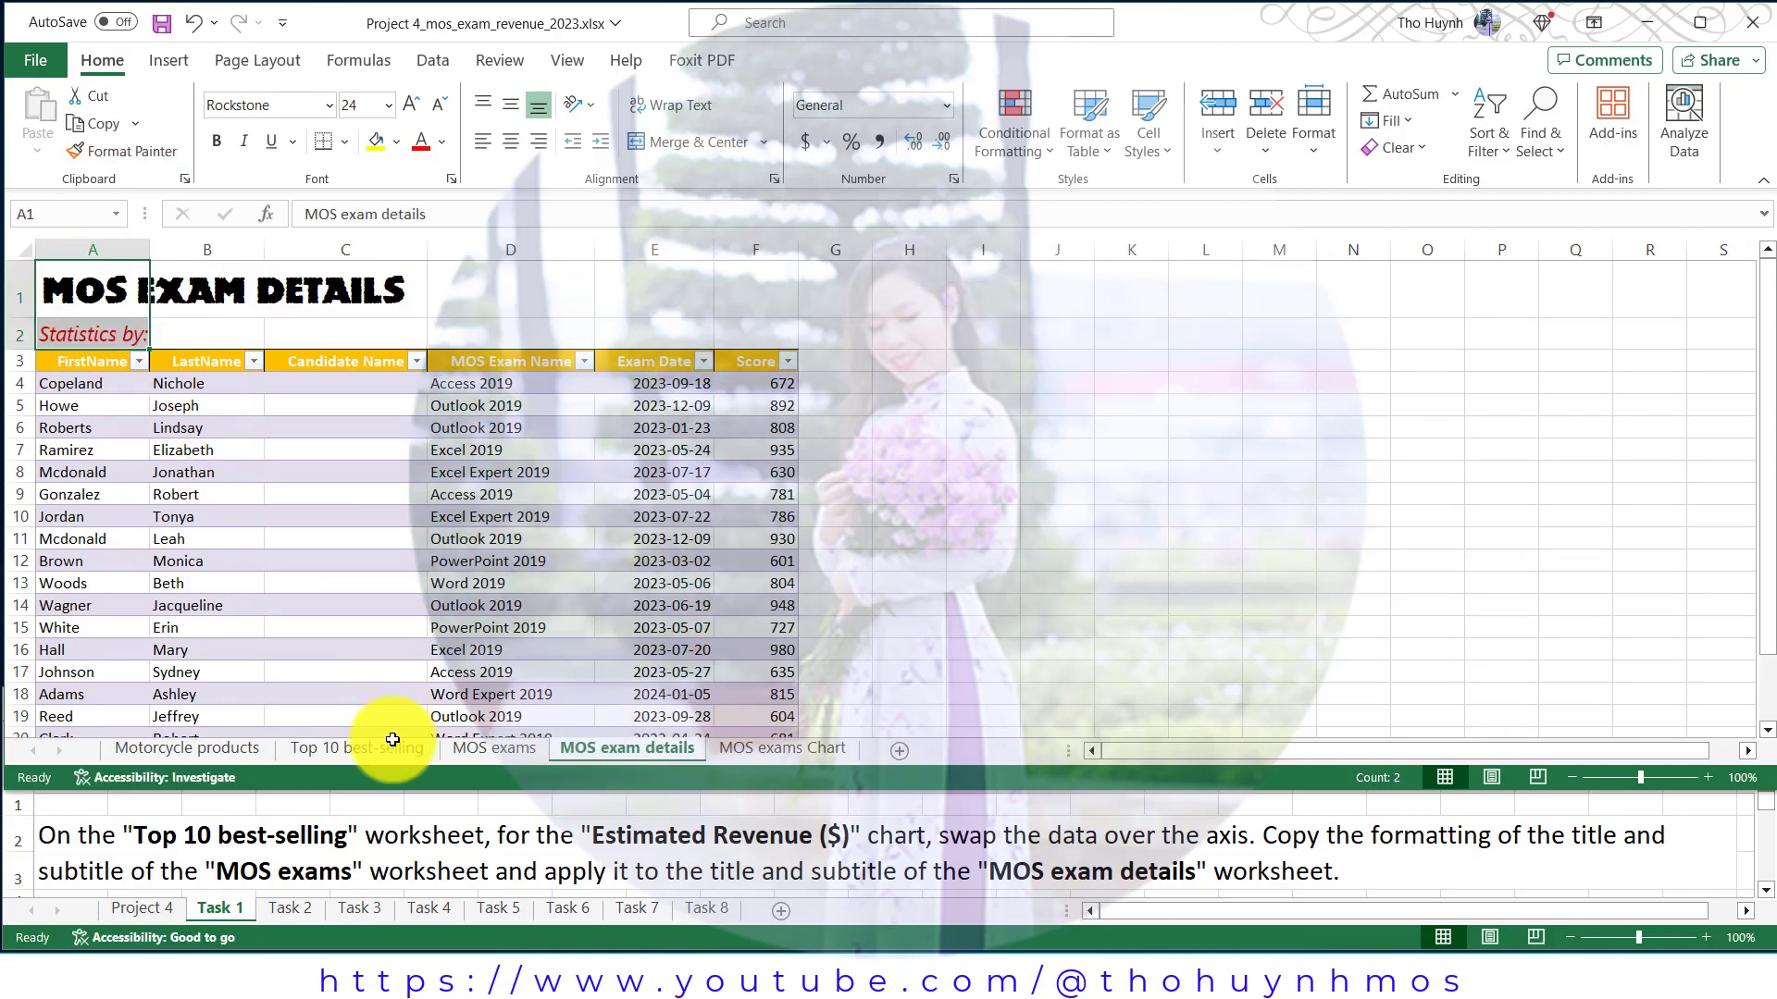
click(296, 908)
click(297, 908)
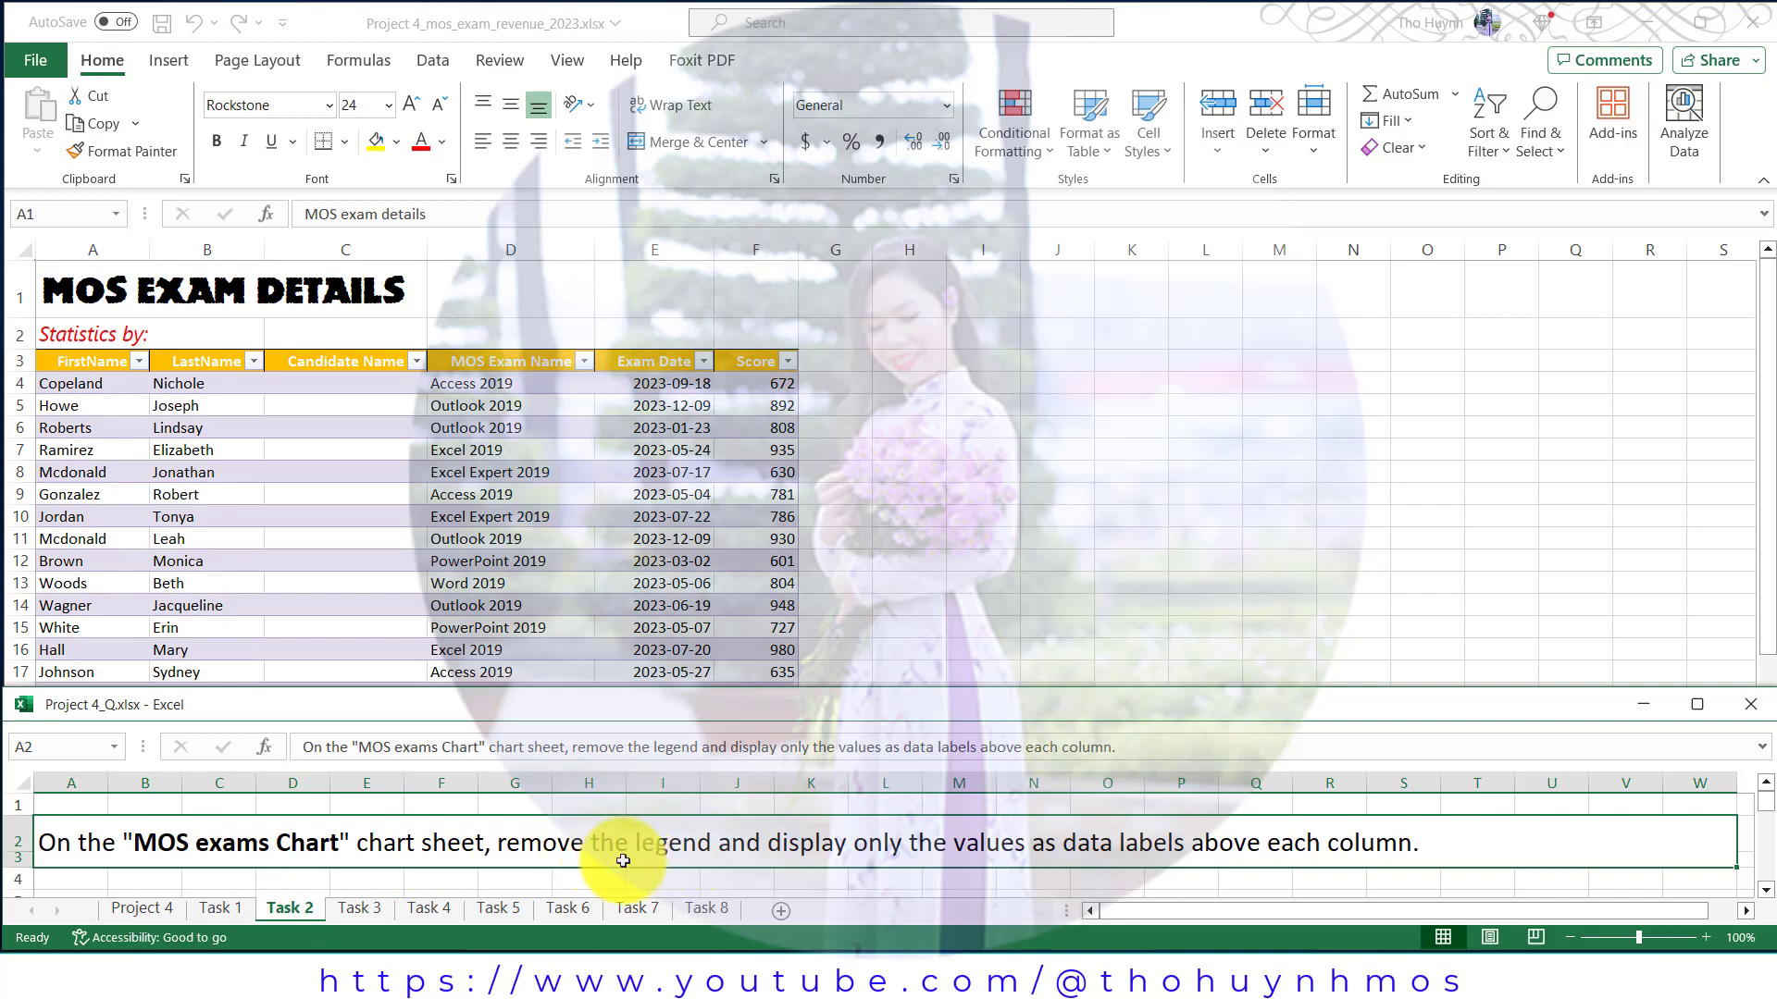
Step: Set the legend to None on the MOS exams Chart column chart
click(931, 587)
click(790, 751)
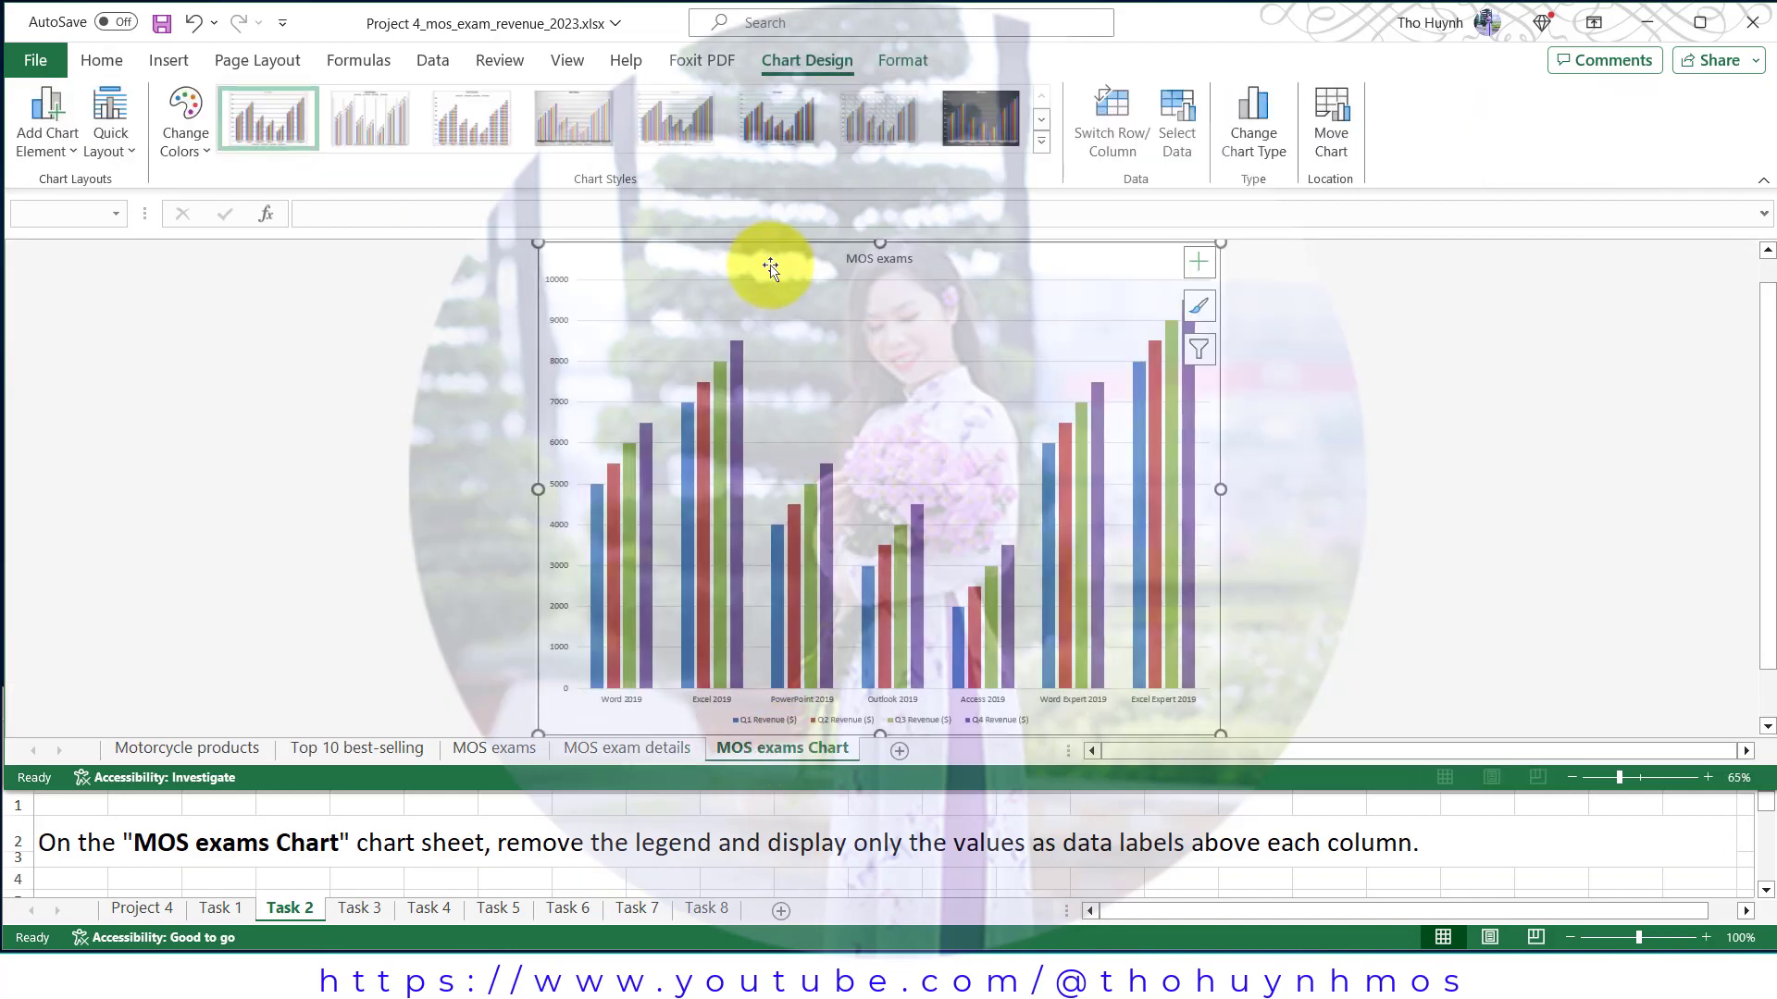
click(63, 141)
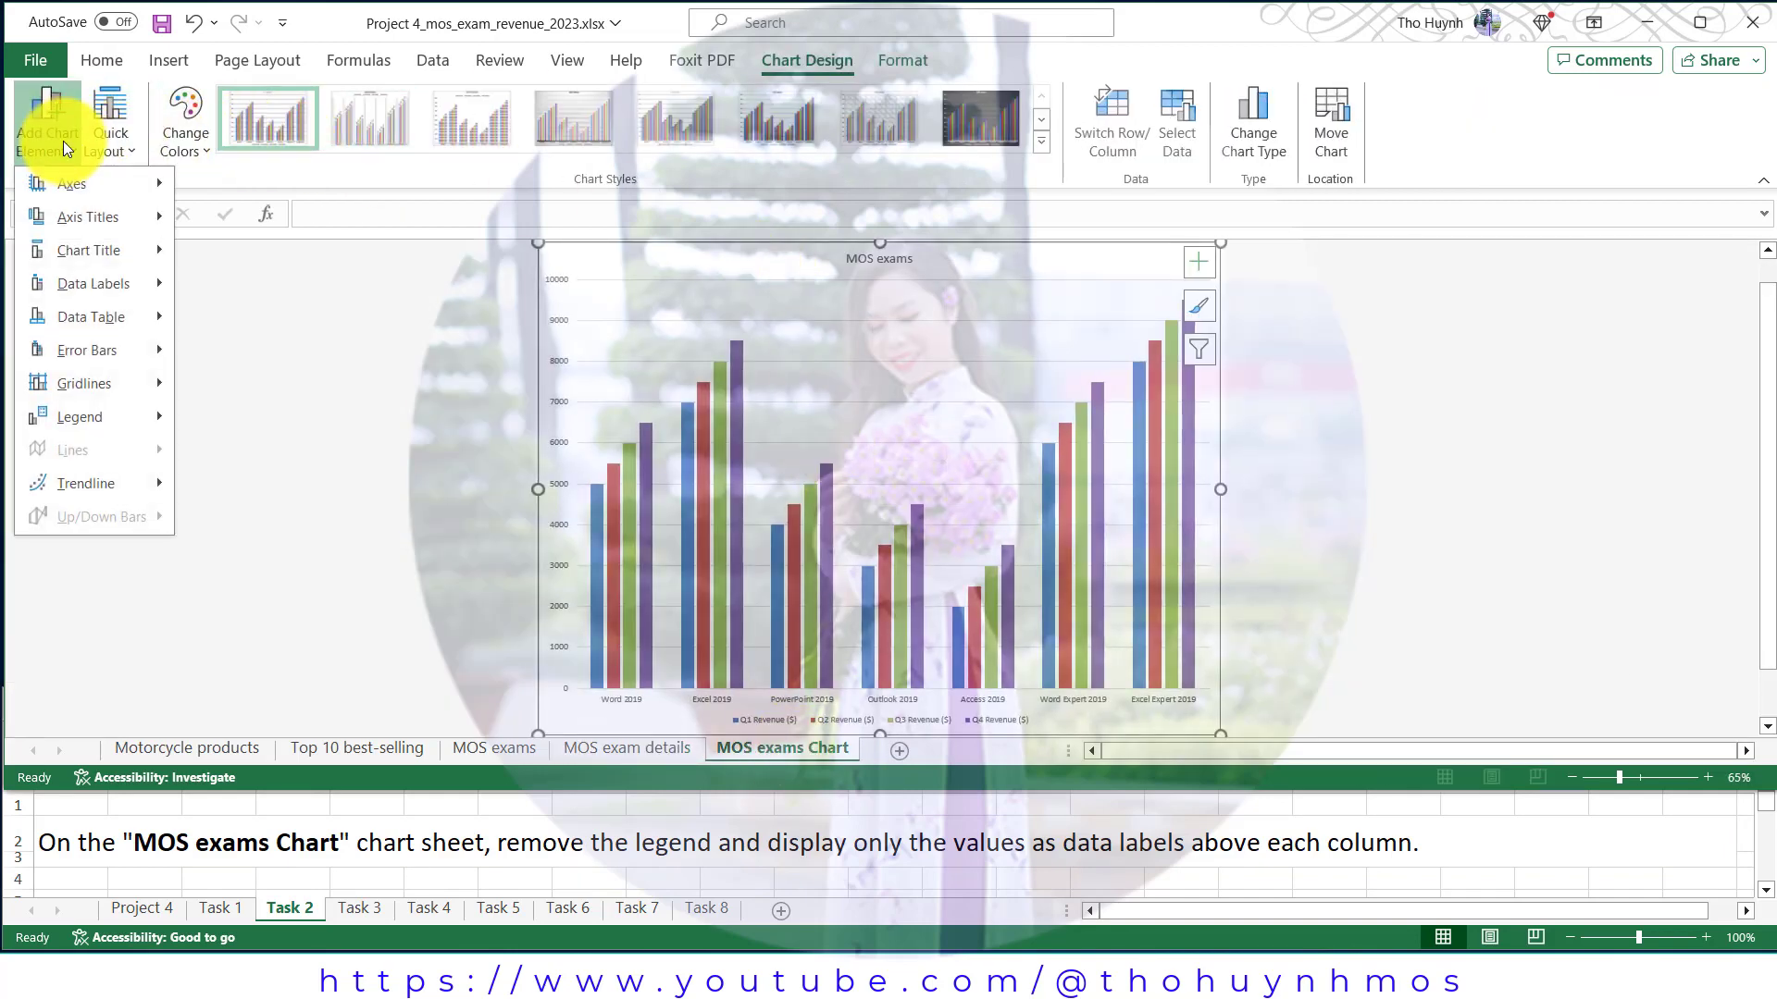
mouse_move(80, 417)
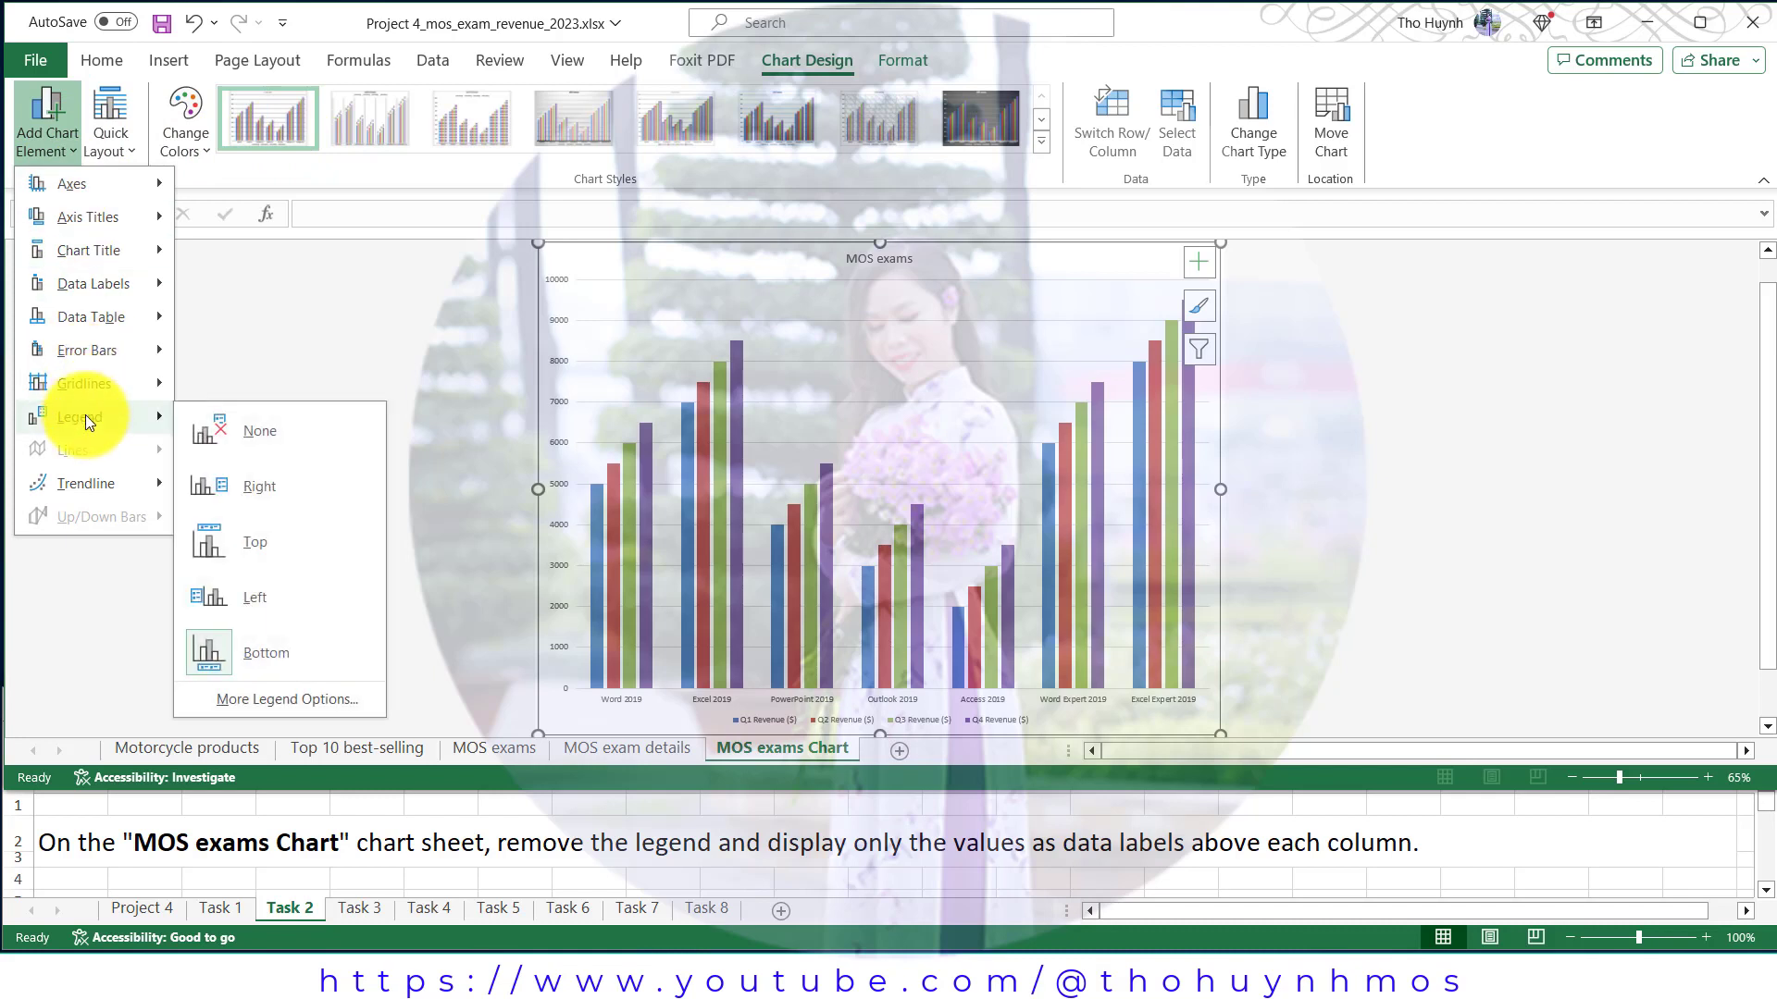
click(254, 431)
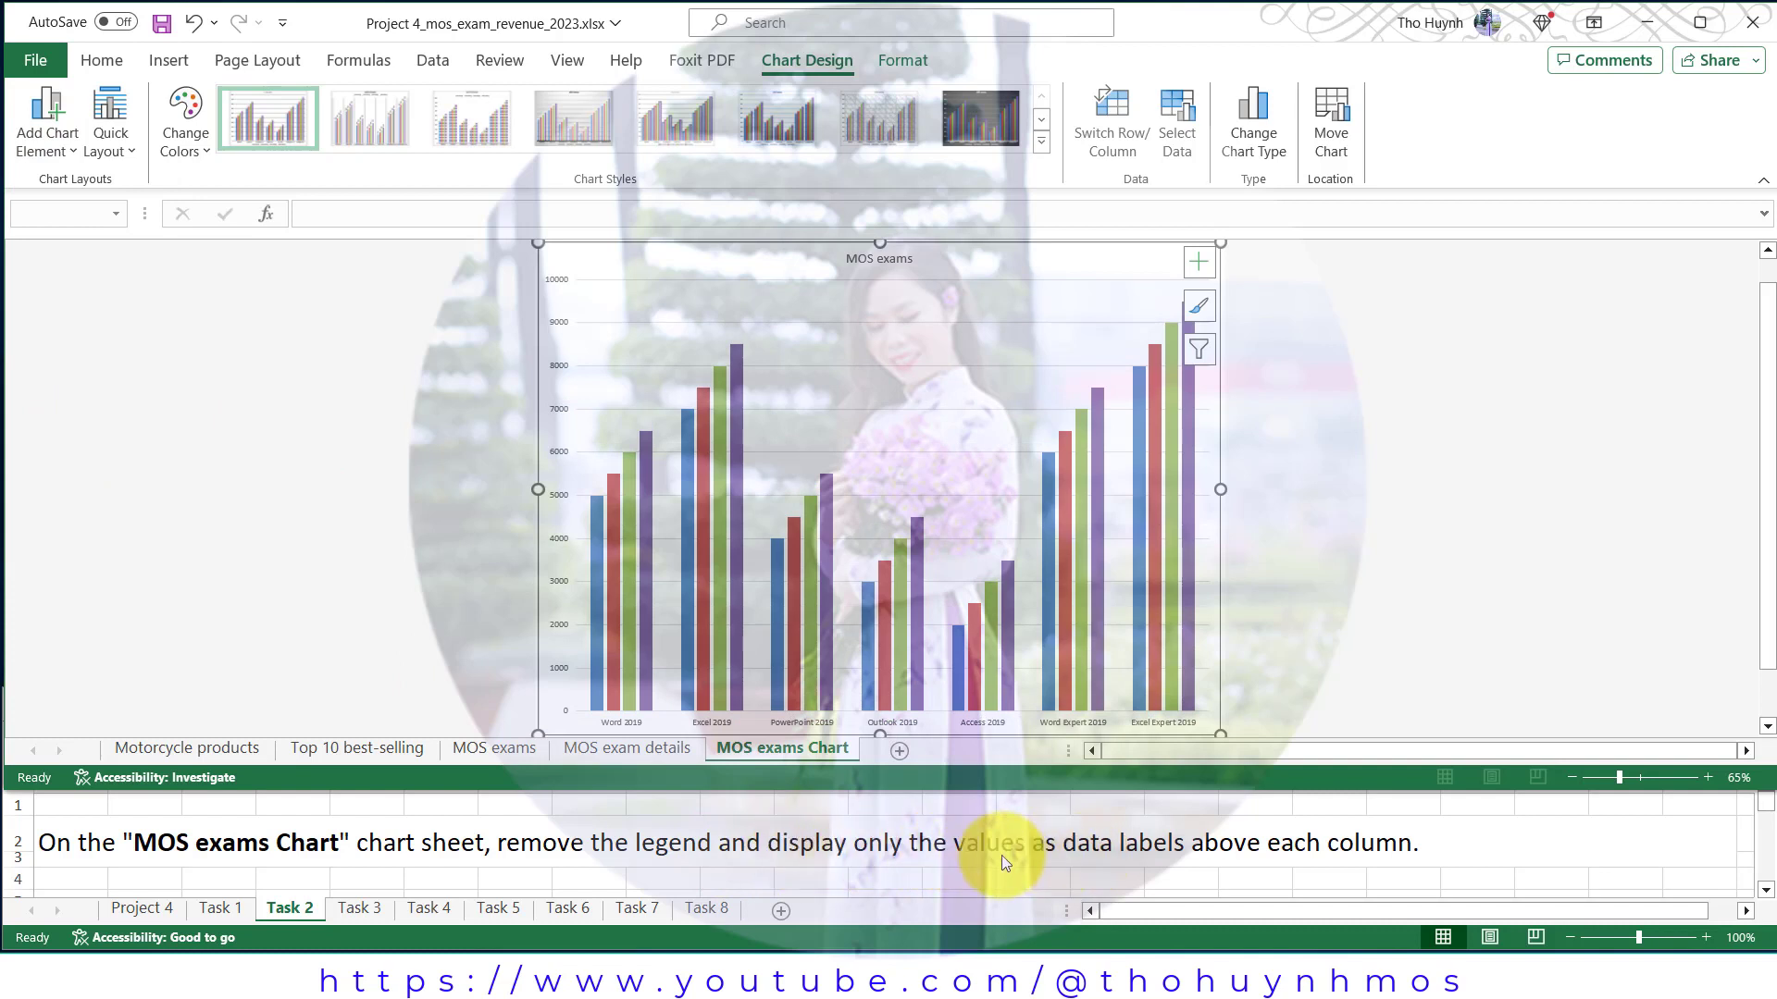
Step: Add Outside End data labels to the MOS exams chart columns
click(353, 471)
click(597, 379)
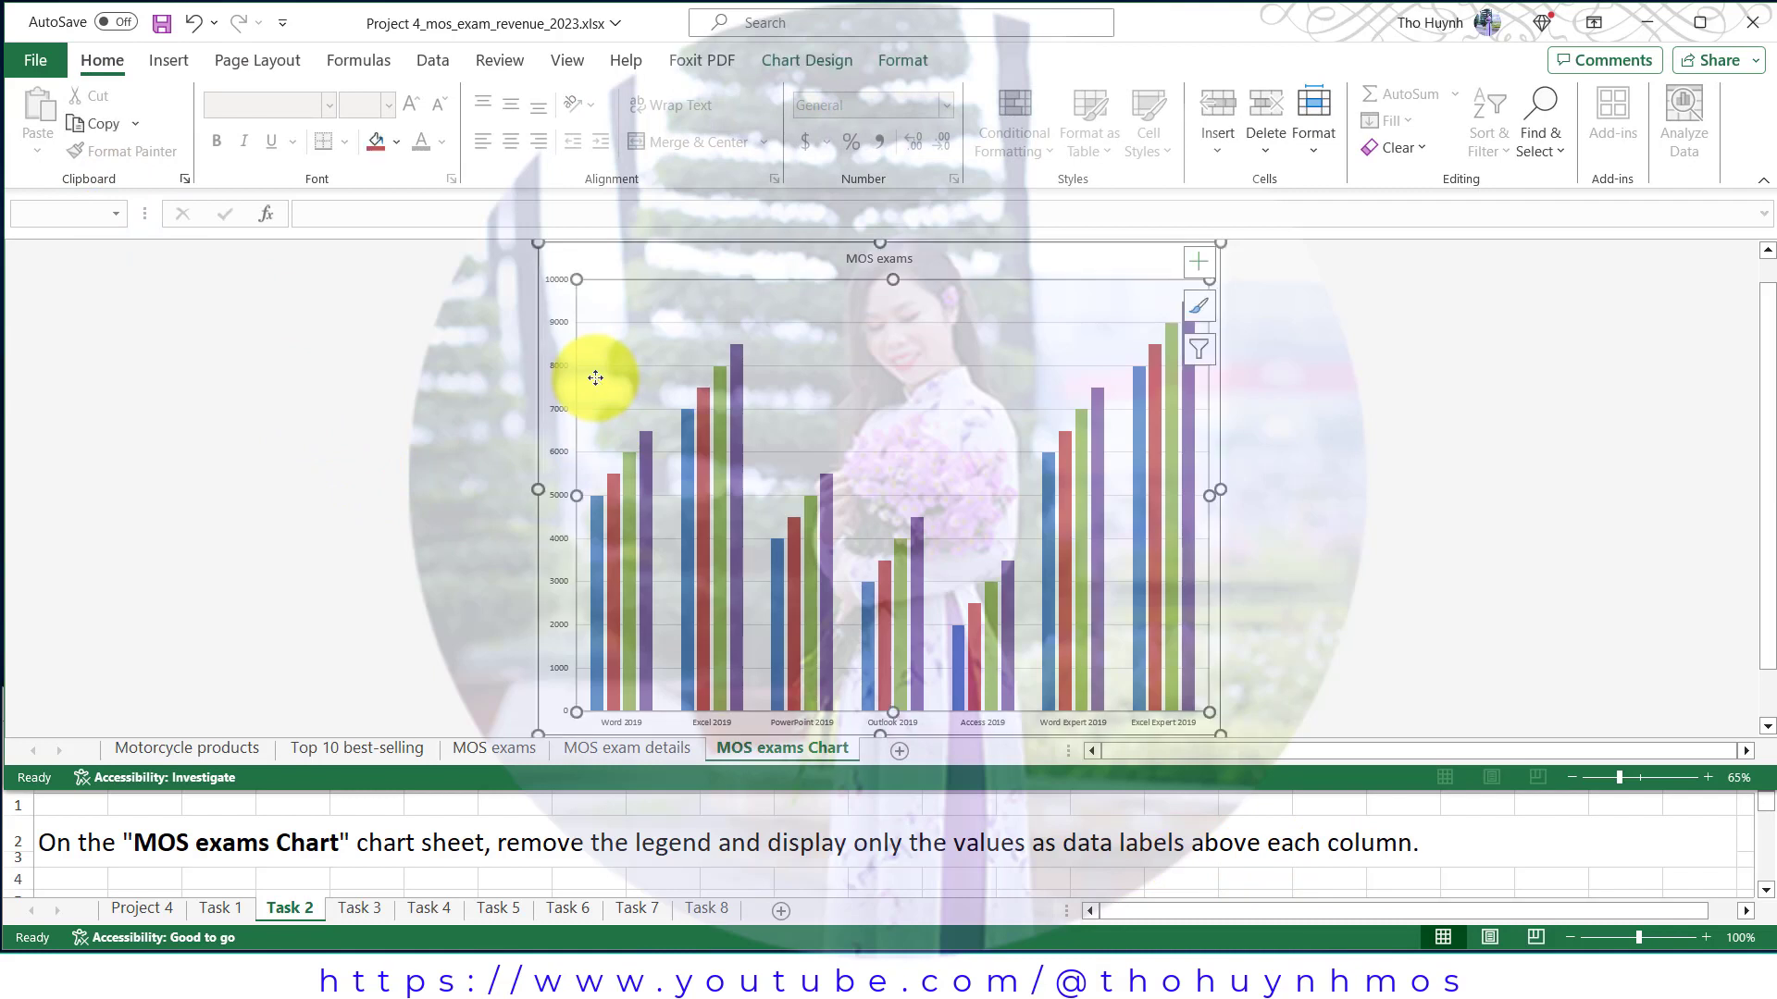
click(770, 65)
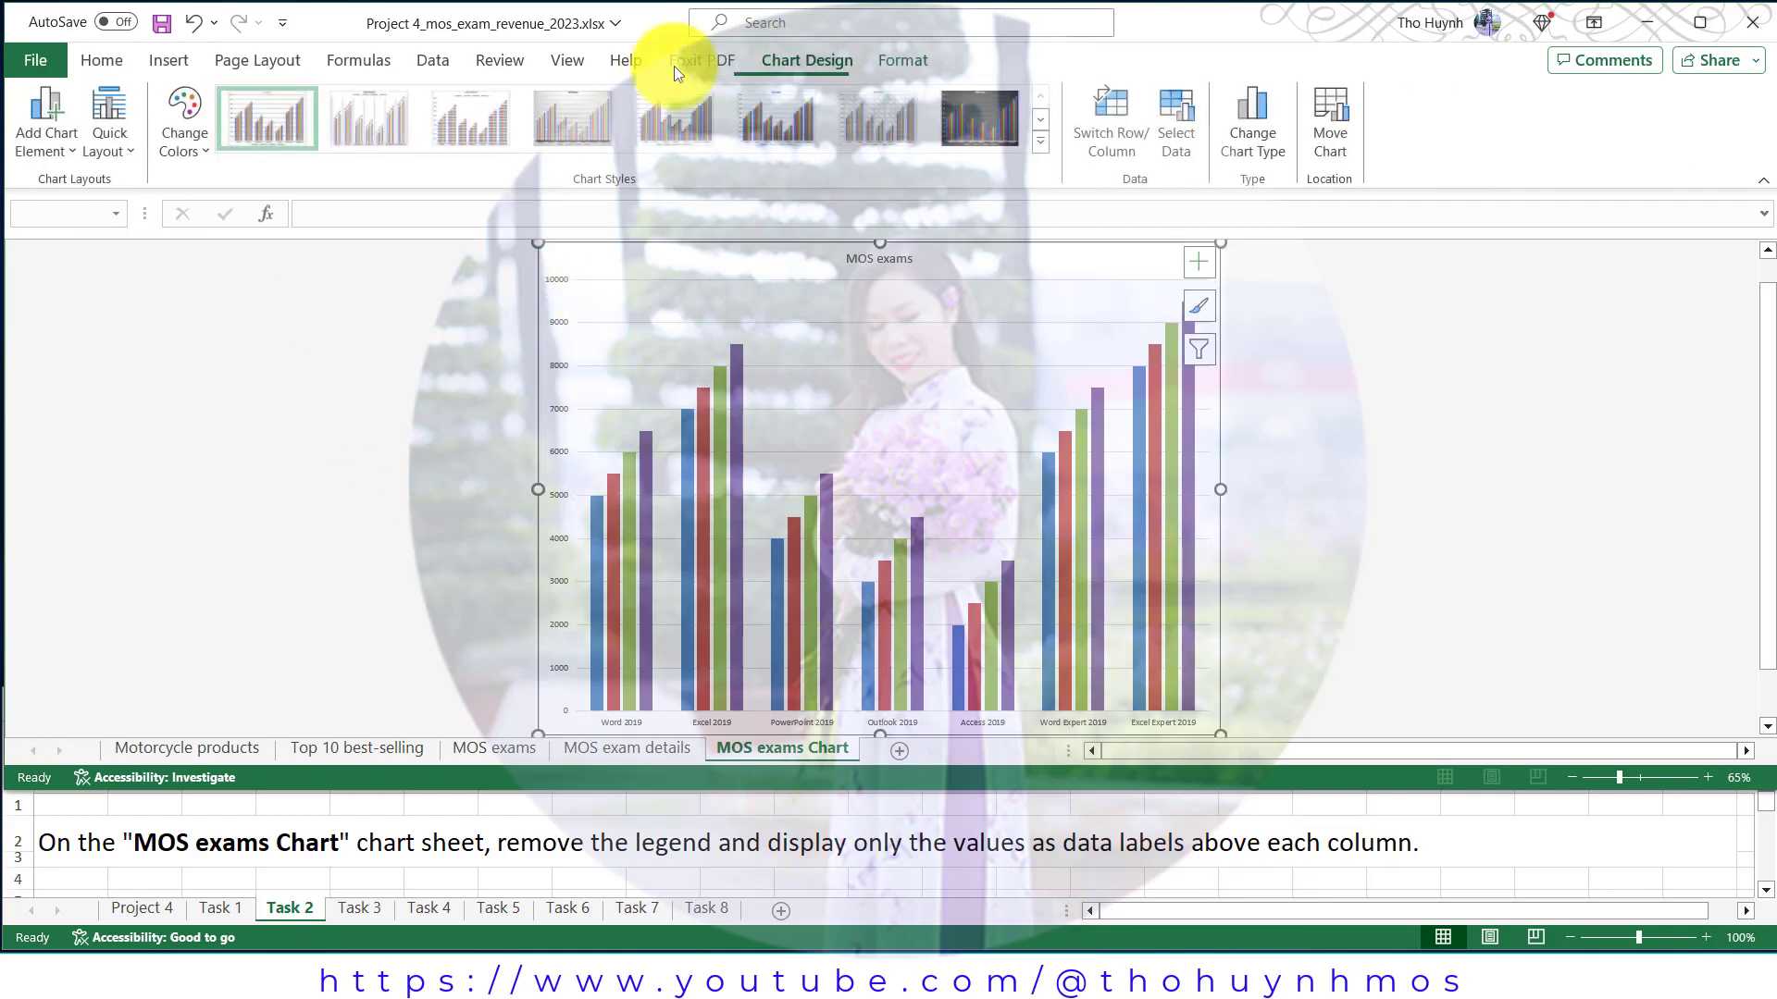
click(59, 147)
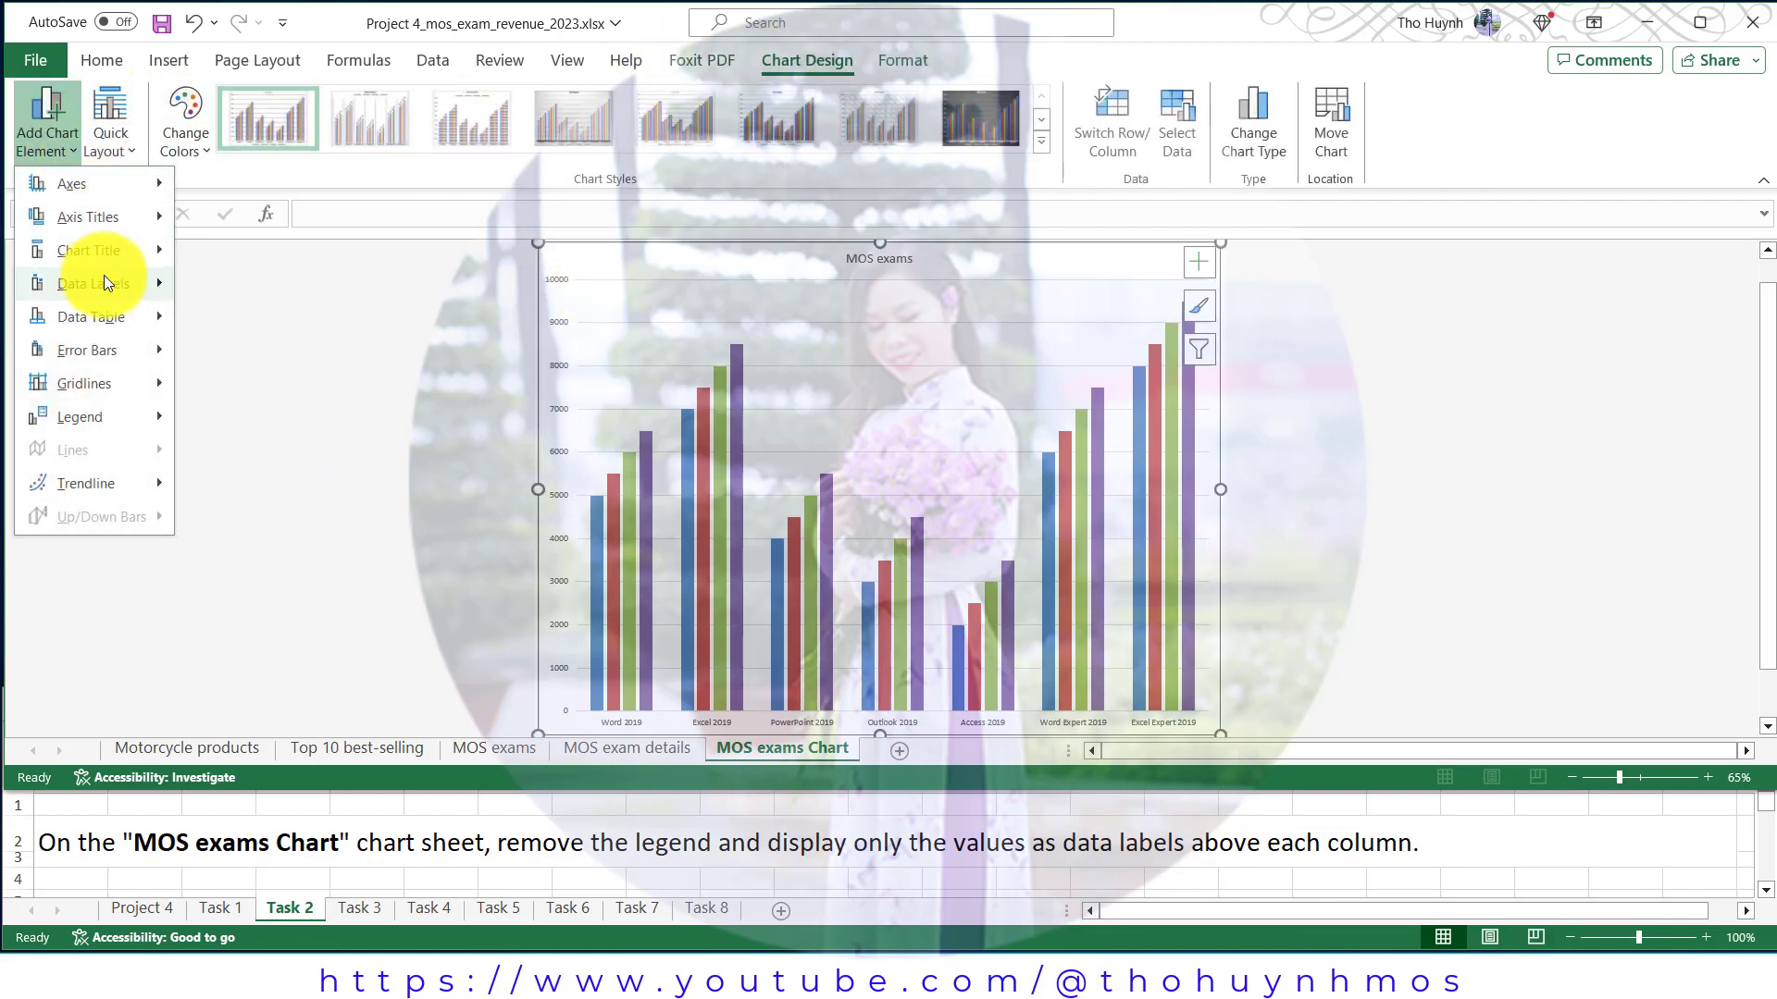
mouse_move(93, 283)
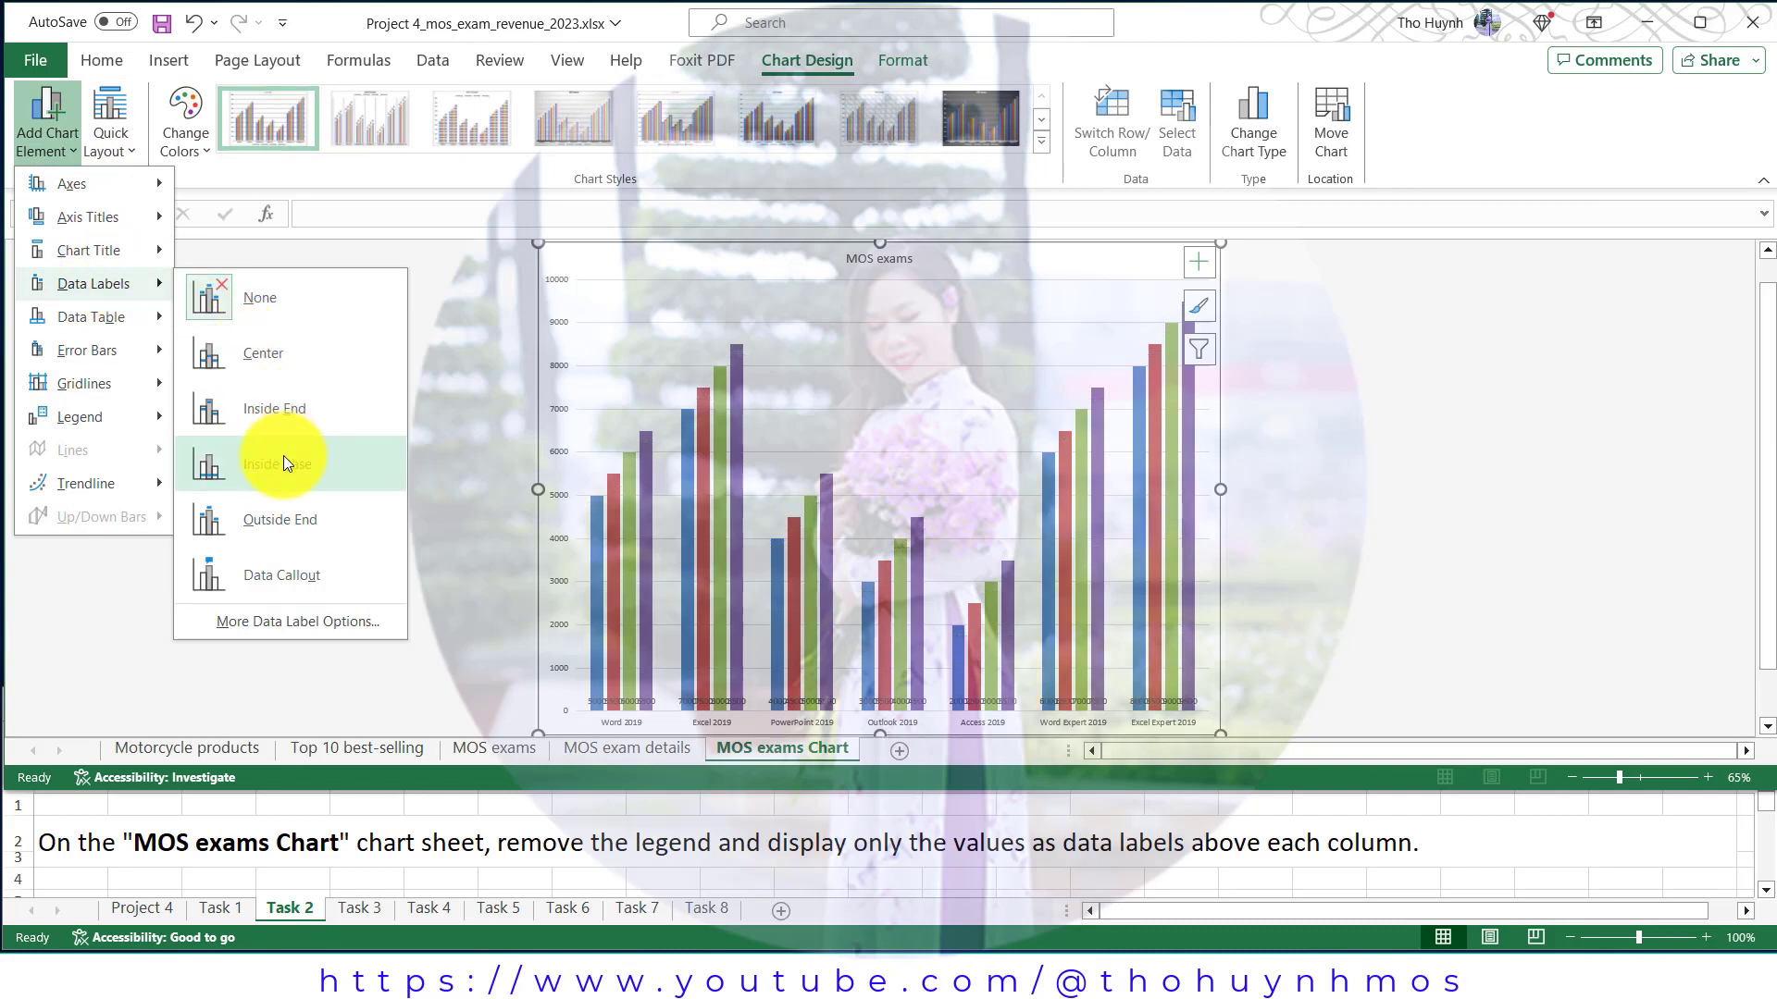
click(270, 518)
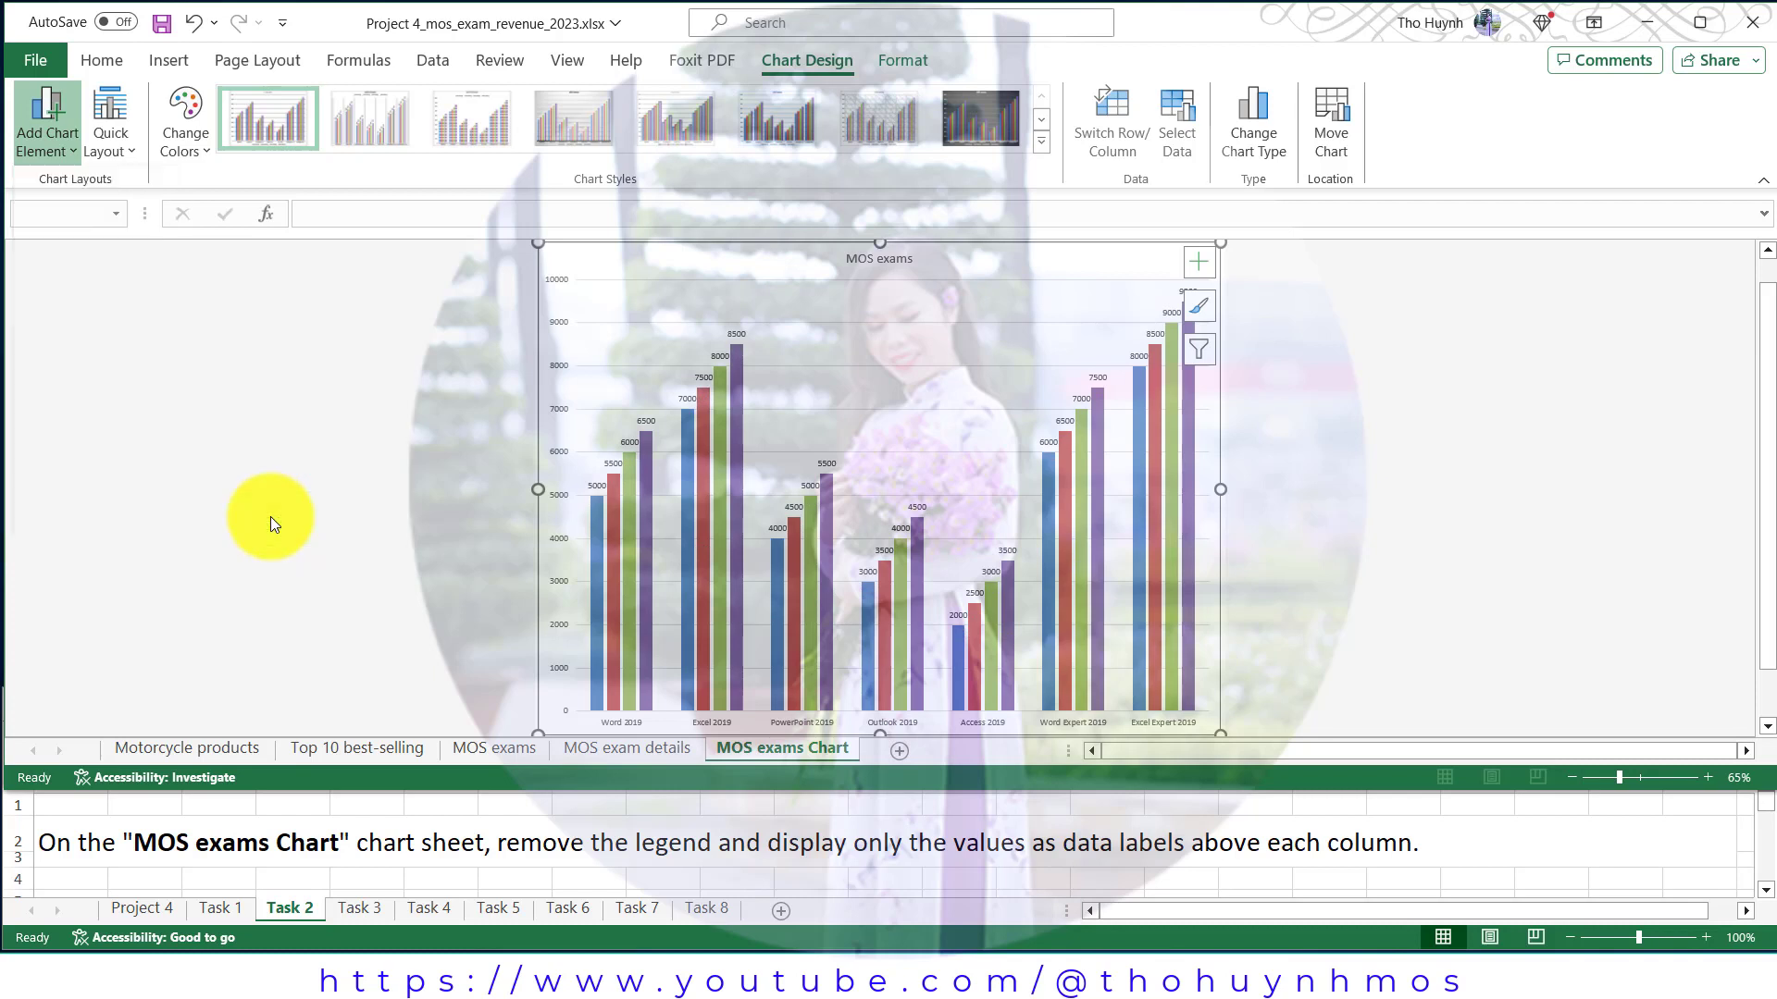
click(359, 907)
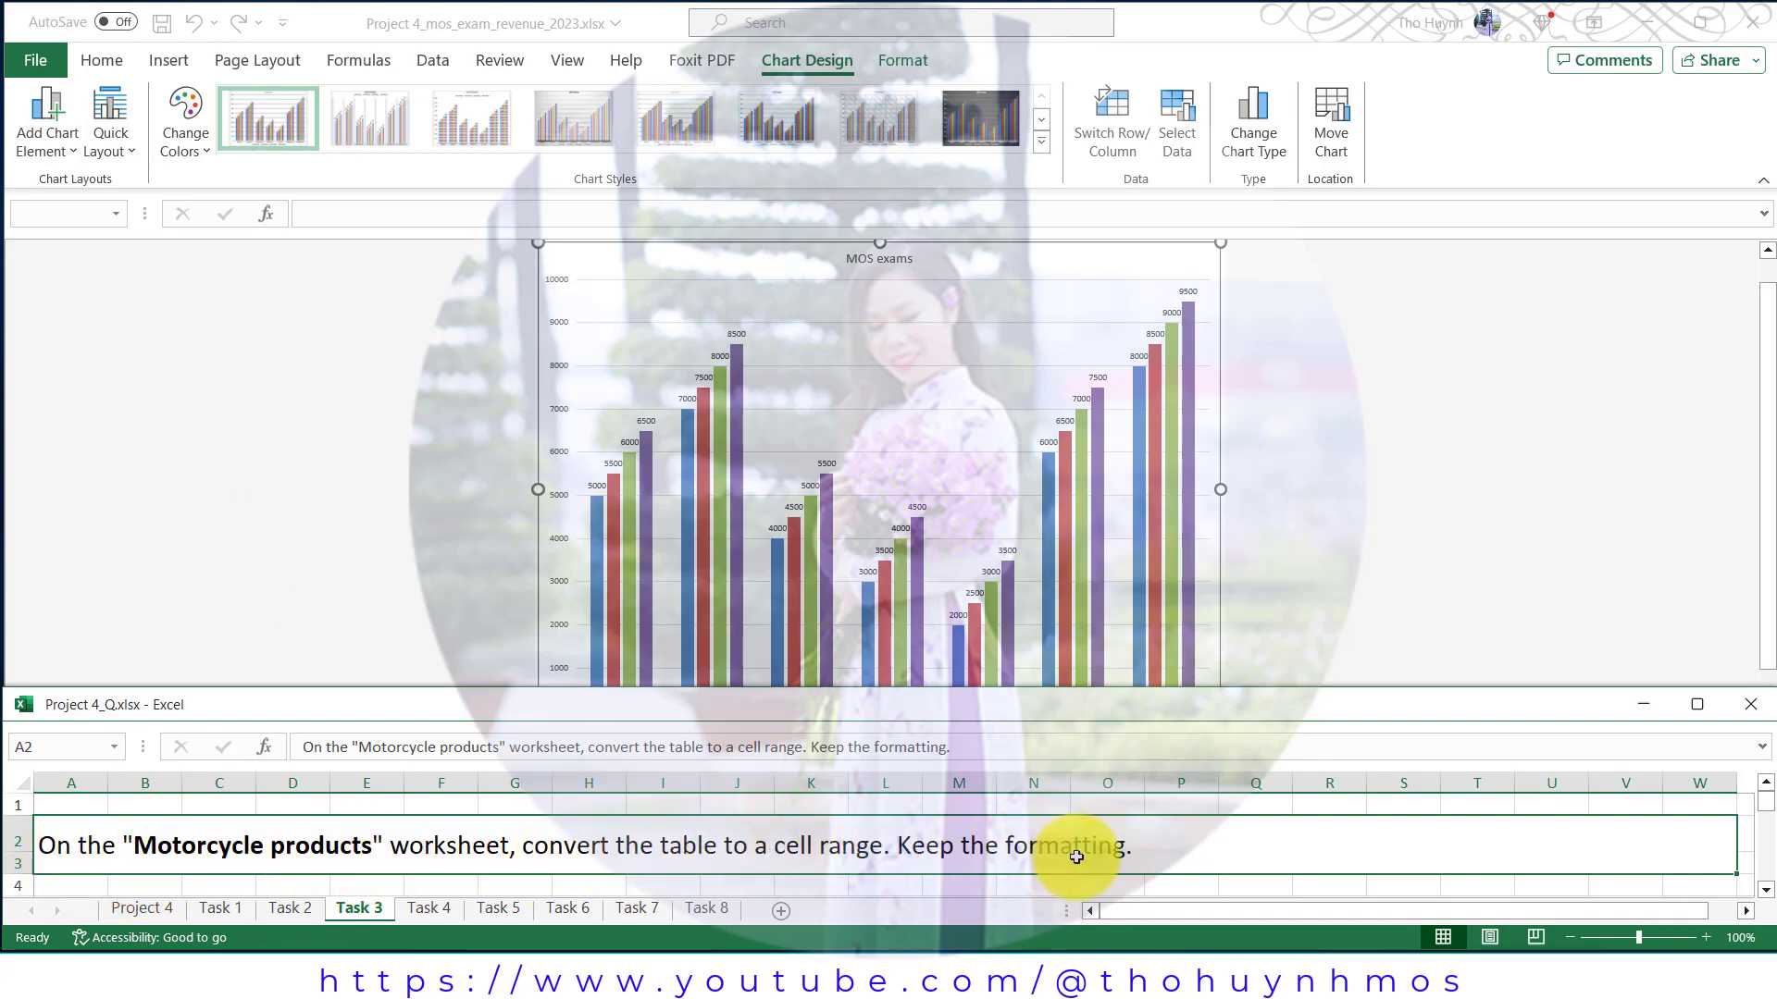
Step: Convert the Motorcycle products table to a normal range, confirming Yes
click(449, 612)
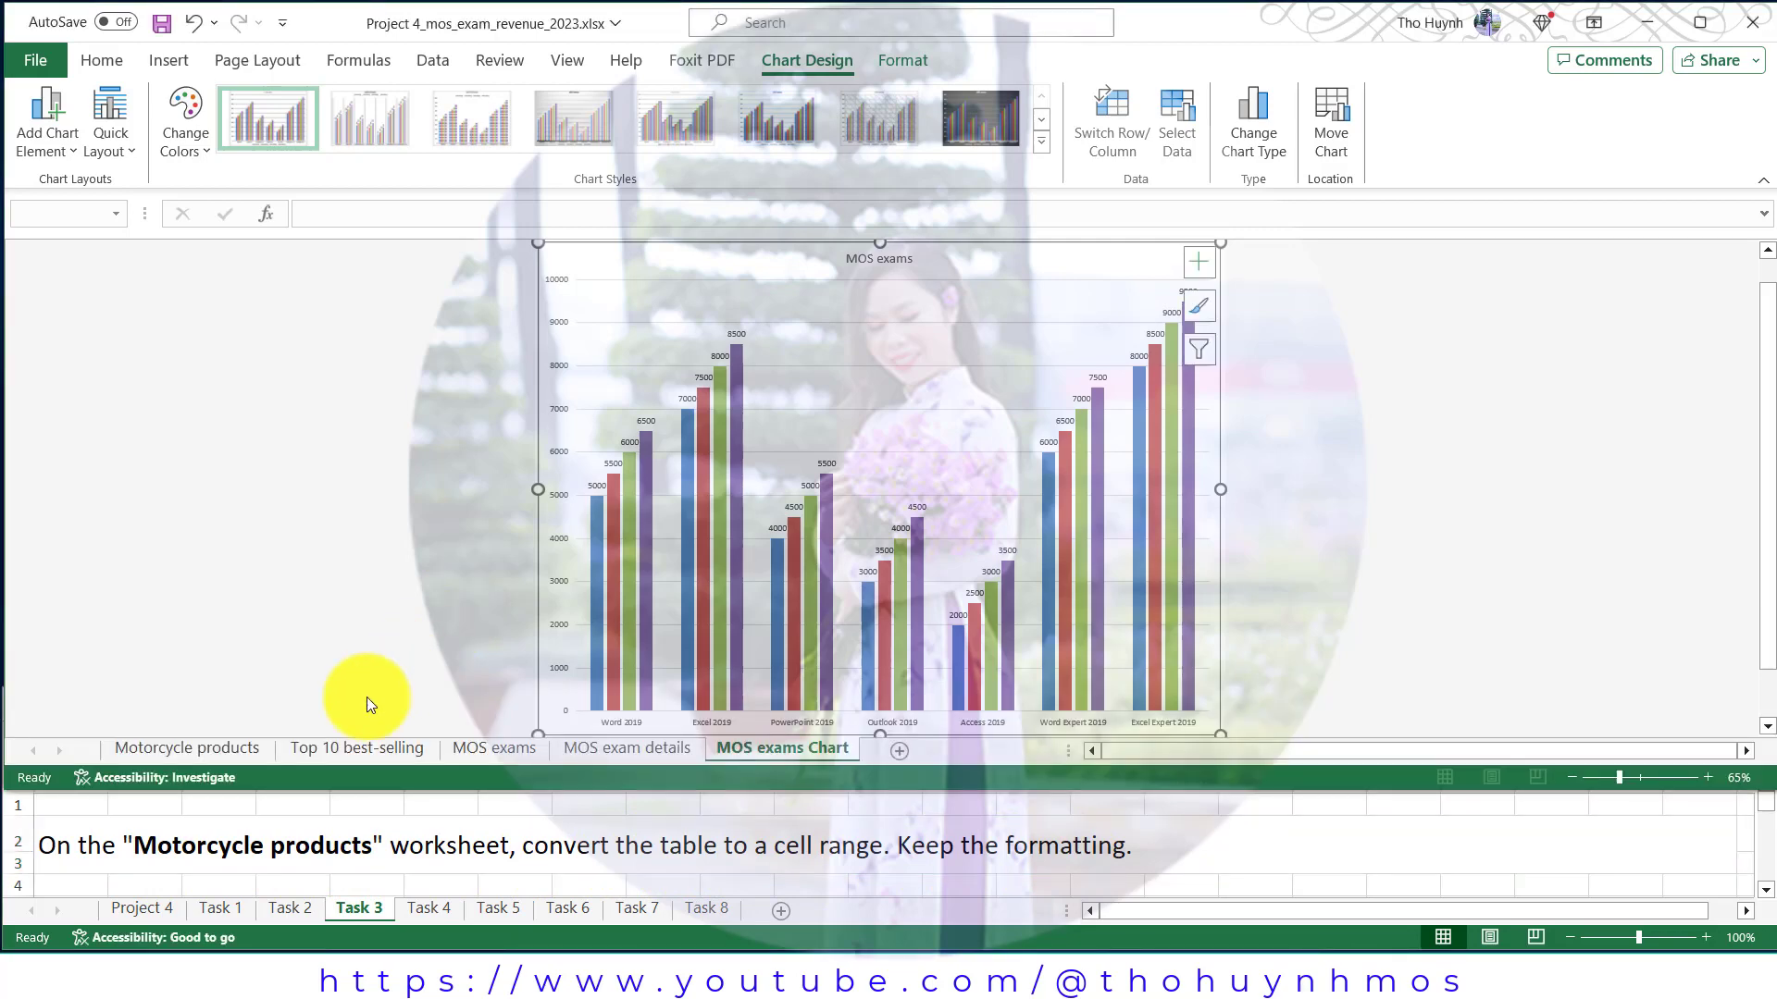
click(202, 747)
click(609, 469)
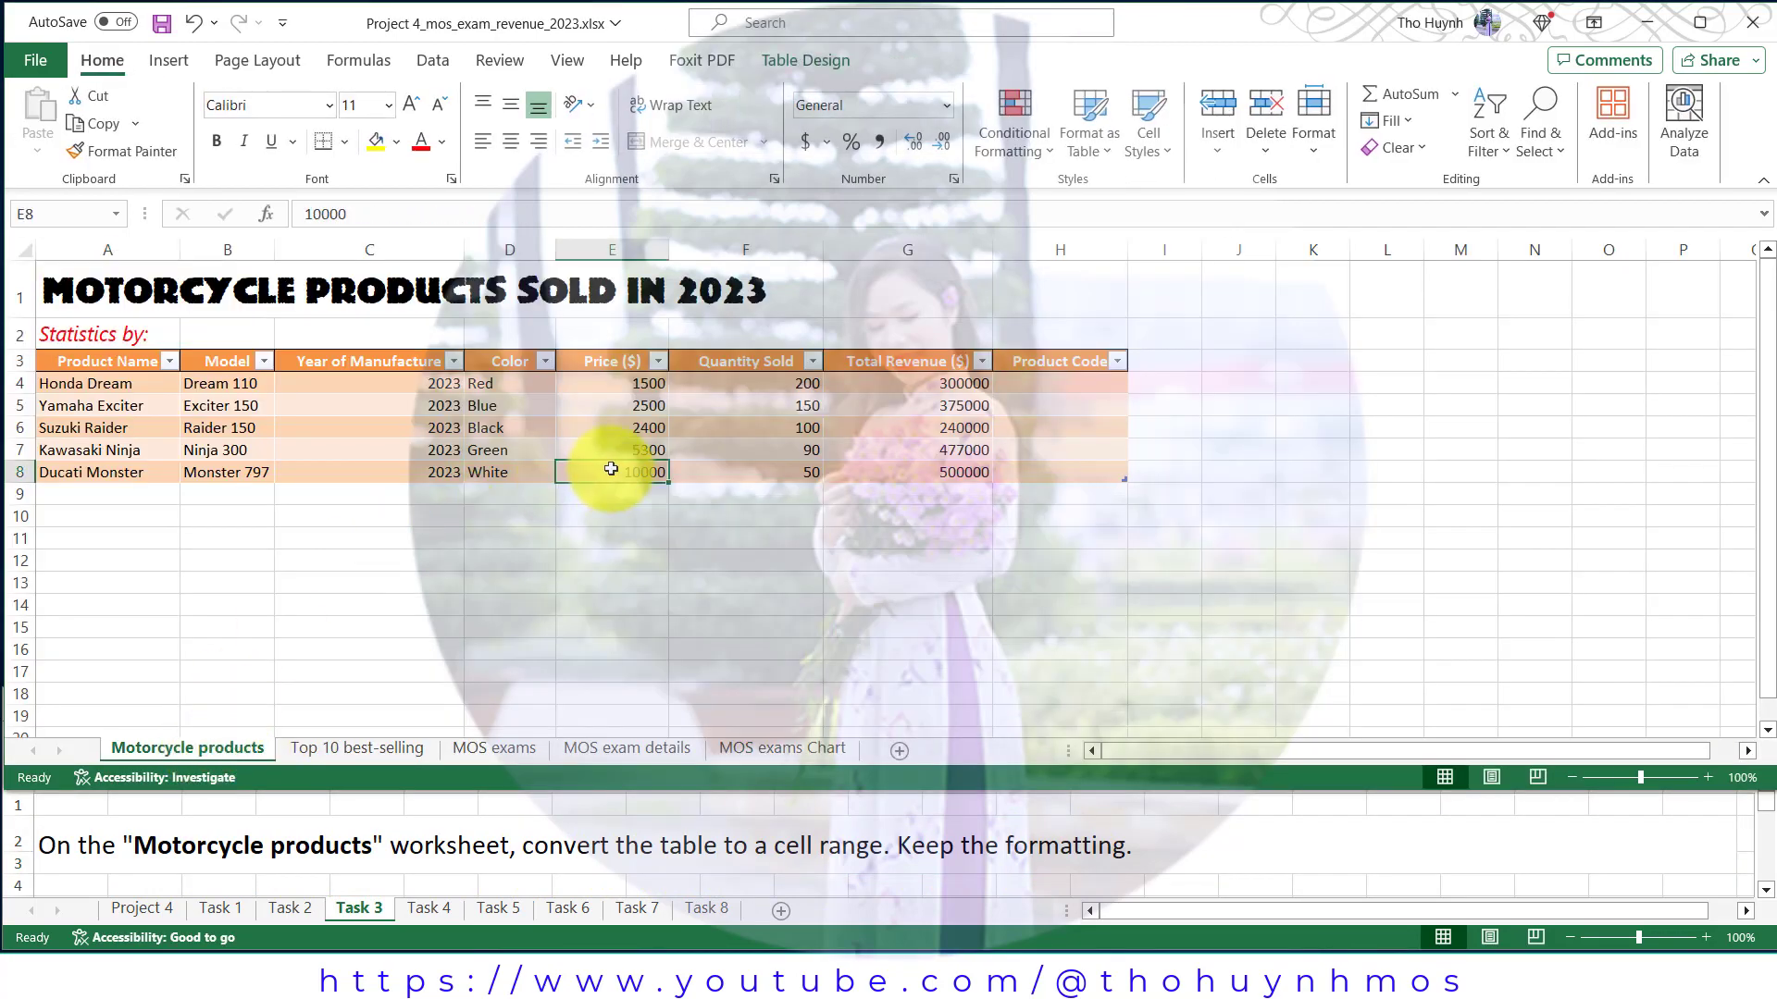
click(805, 61)
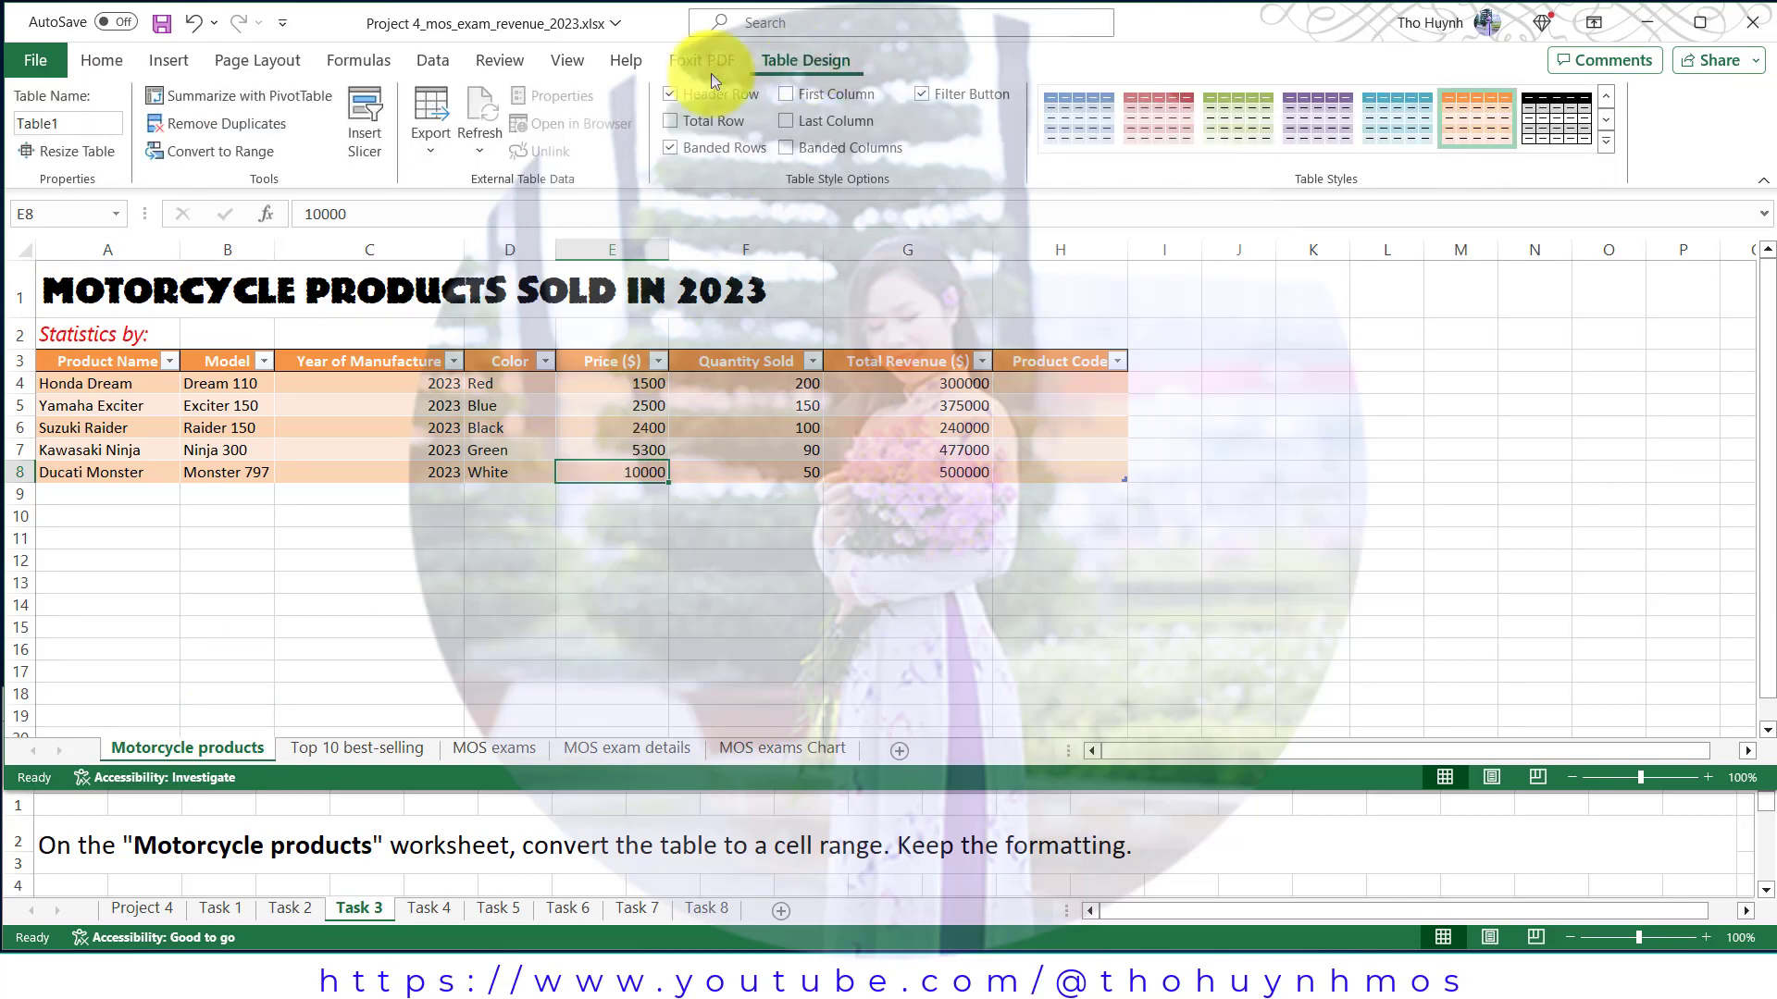
click(212, 151)
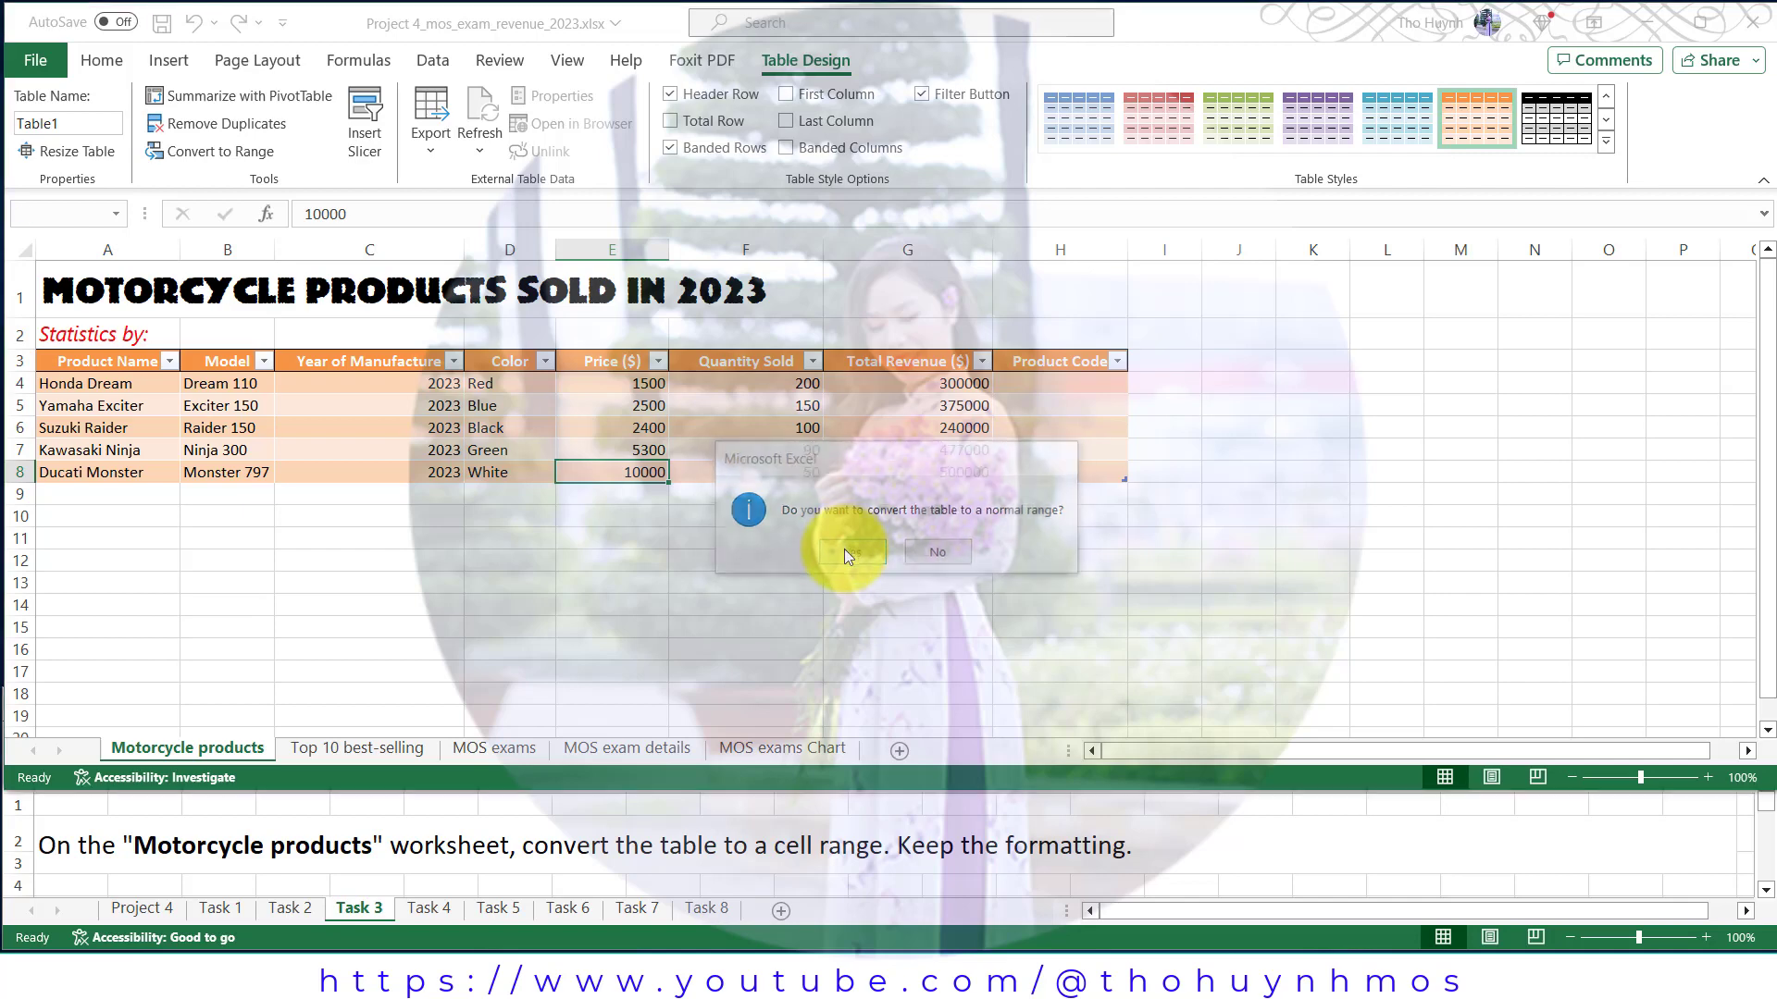
click(846, 552)
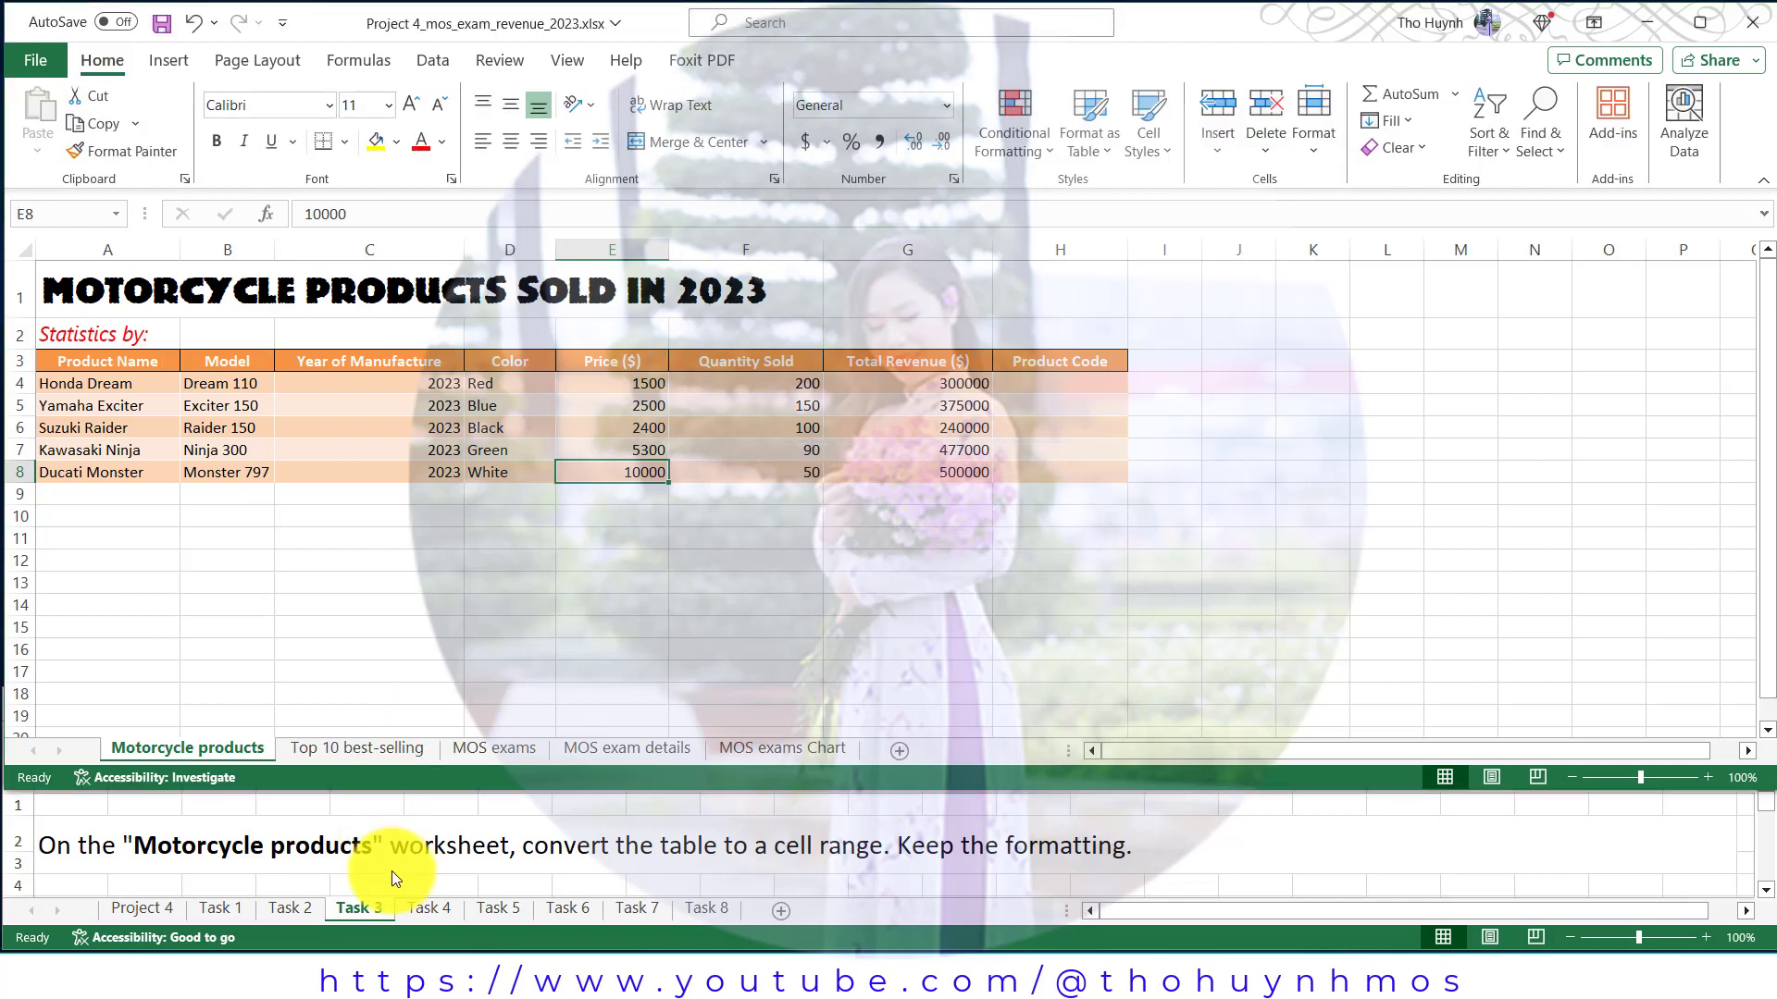
click(424, 903)
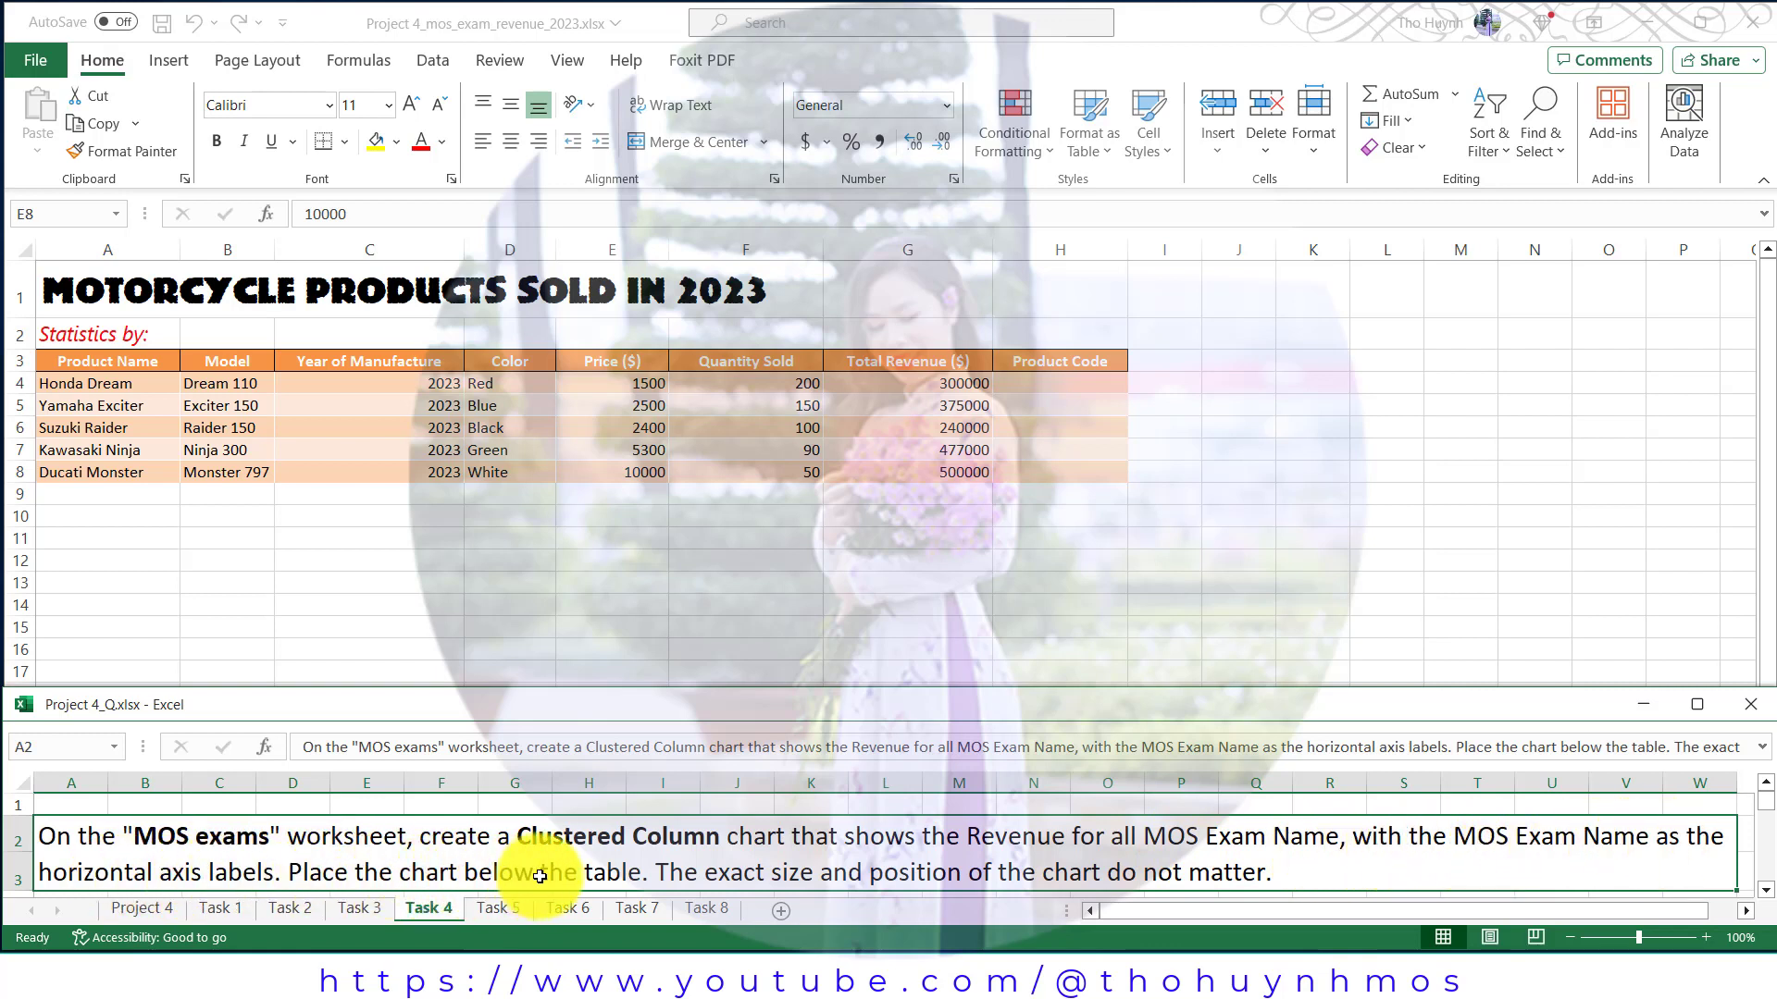
Step: On the MOS exams sheet, select the exam names and Q1–Q4 revenue in A3:E10
click(936, 624)
click(491, 748)
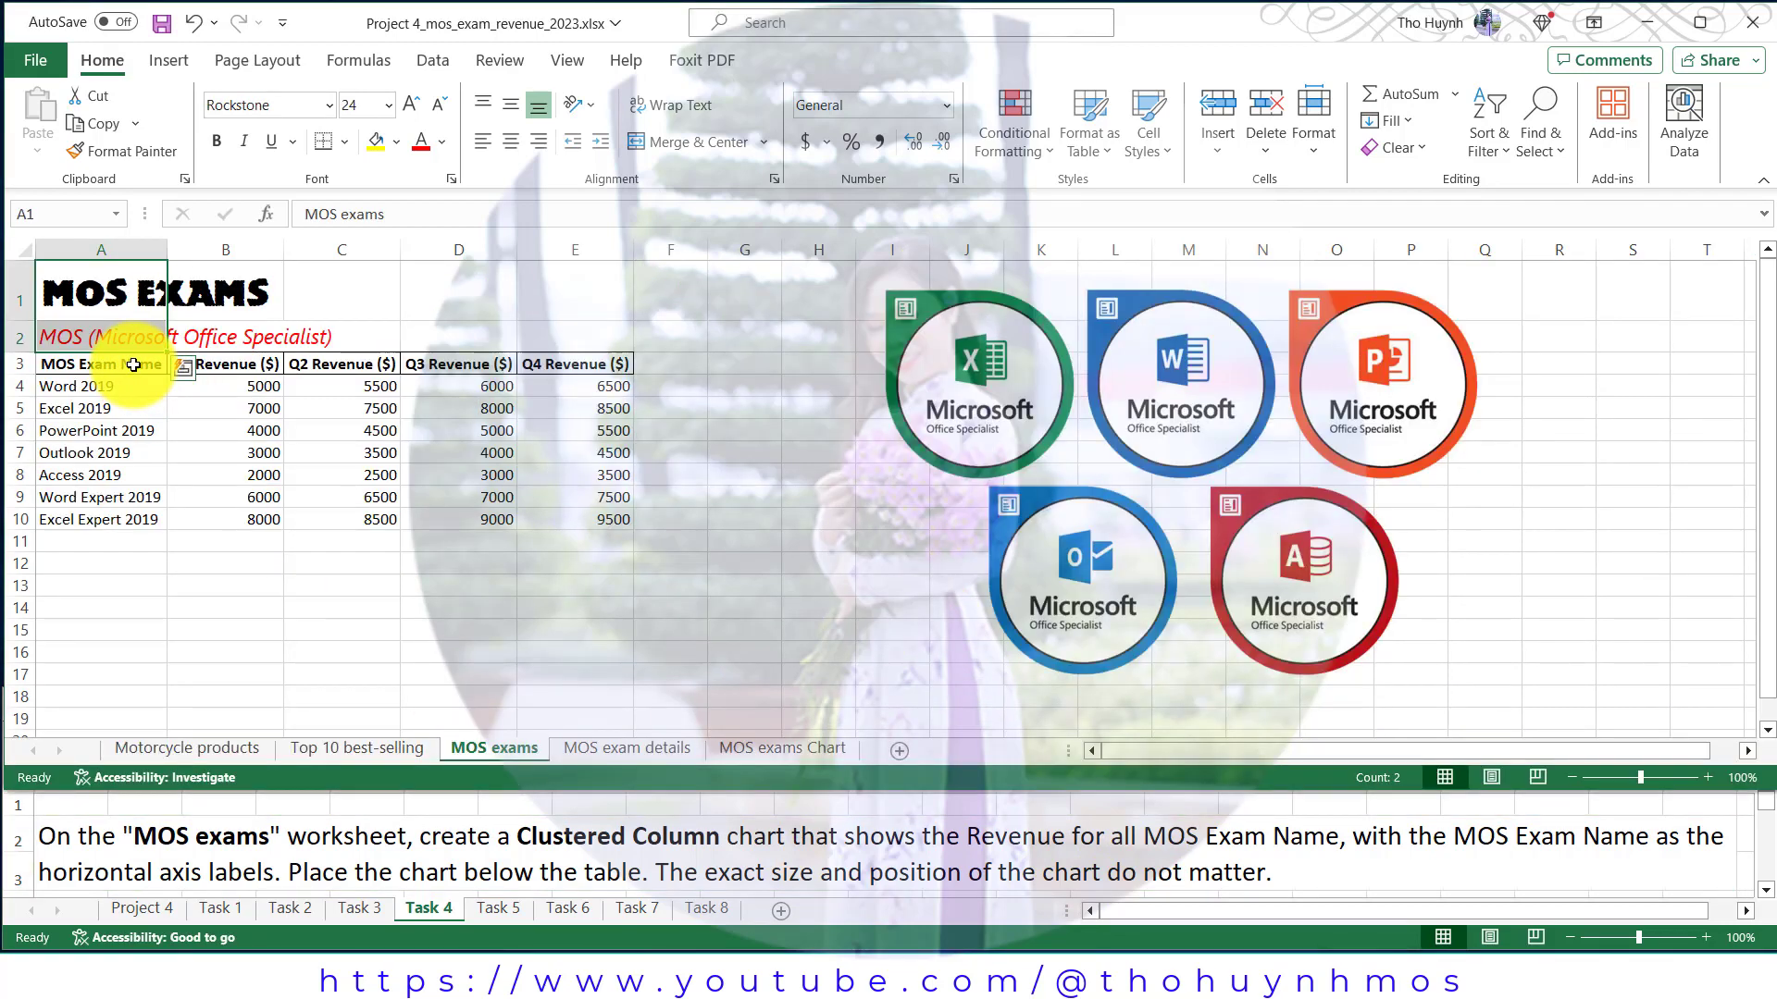
mouse_move(133, 365)
mouse_down()
mouse_move(494, 472)
mouse_move(570, 499)
mouse_move(573, 520)
mouse_up()
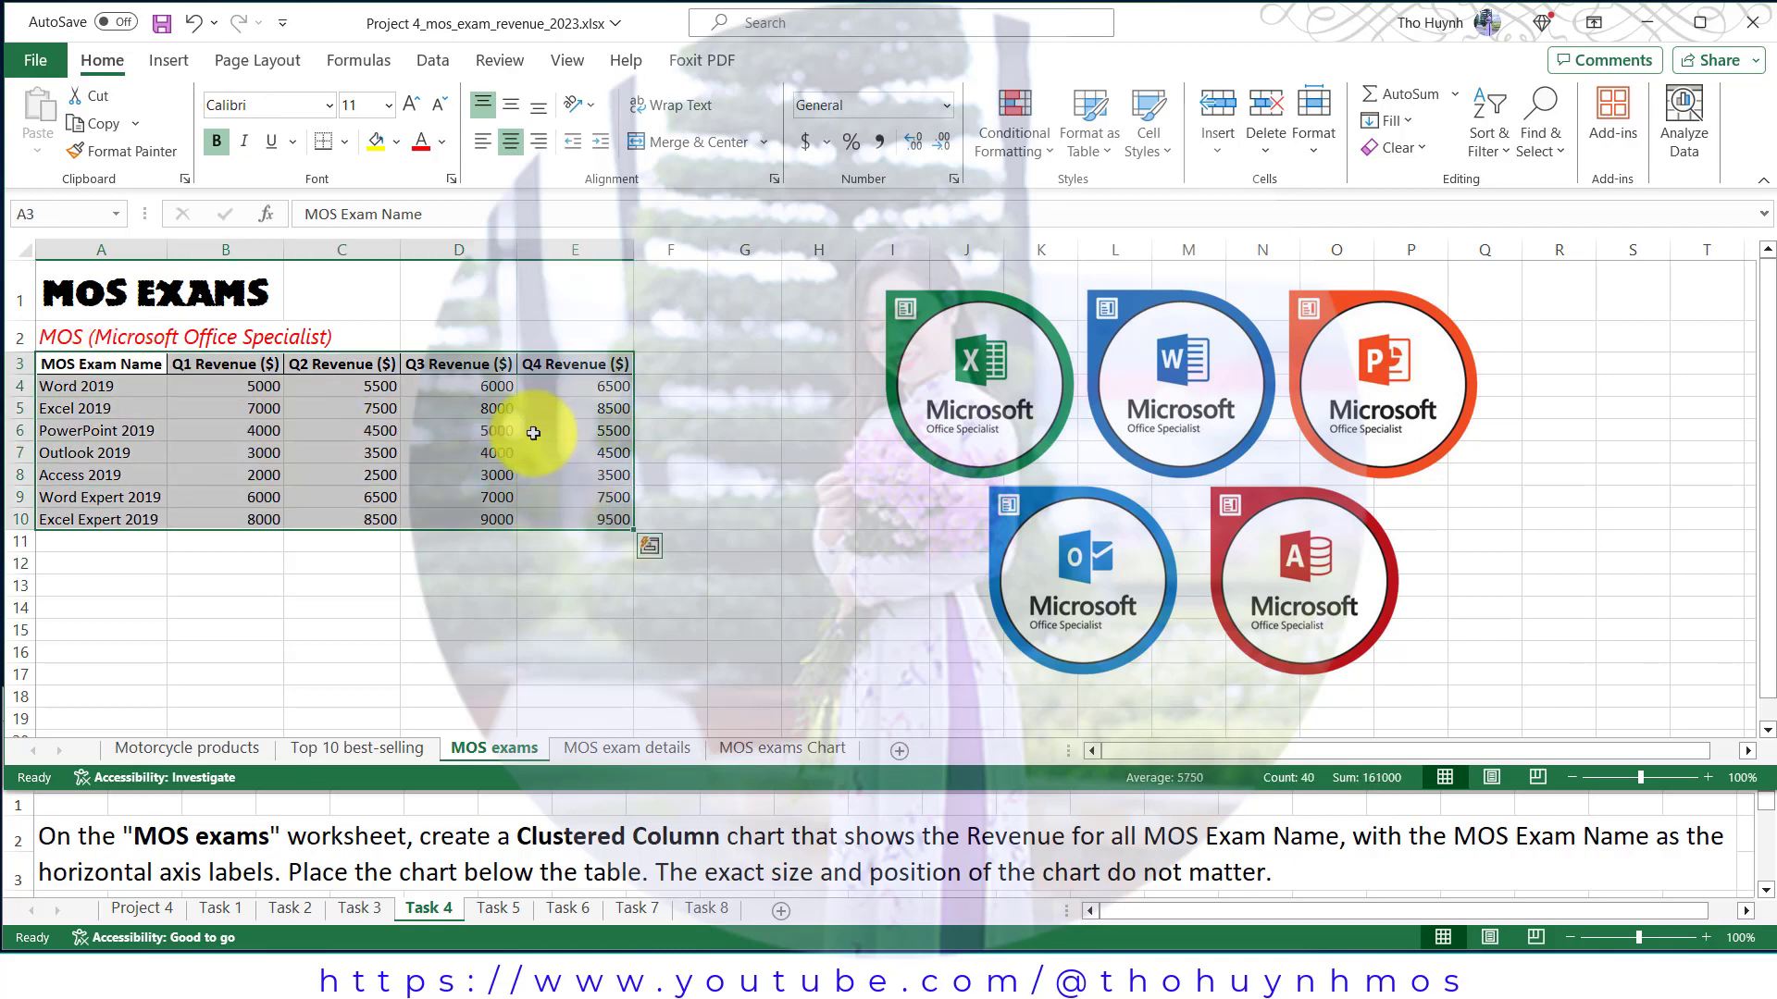
Step: Insert a clustered column chart of the selected revenue and move it below the table
click(166, 64)
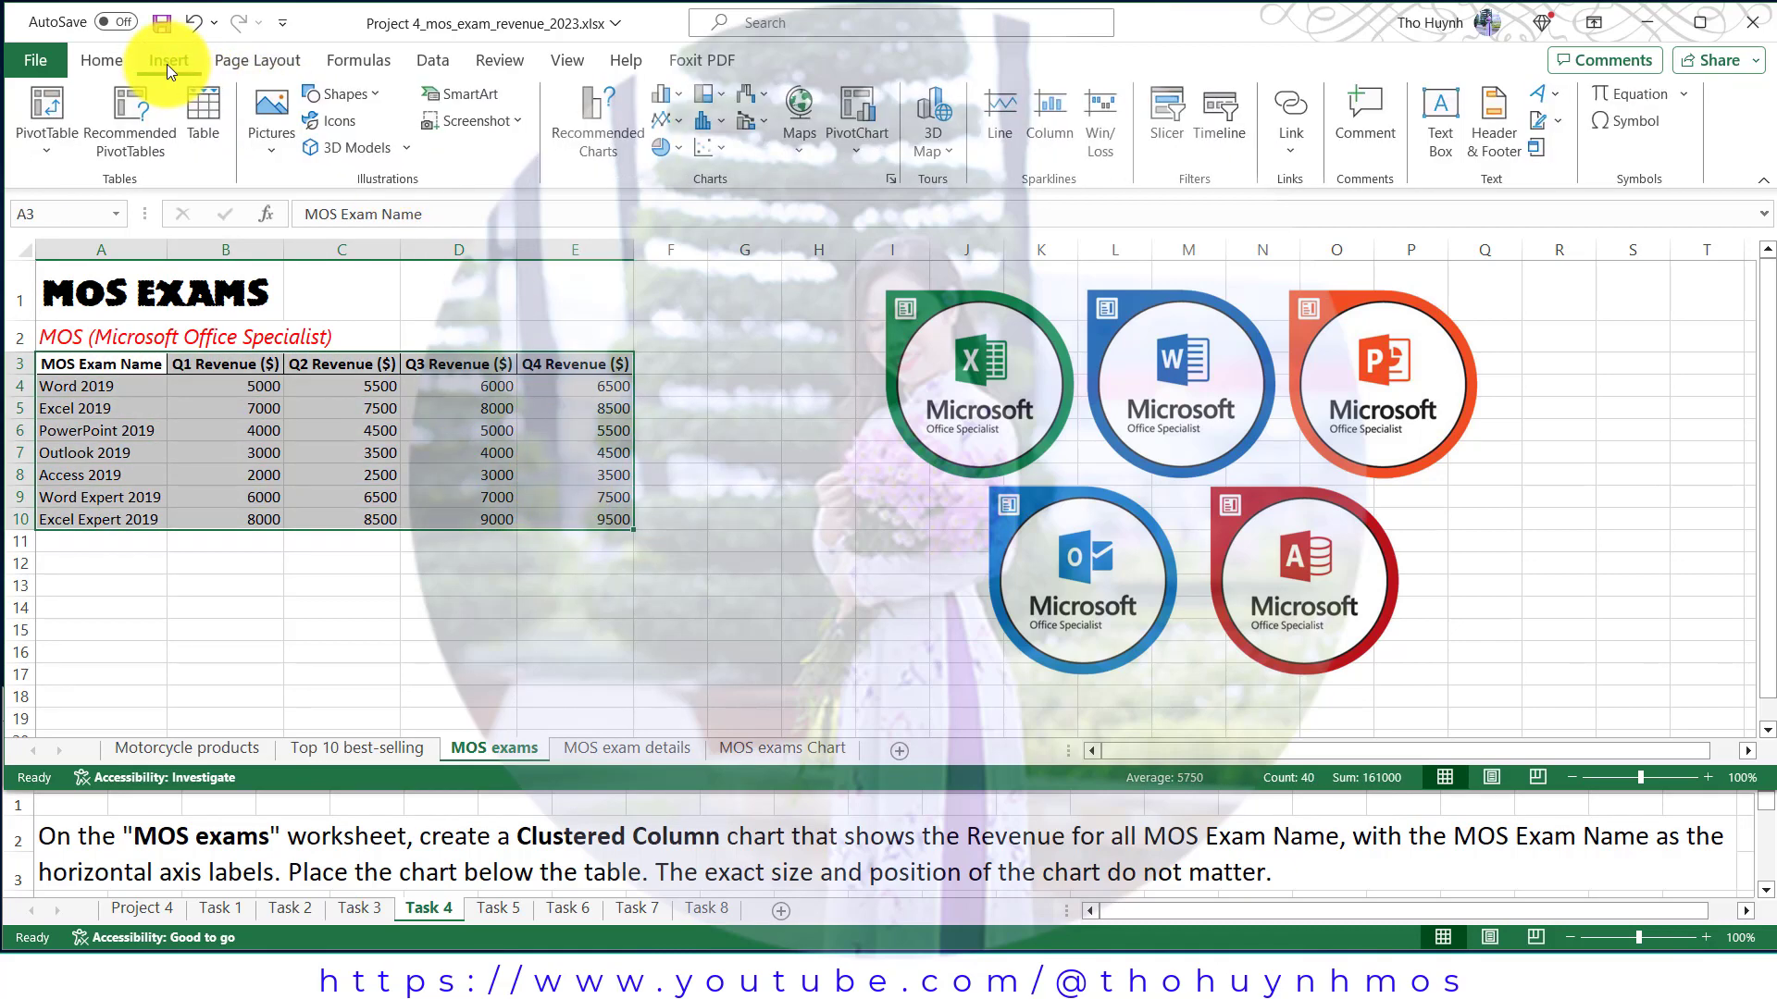
click(676, 95)
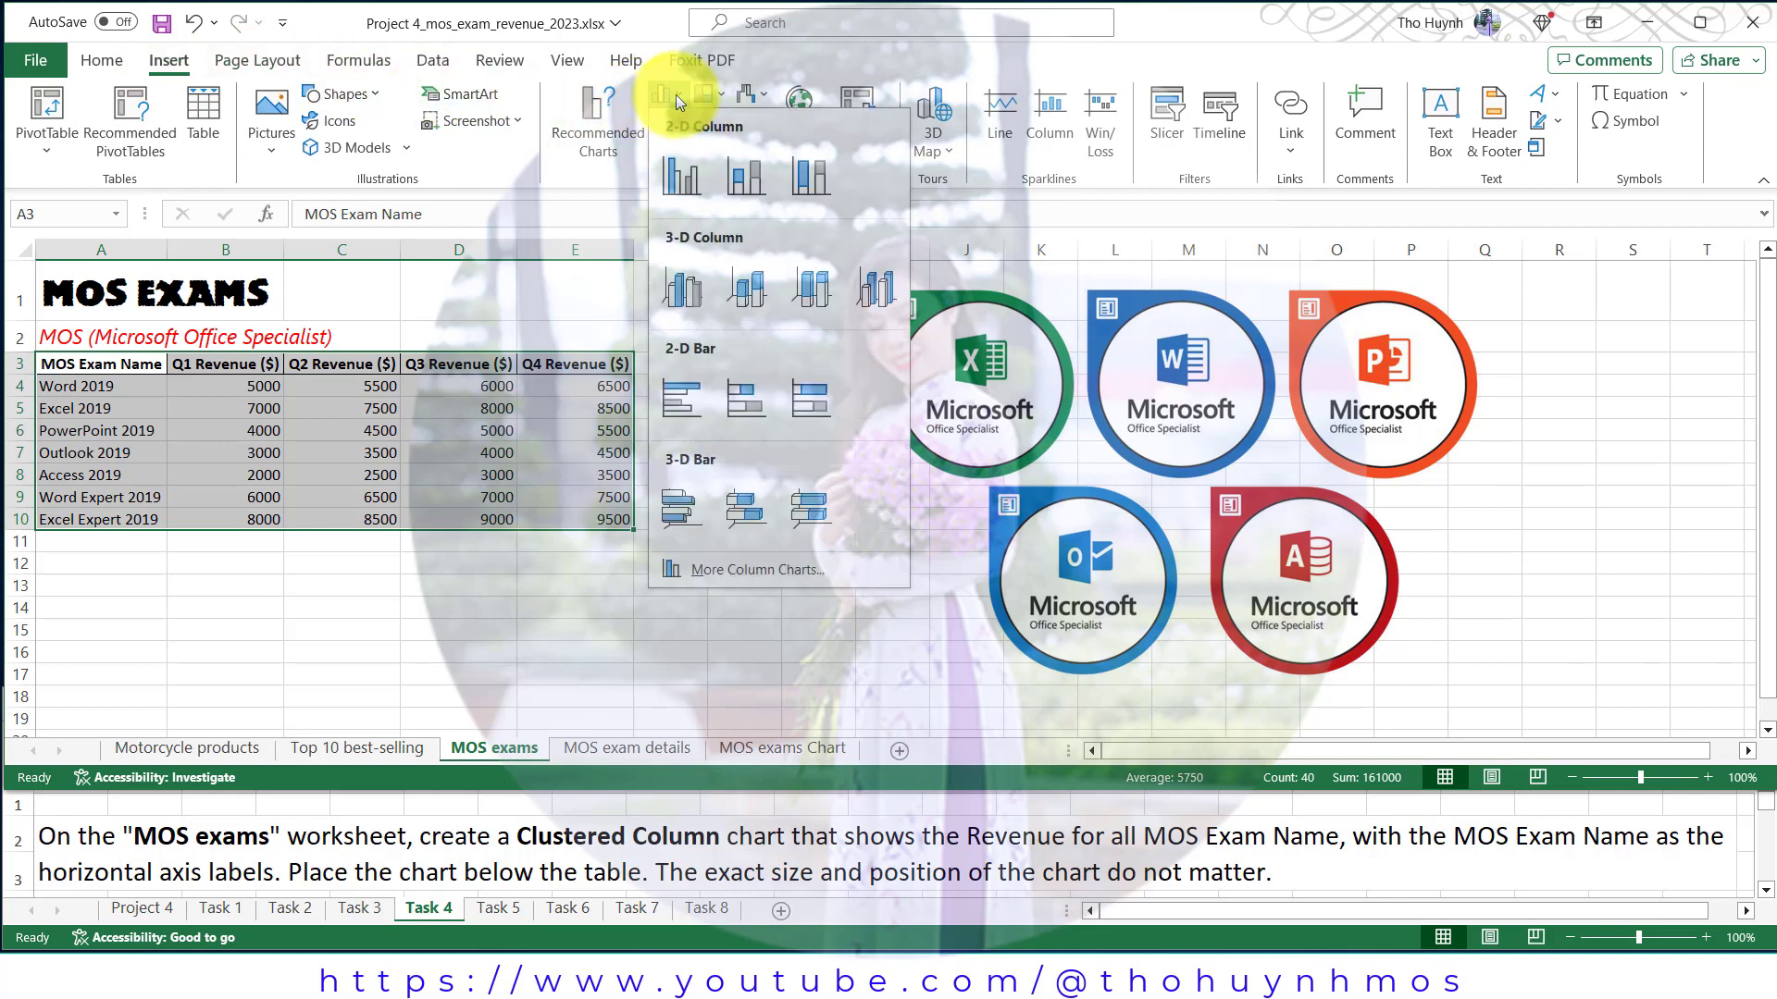
click(687, 188)
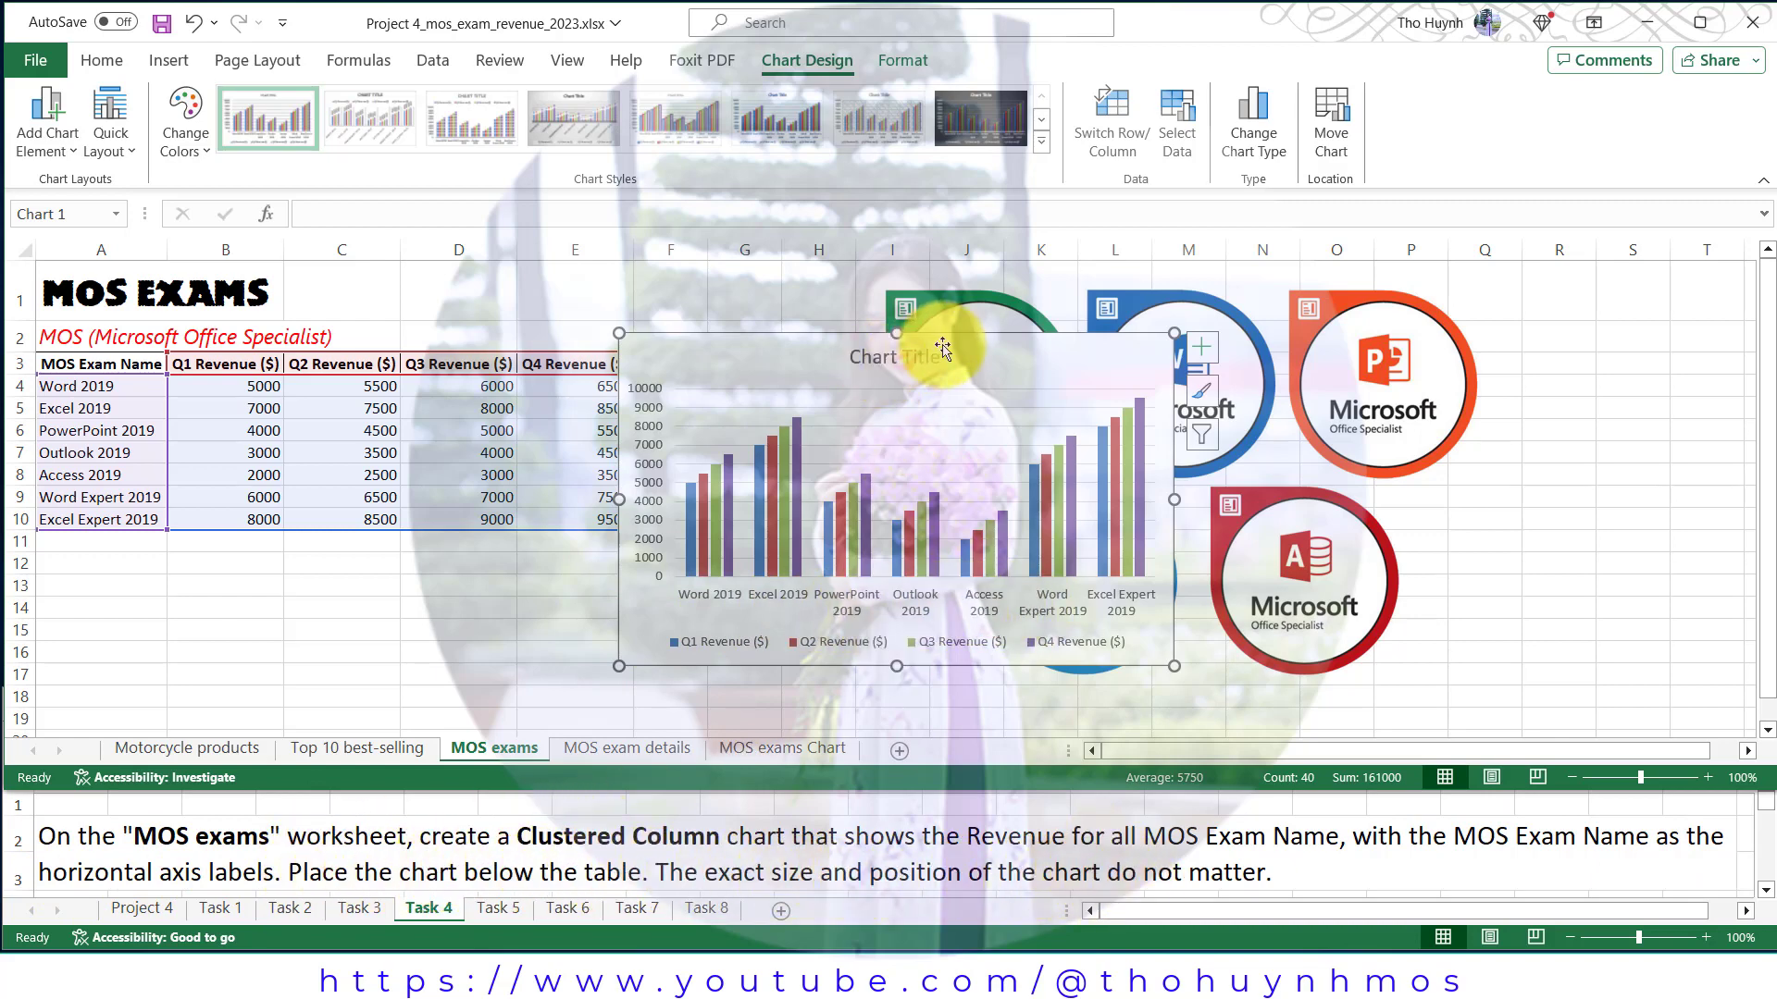
drag(935, 349, 353, 565)
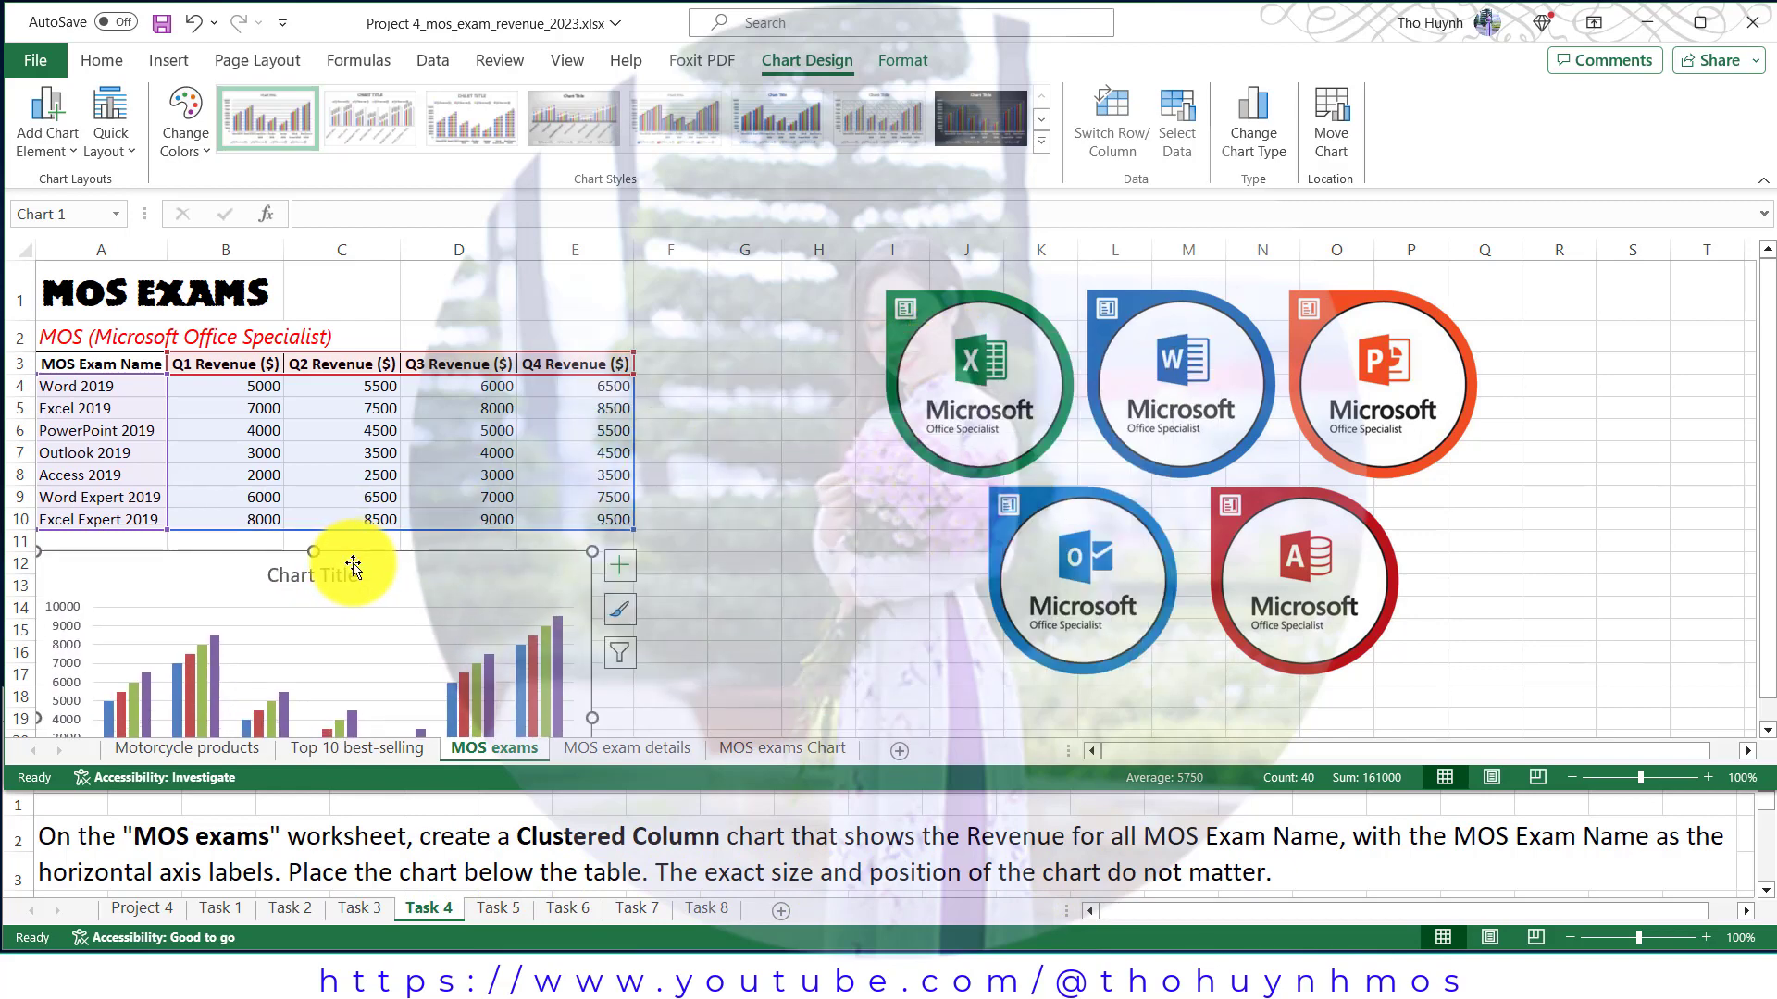
click(509, 914)
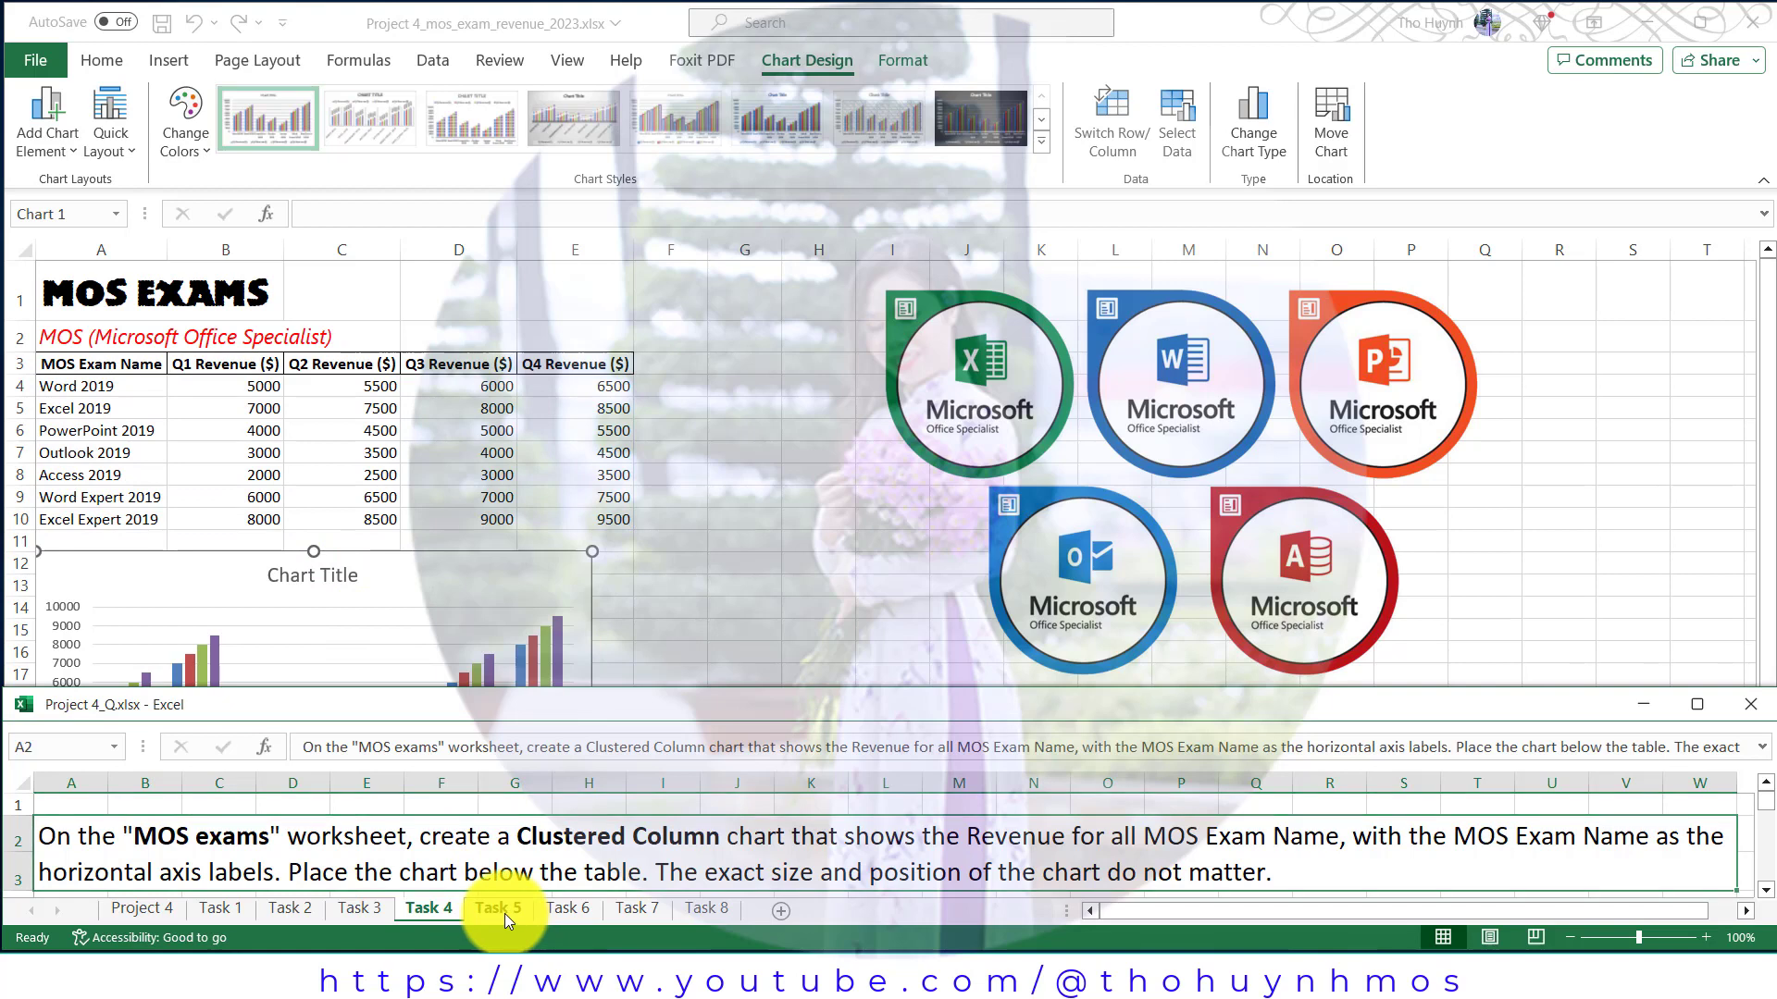
Step: On Motorcycle products, enter =LEFT(A4,2) in H4 and fill it down to H8
click(505, 914)
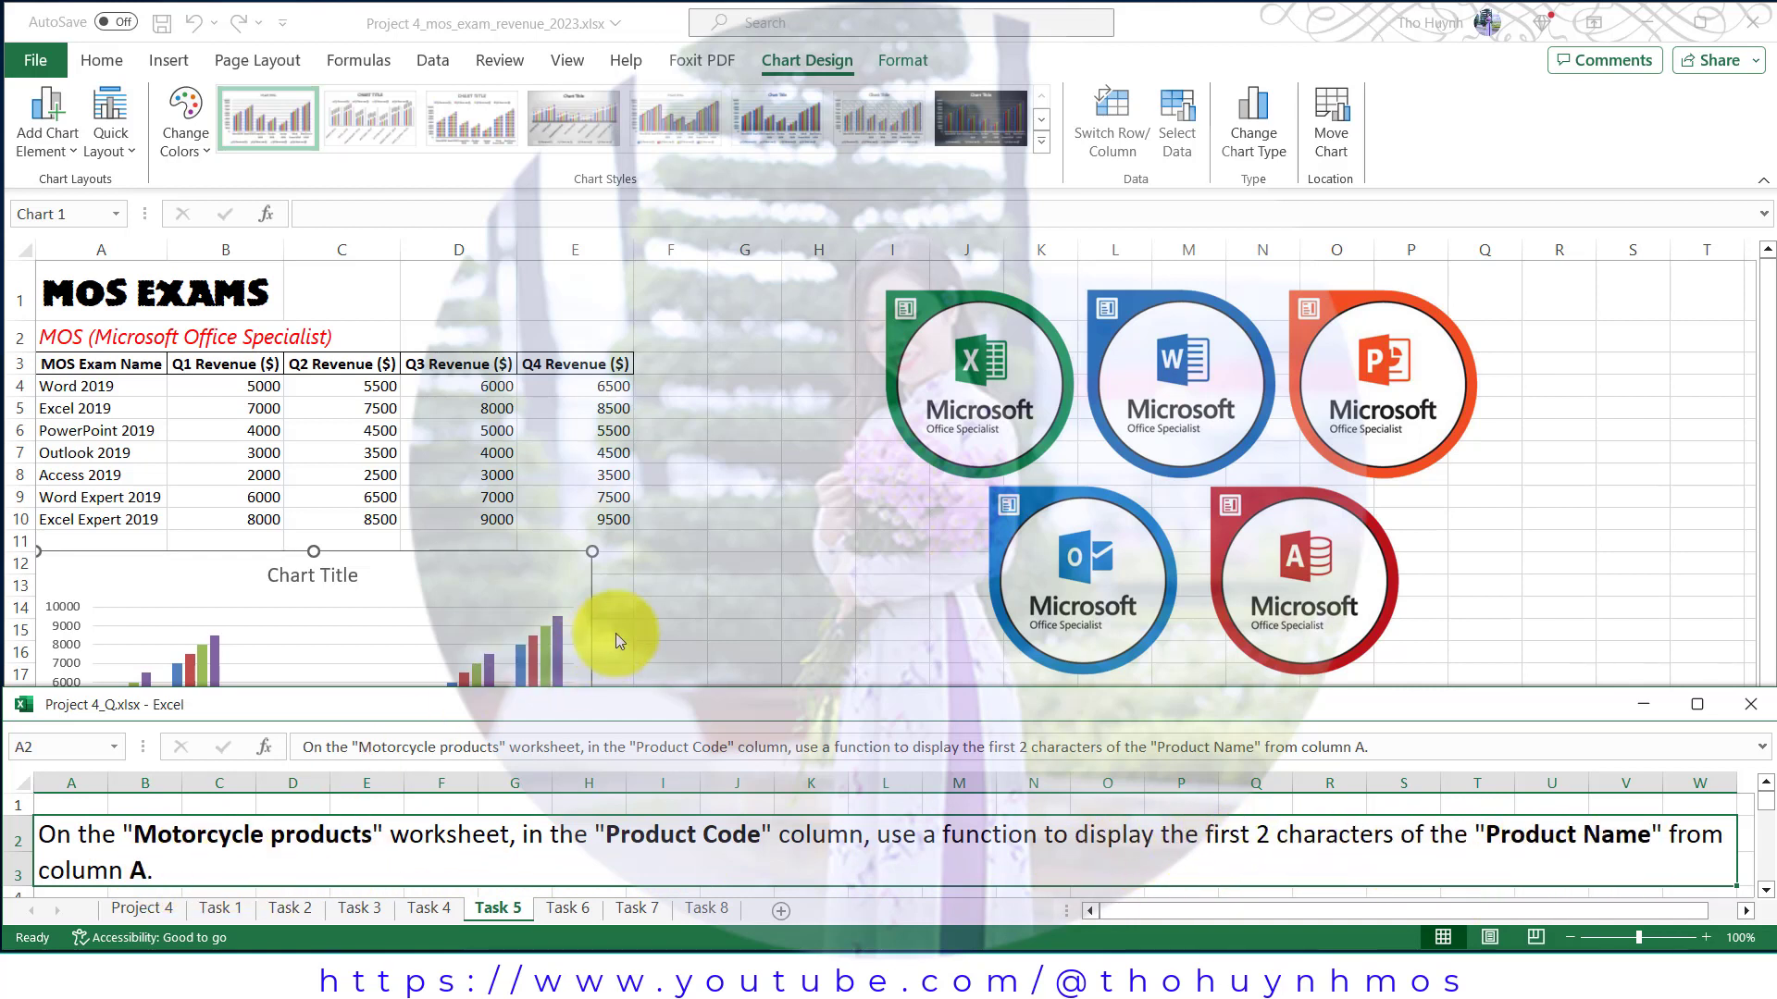
click(683, 612)
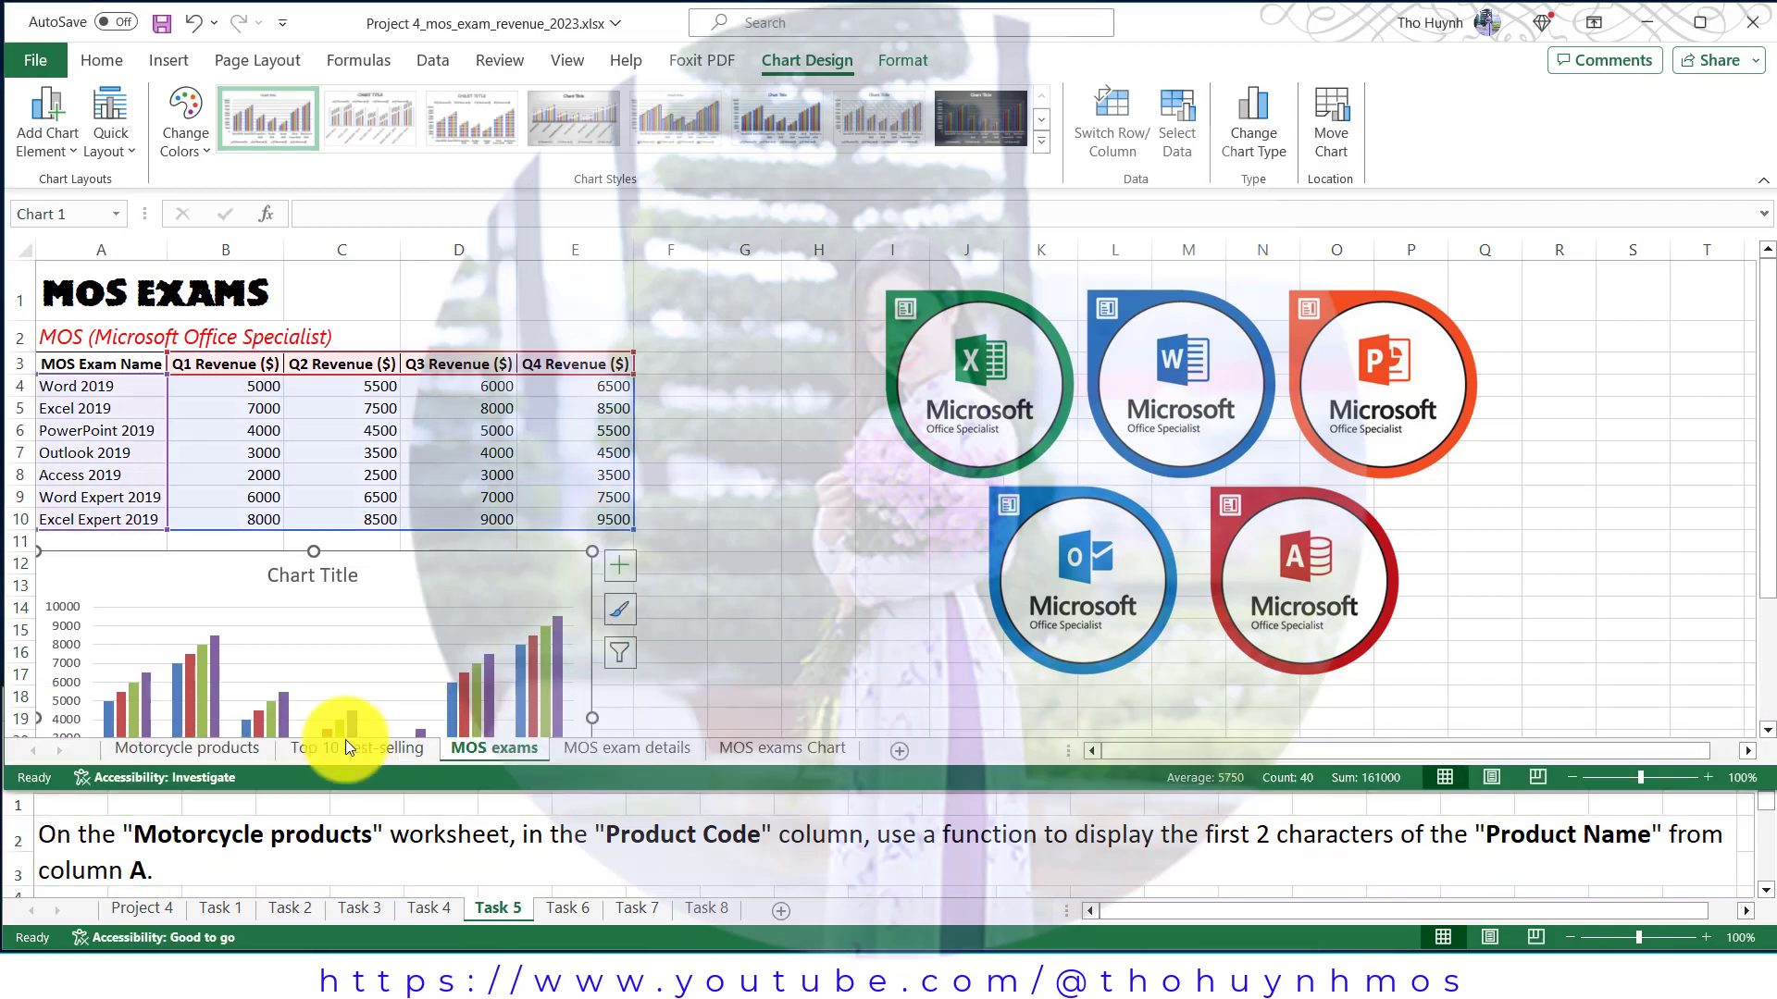
click(217, 748)
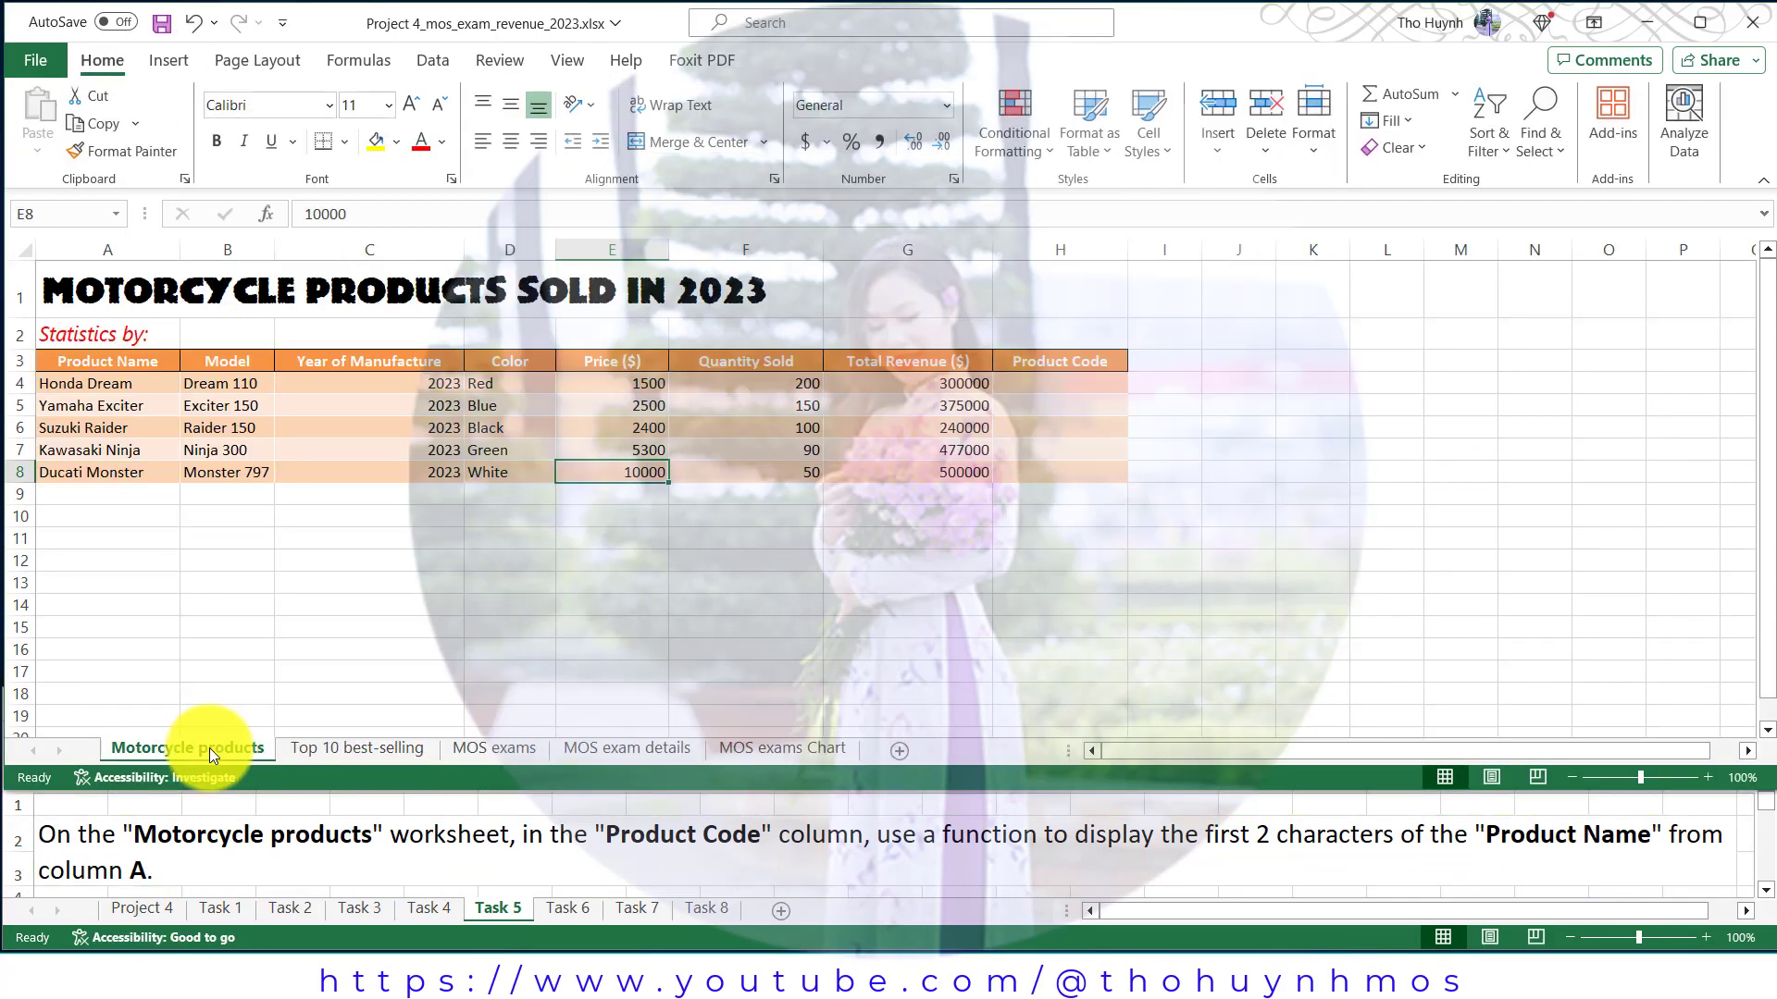
click(1049, 386)
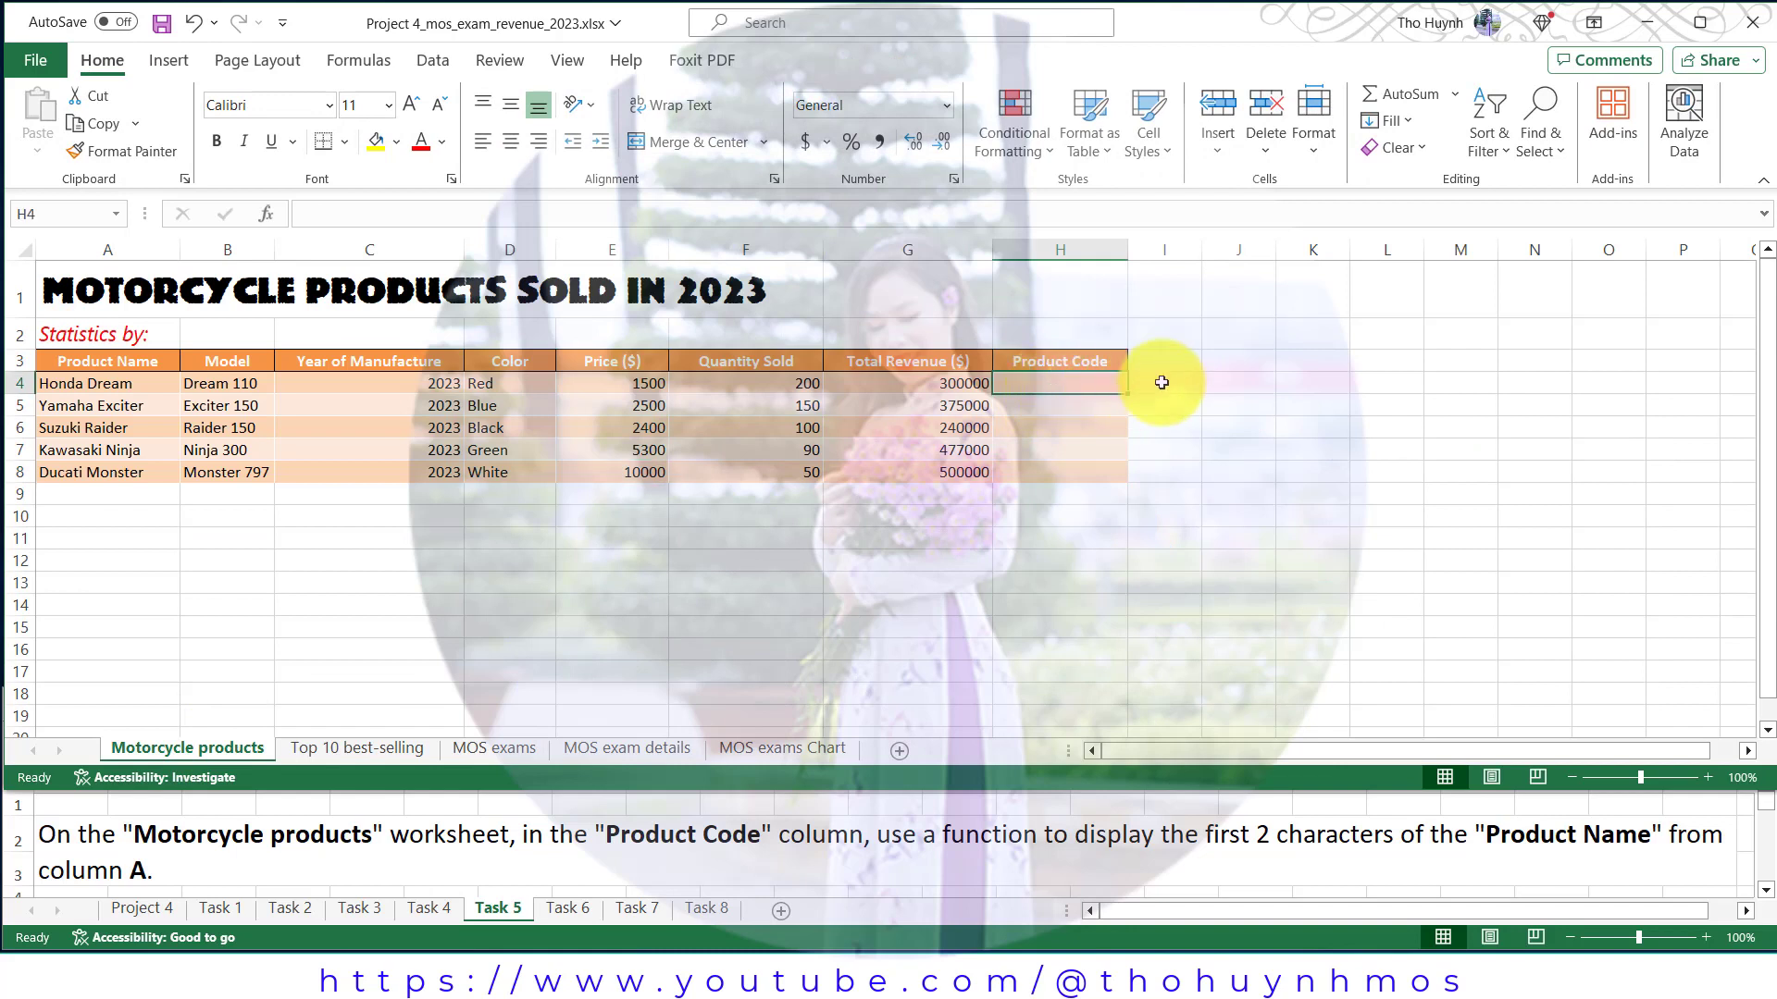
text(=l)
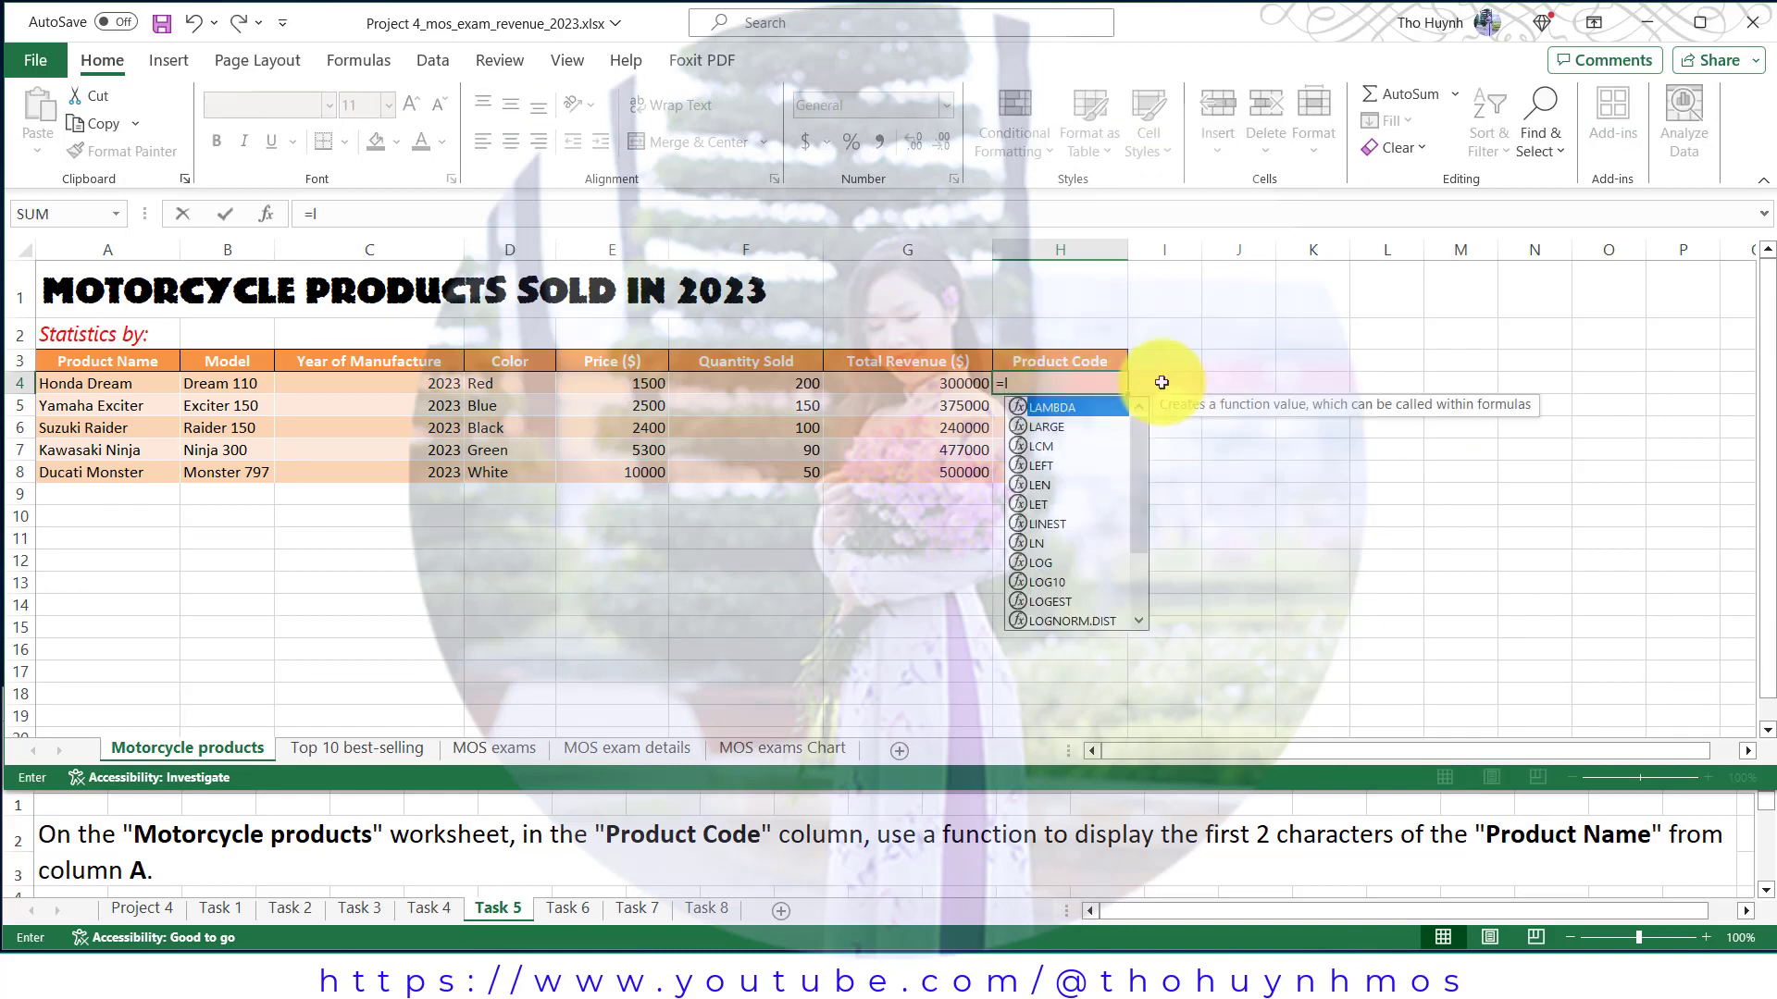
text(eft)
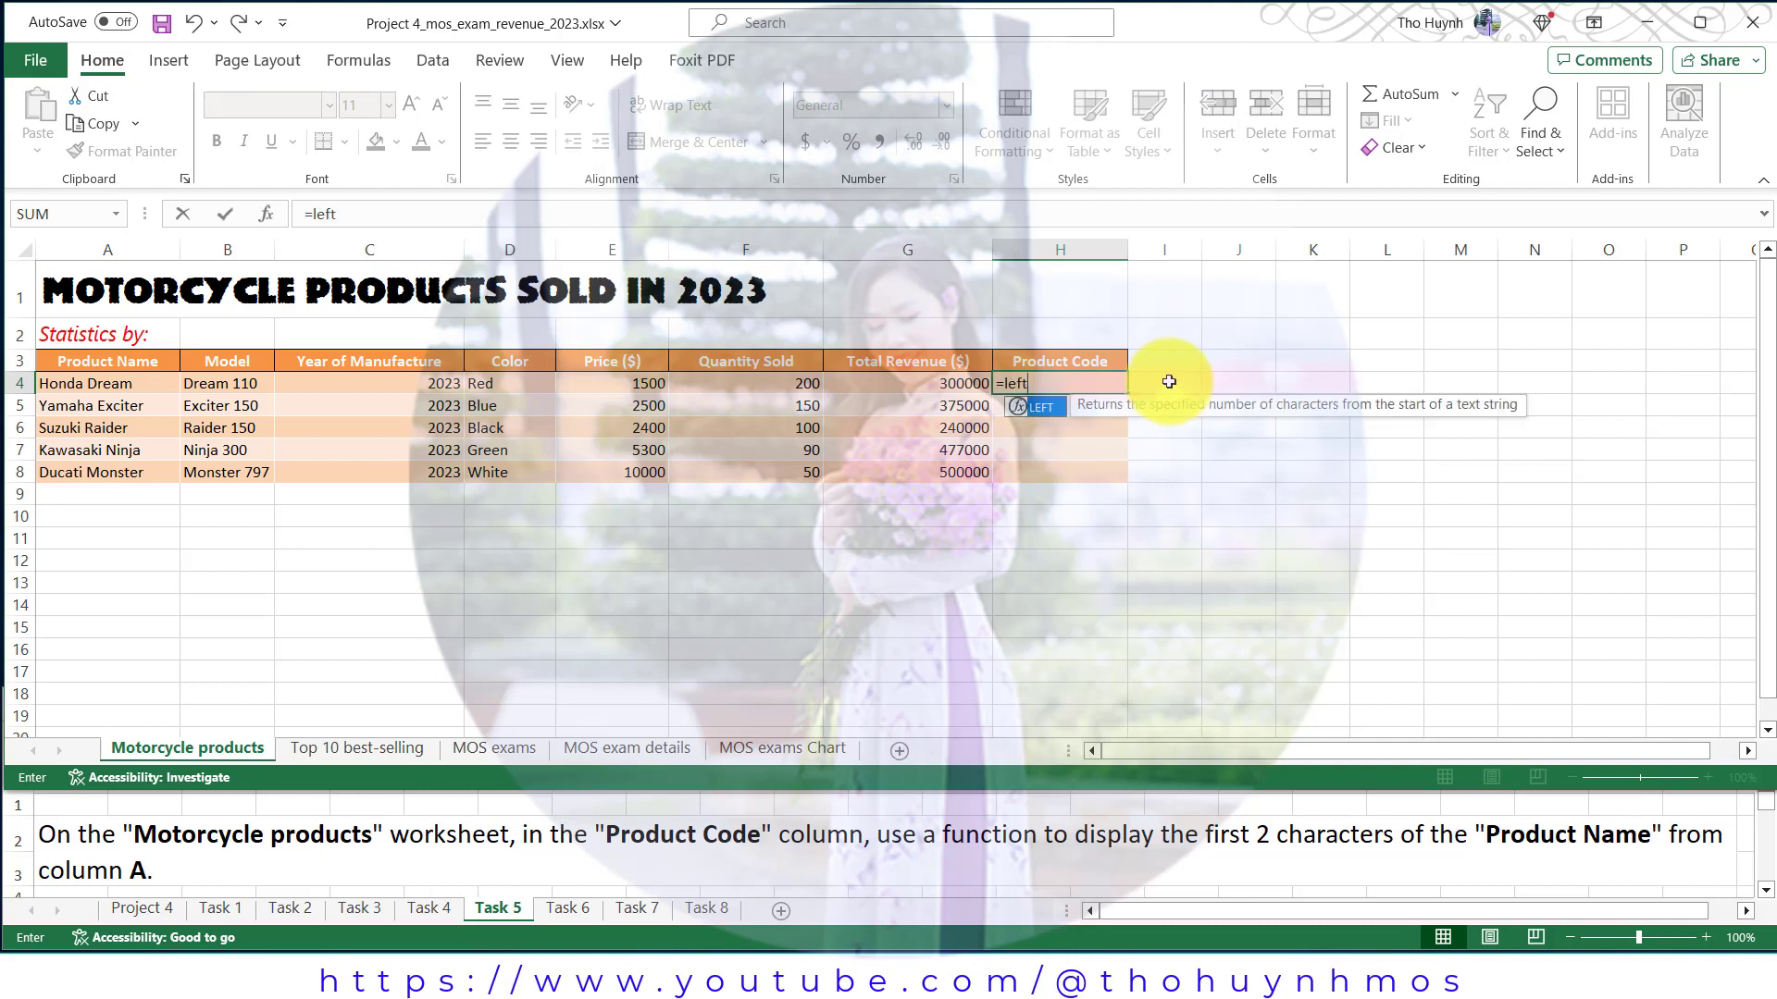
text(()
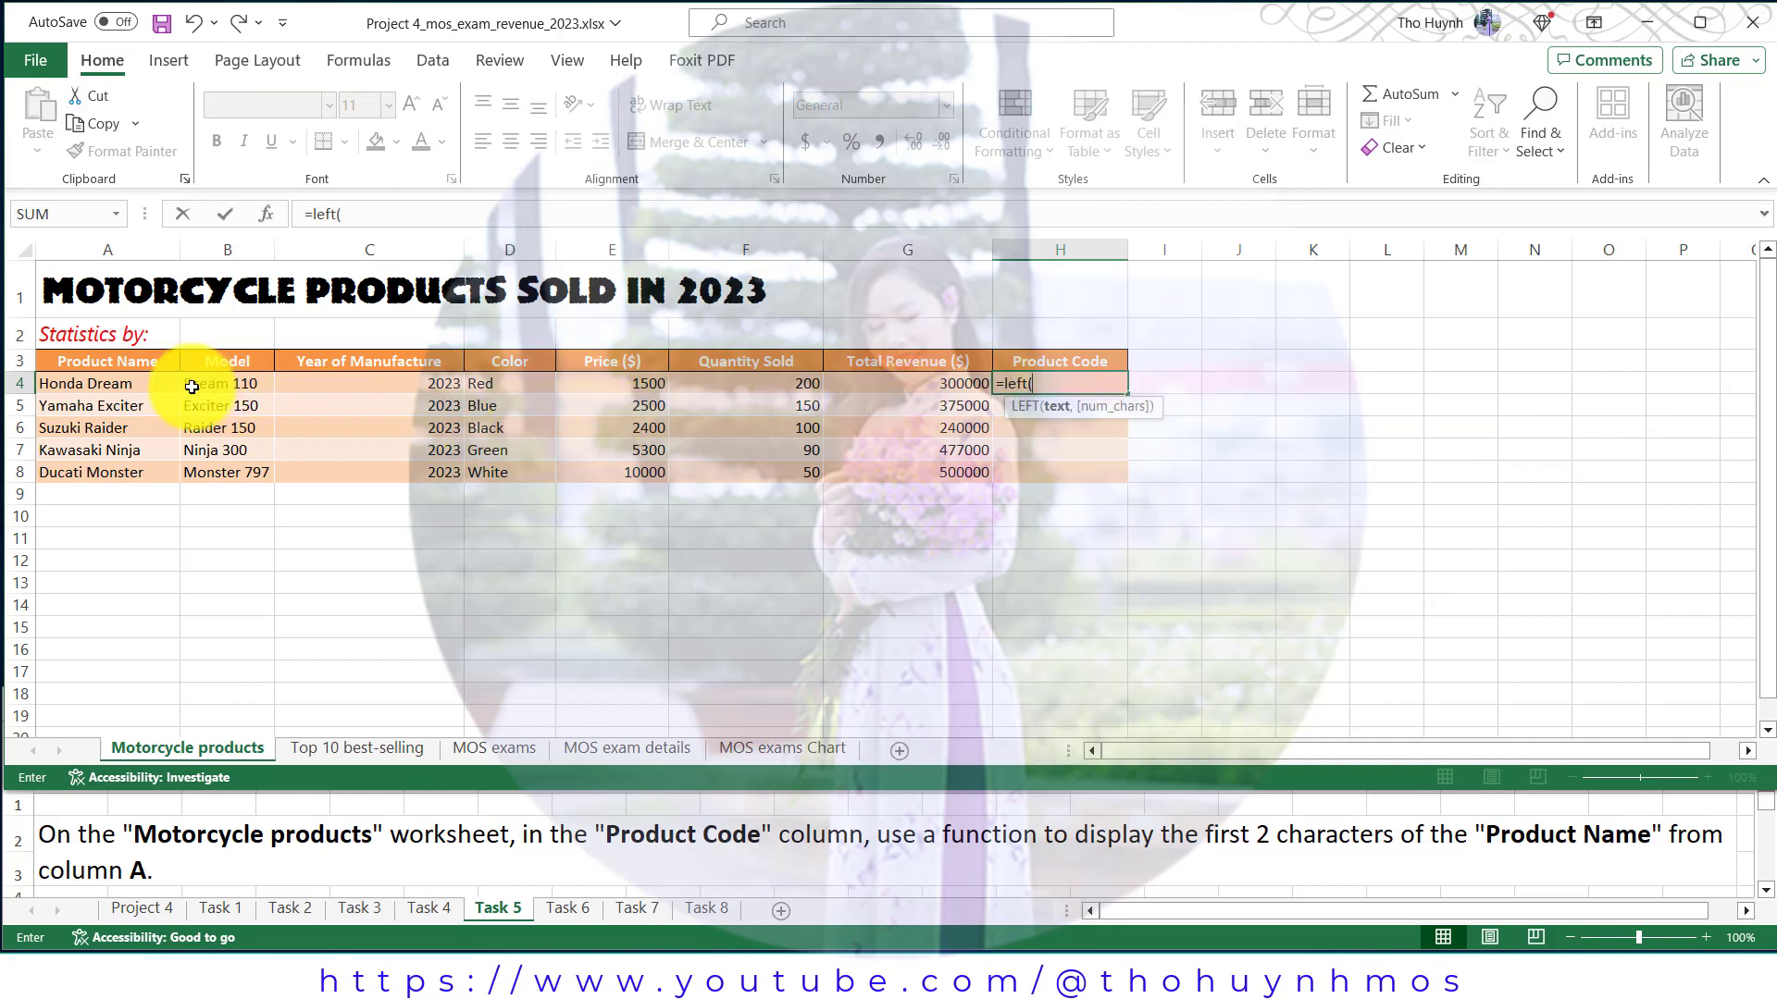
click(140, 383)
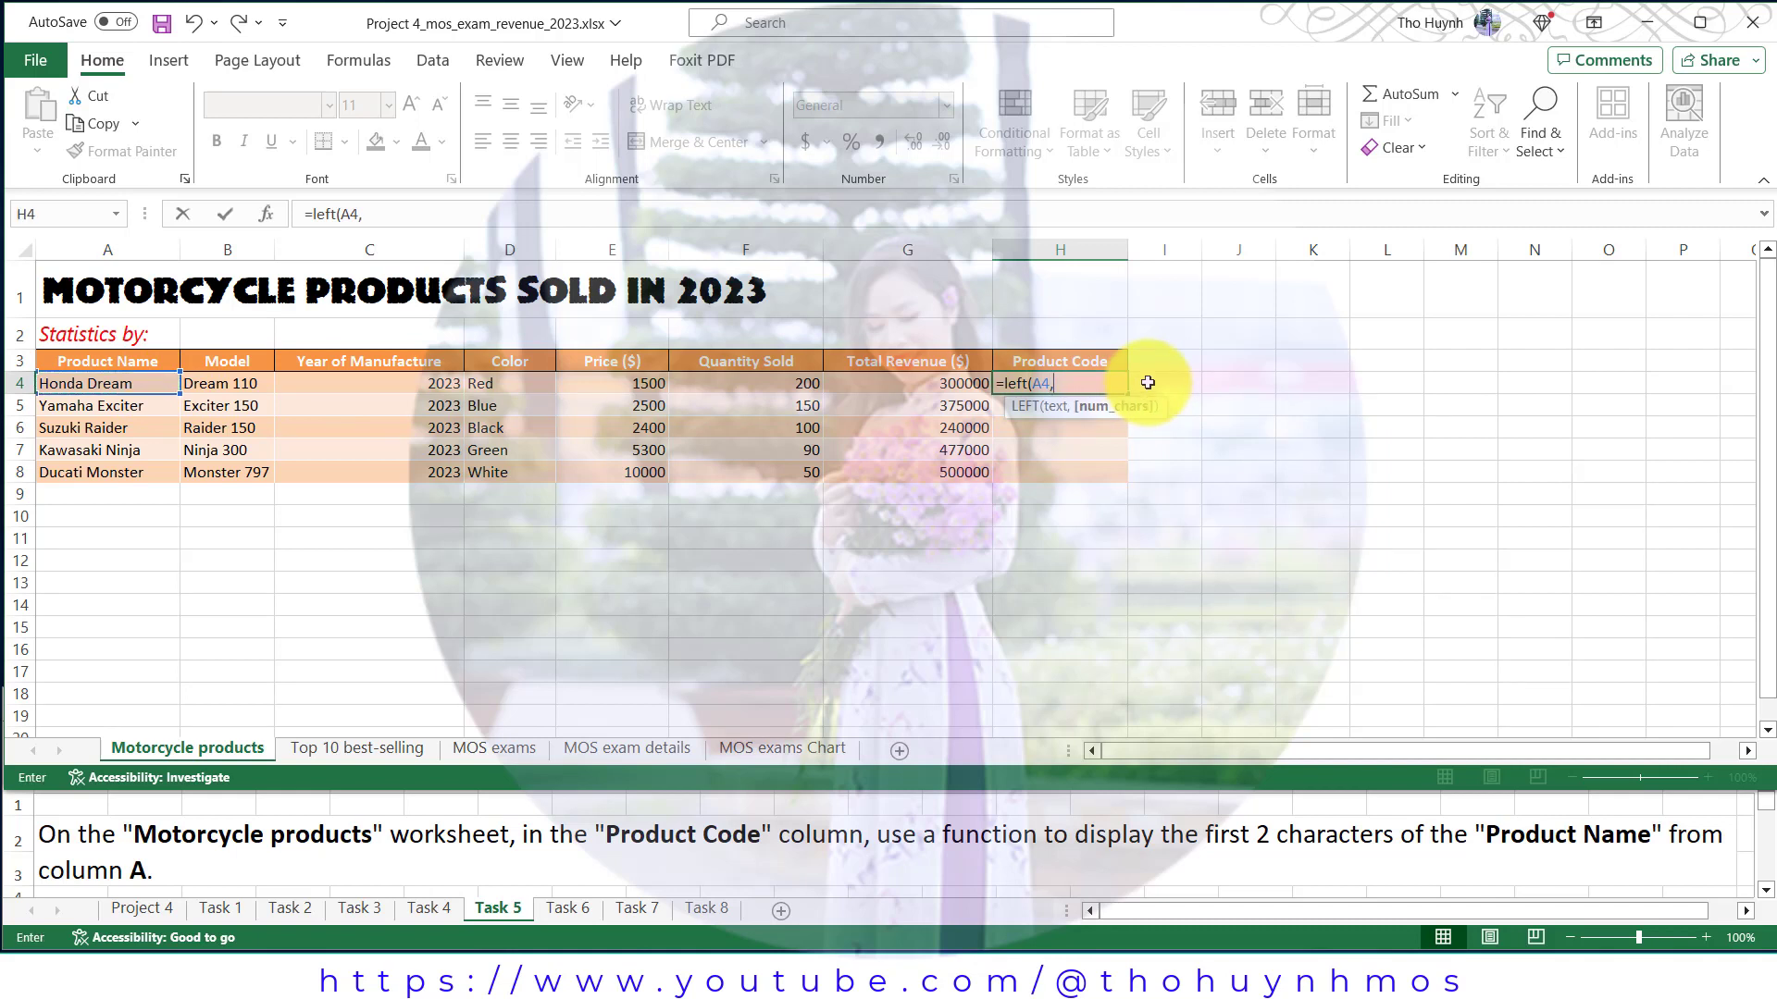
text())
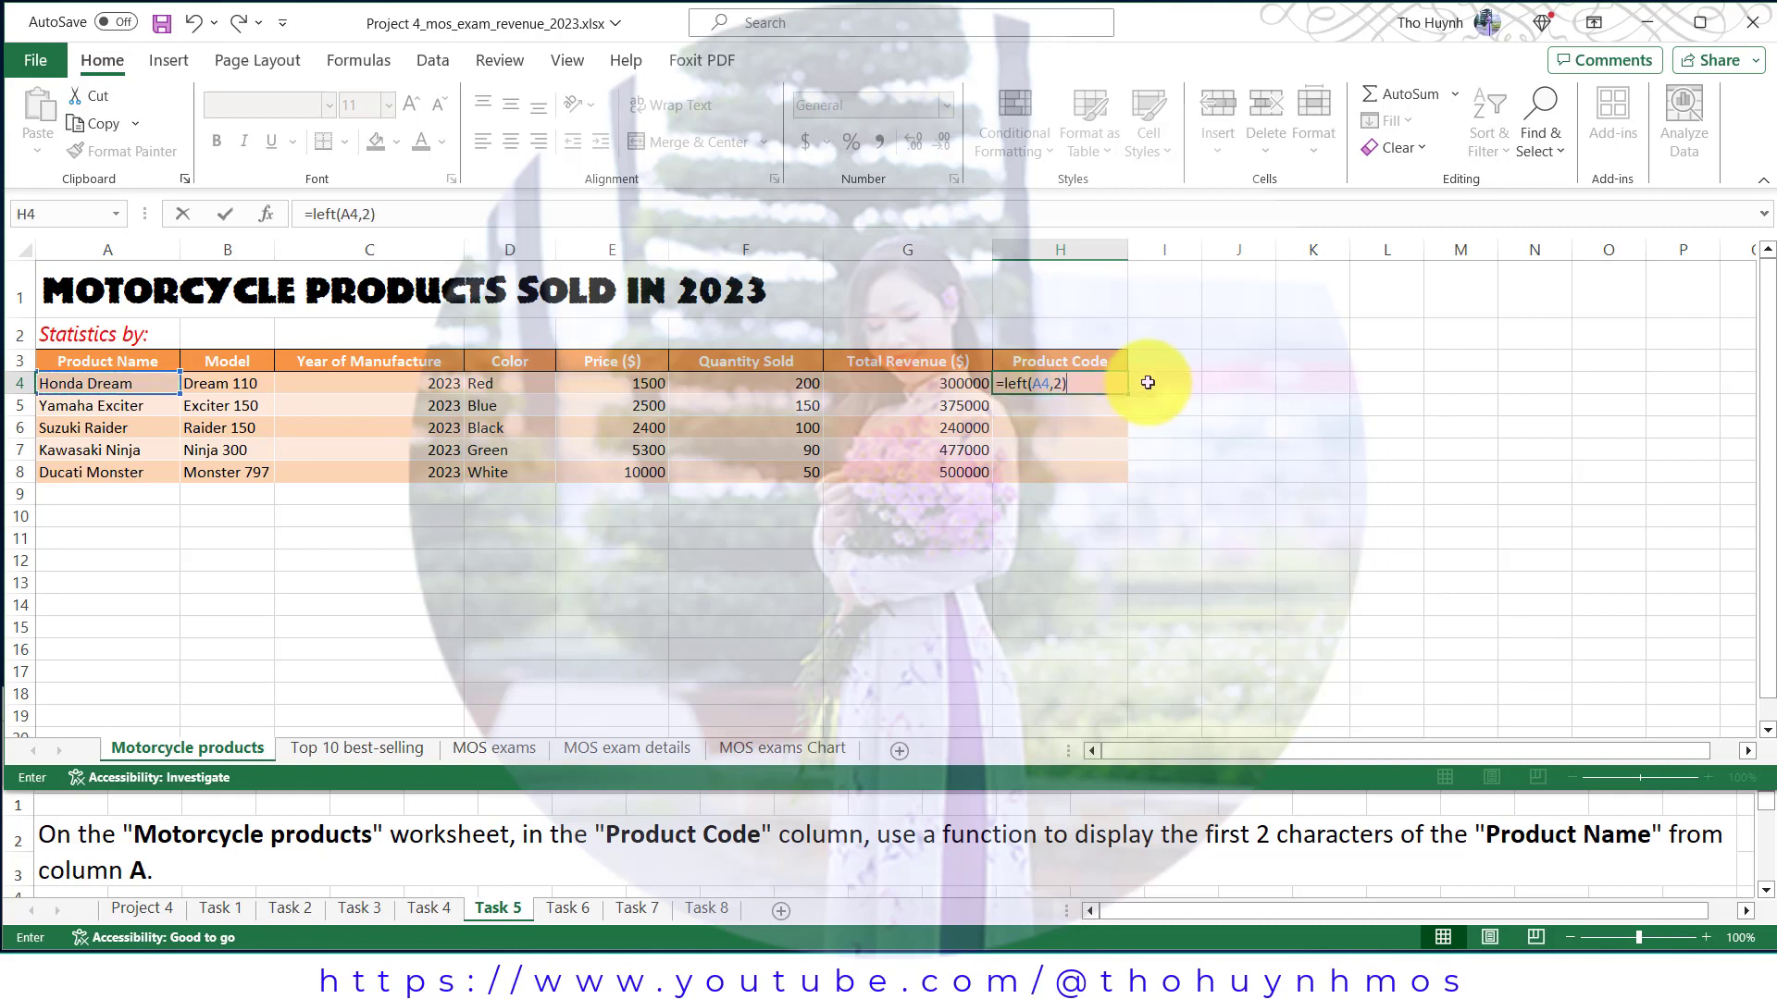
key(ctrl+Return)
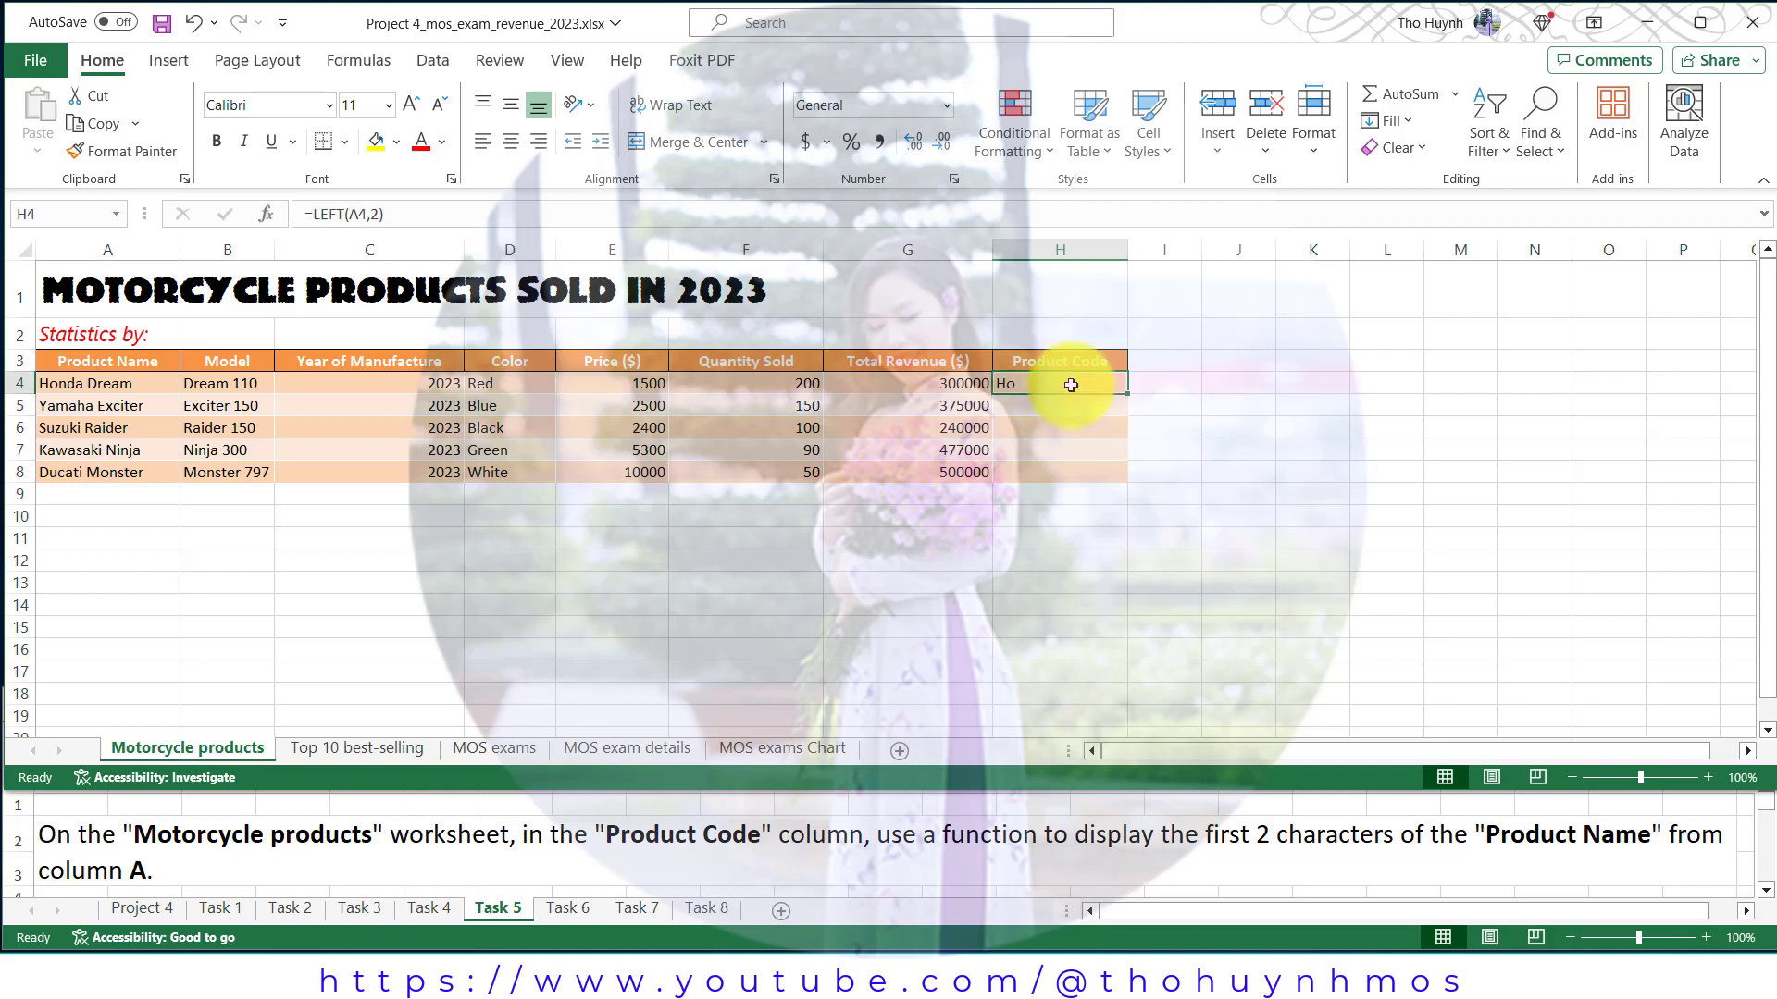
drag(1129, 396, 1130, 477)
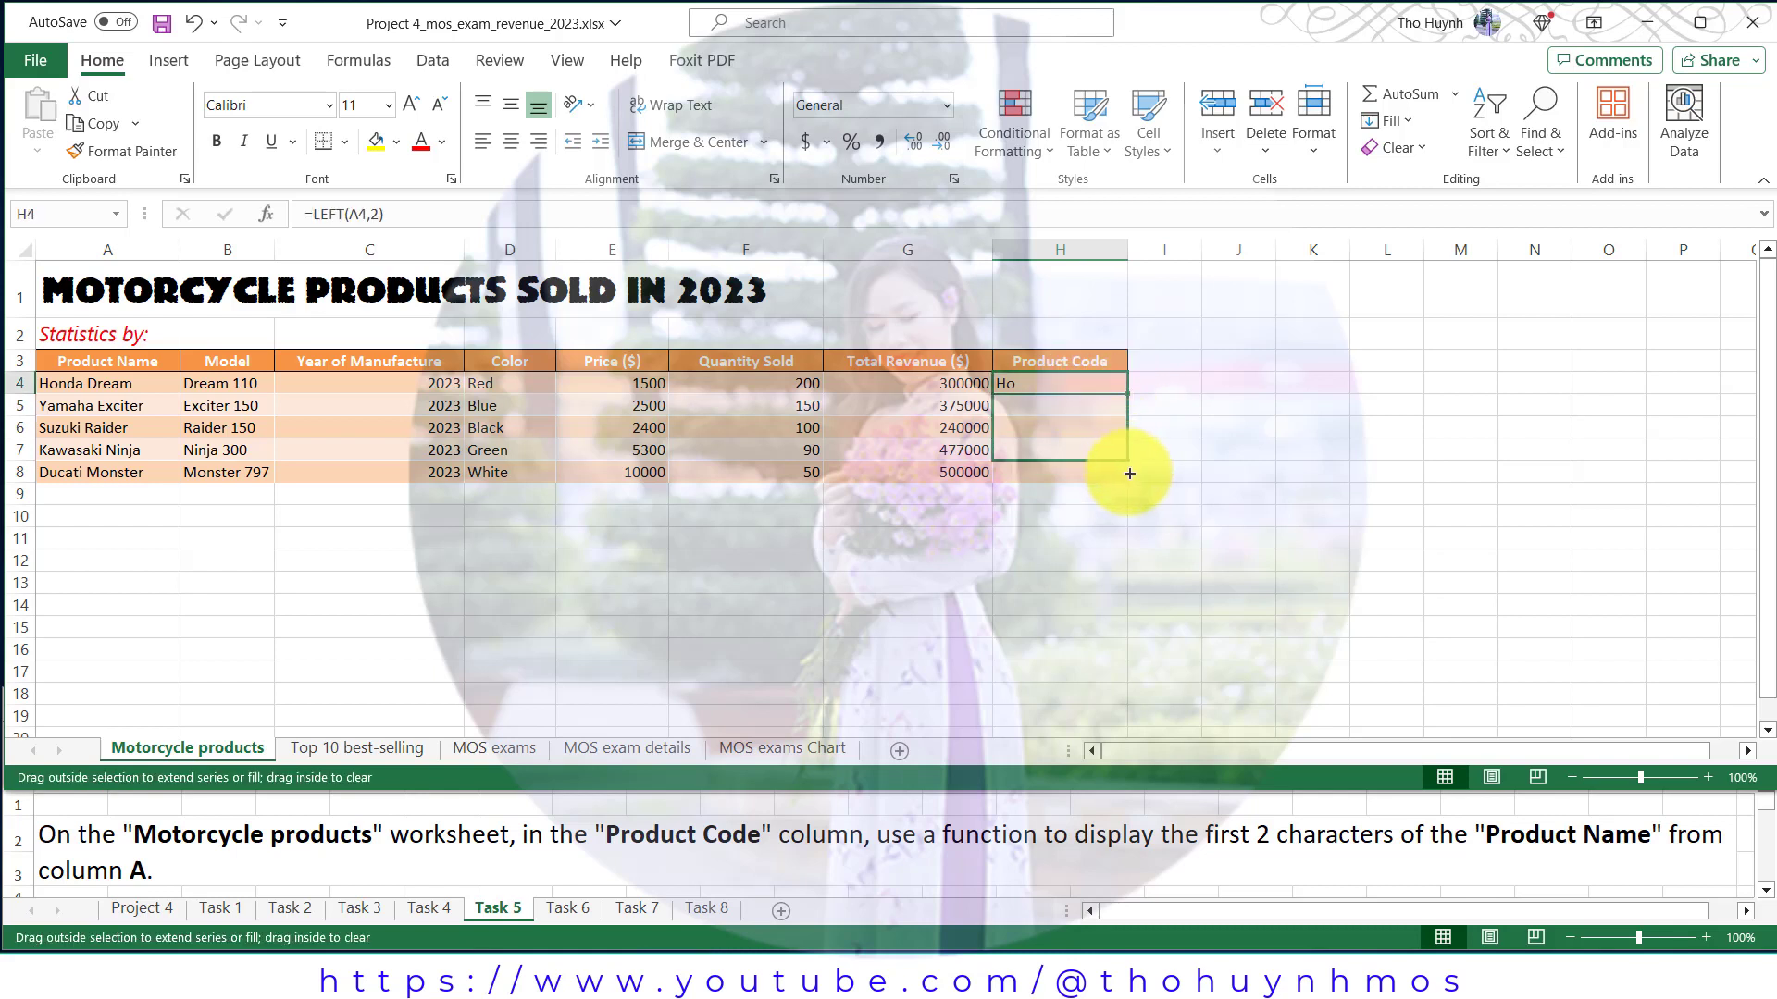
click(1110, 518)
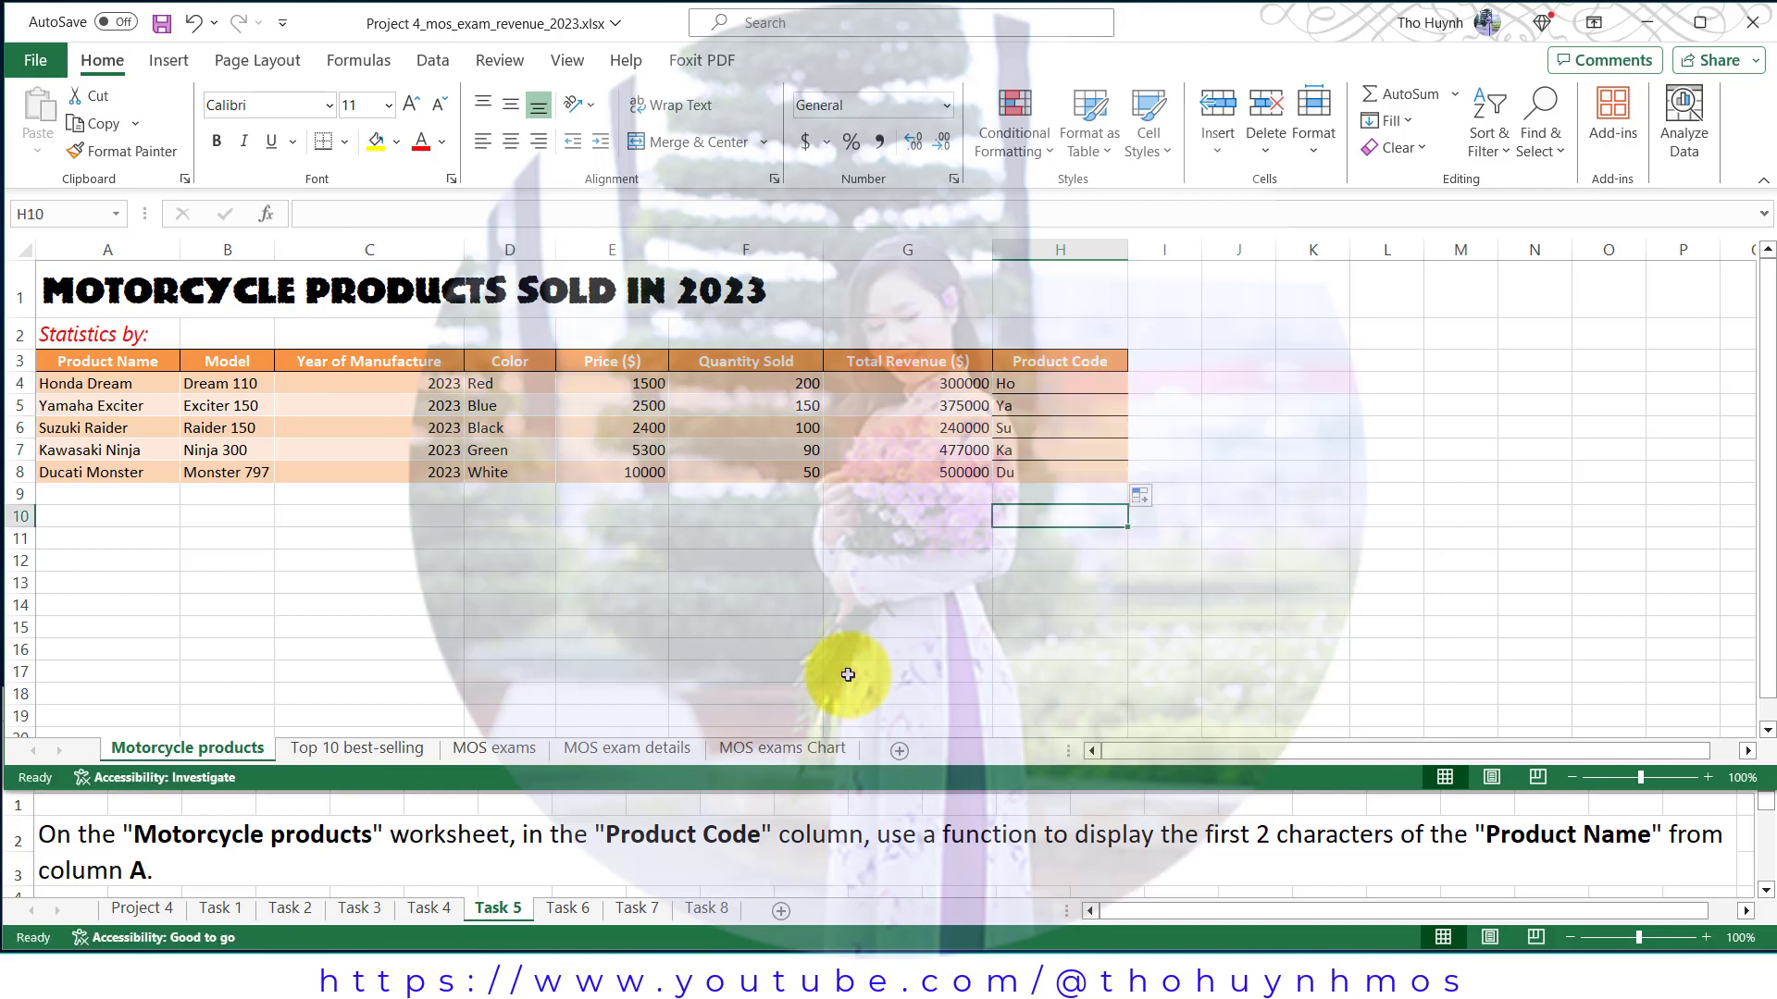
Step: Check the Task 6 instruction and switch to the MOS exam details sheet
click(568, 907)
click(571, 910)
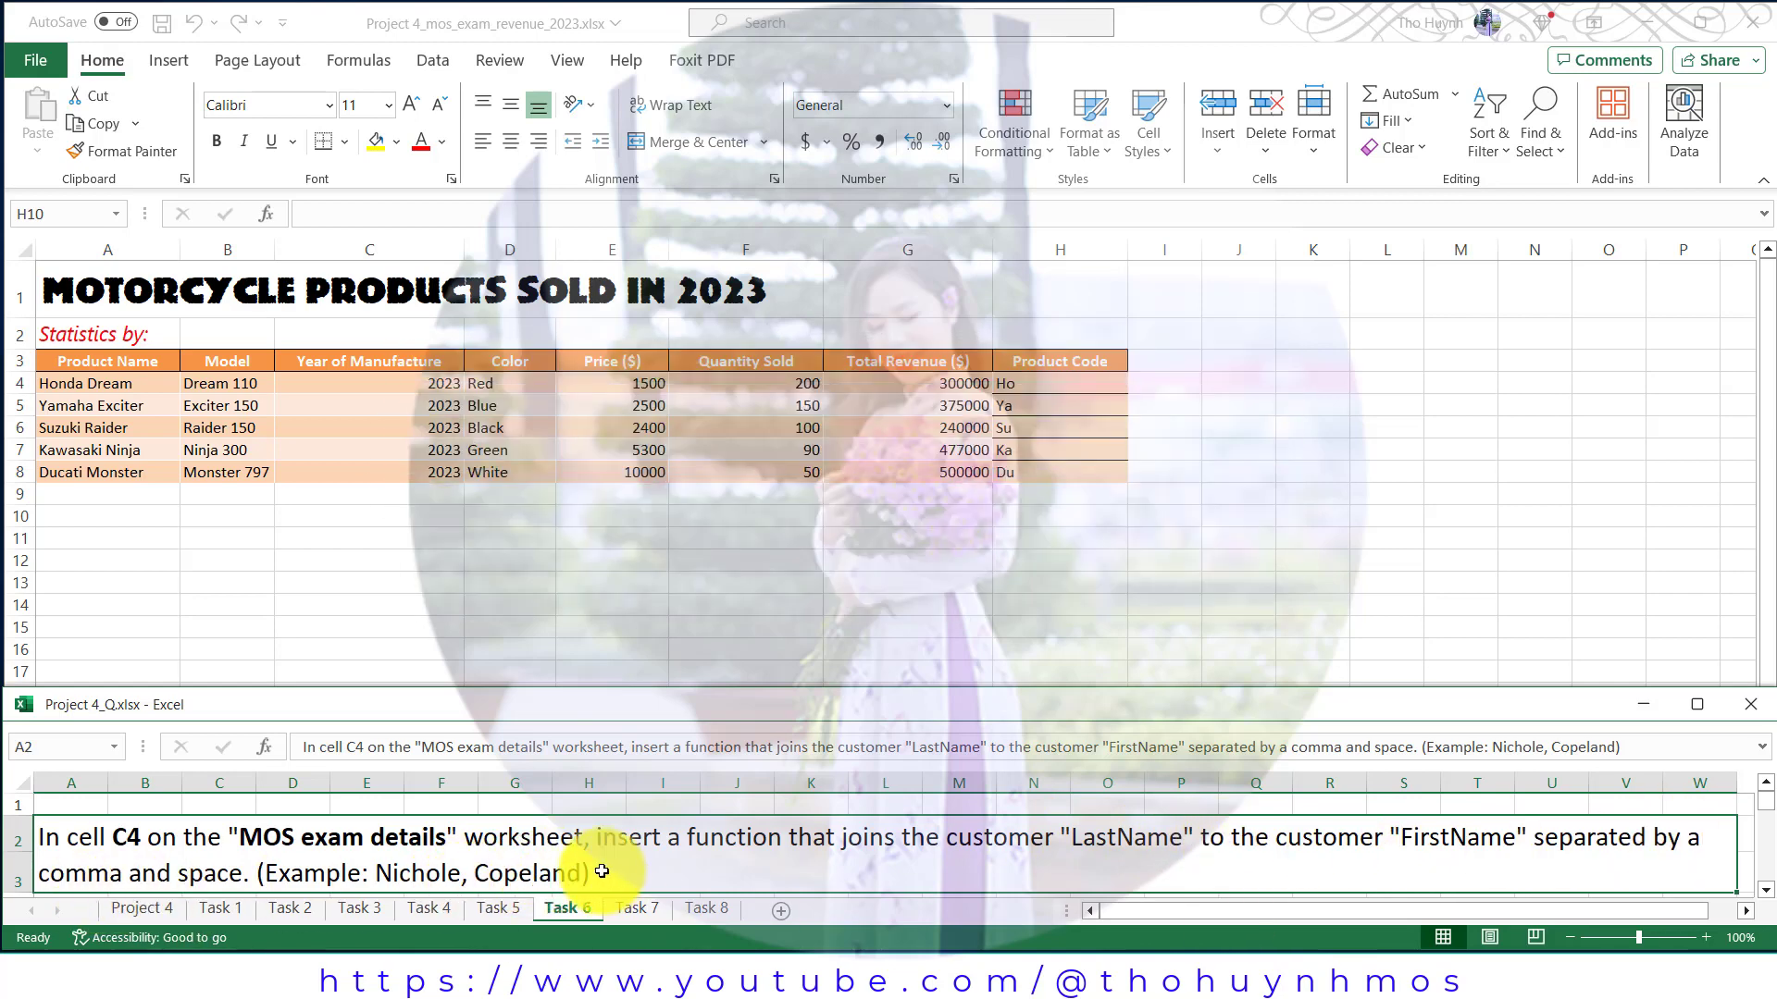
click(547, 598)
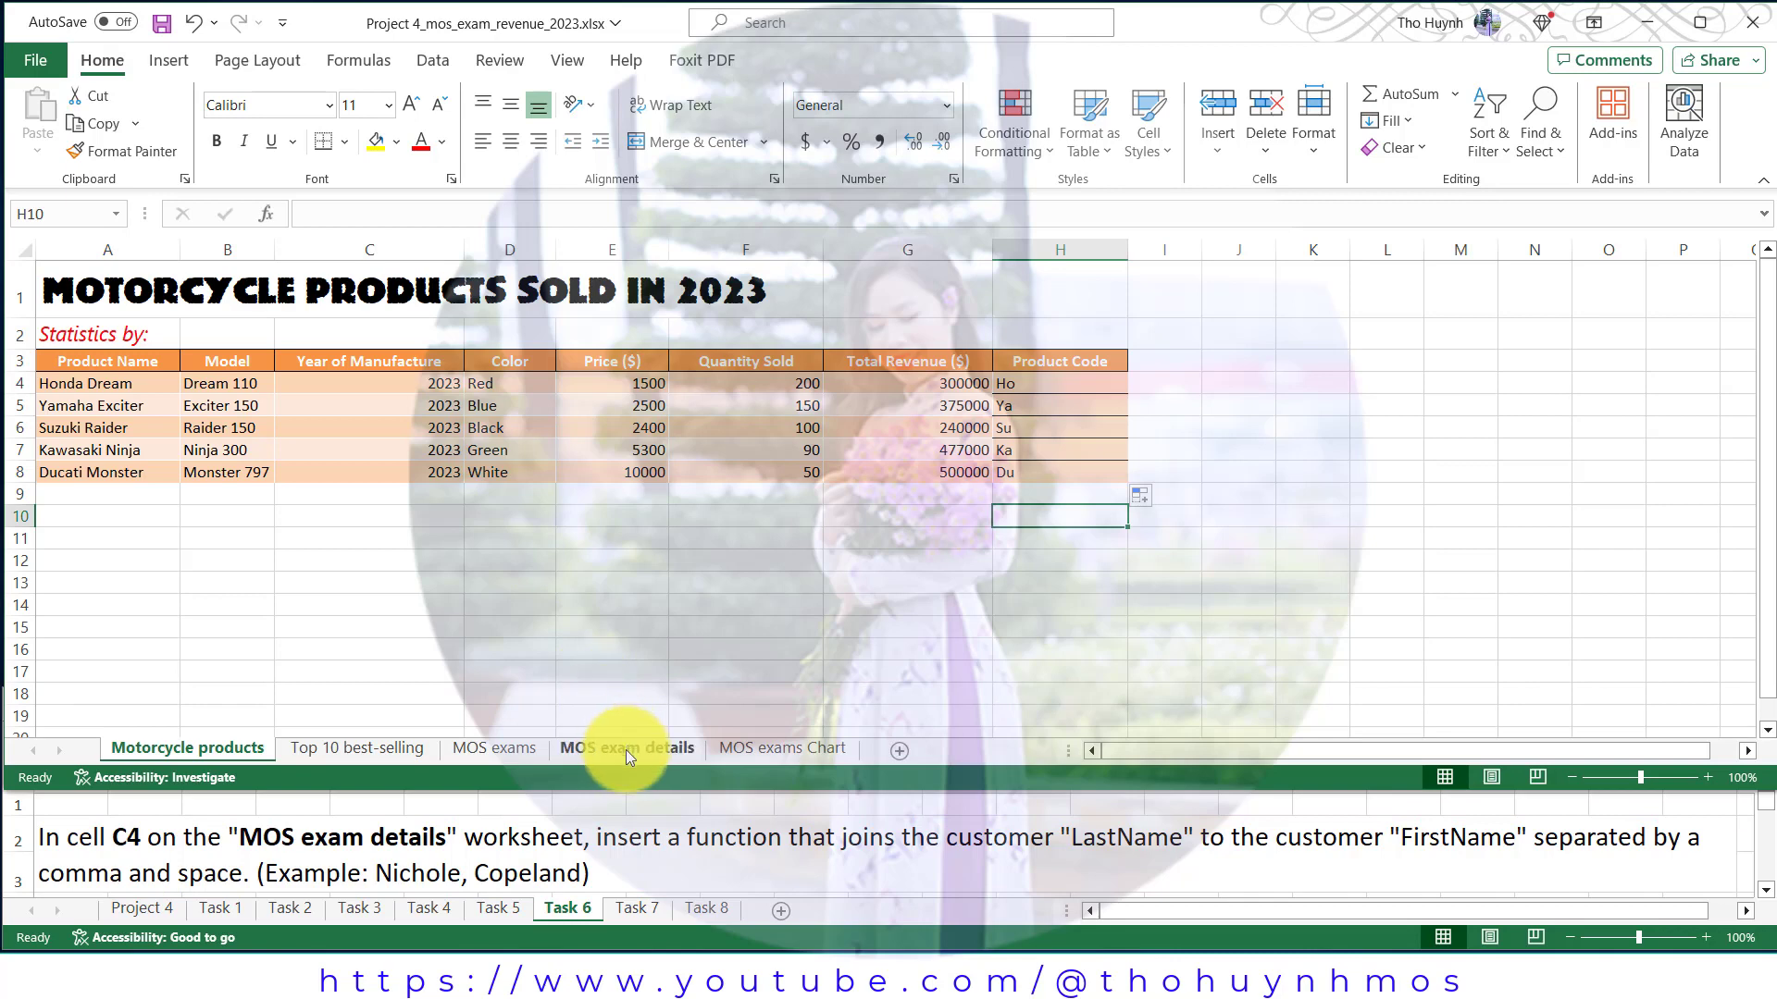
click(626, 749)
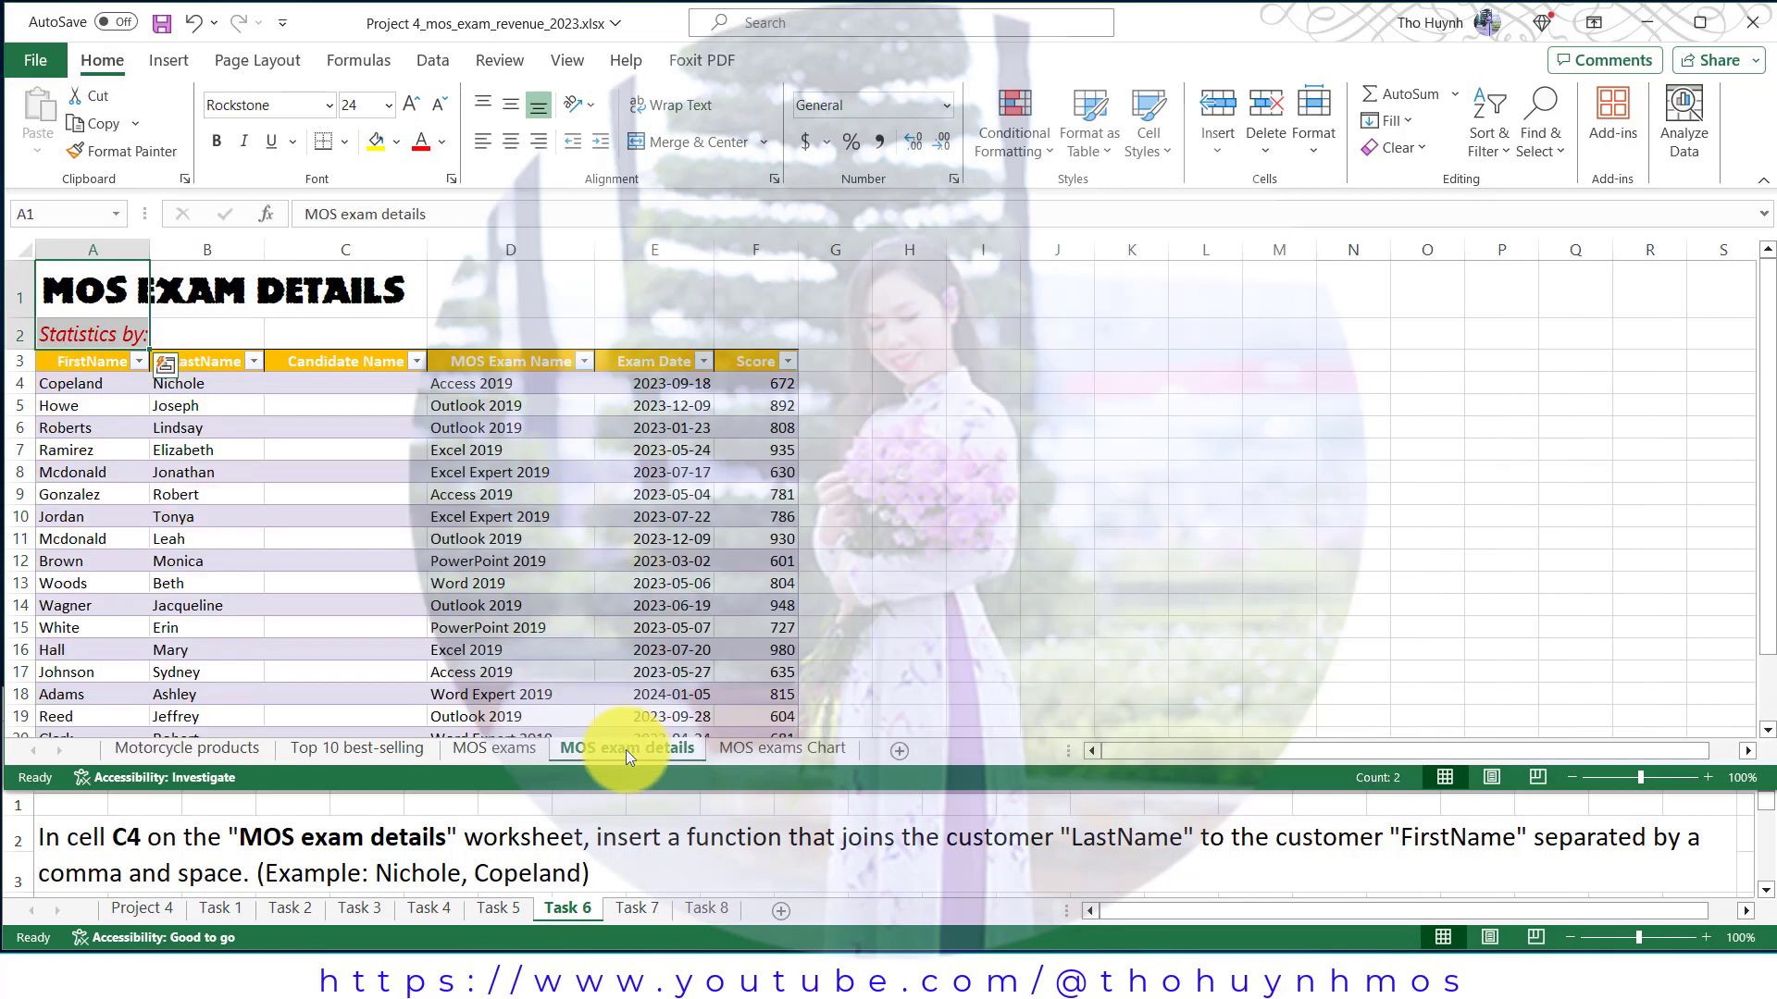
Step: Enter a CONCATENATE formula in C4 joining LastName, comma-space, FirstName so the column fills
click(345, 383)
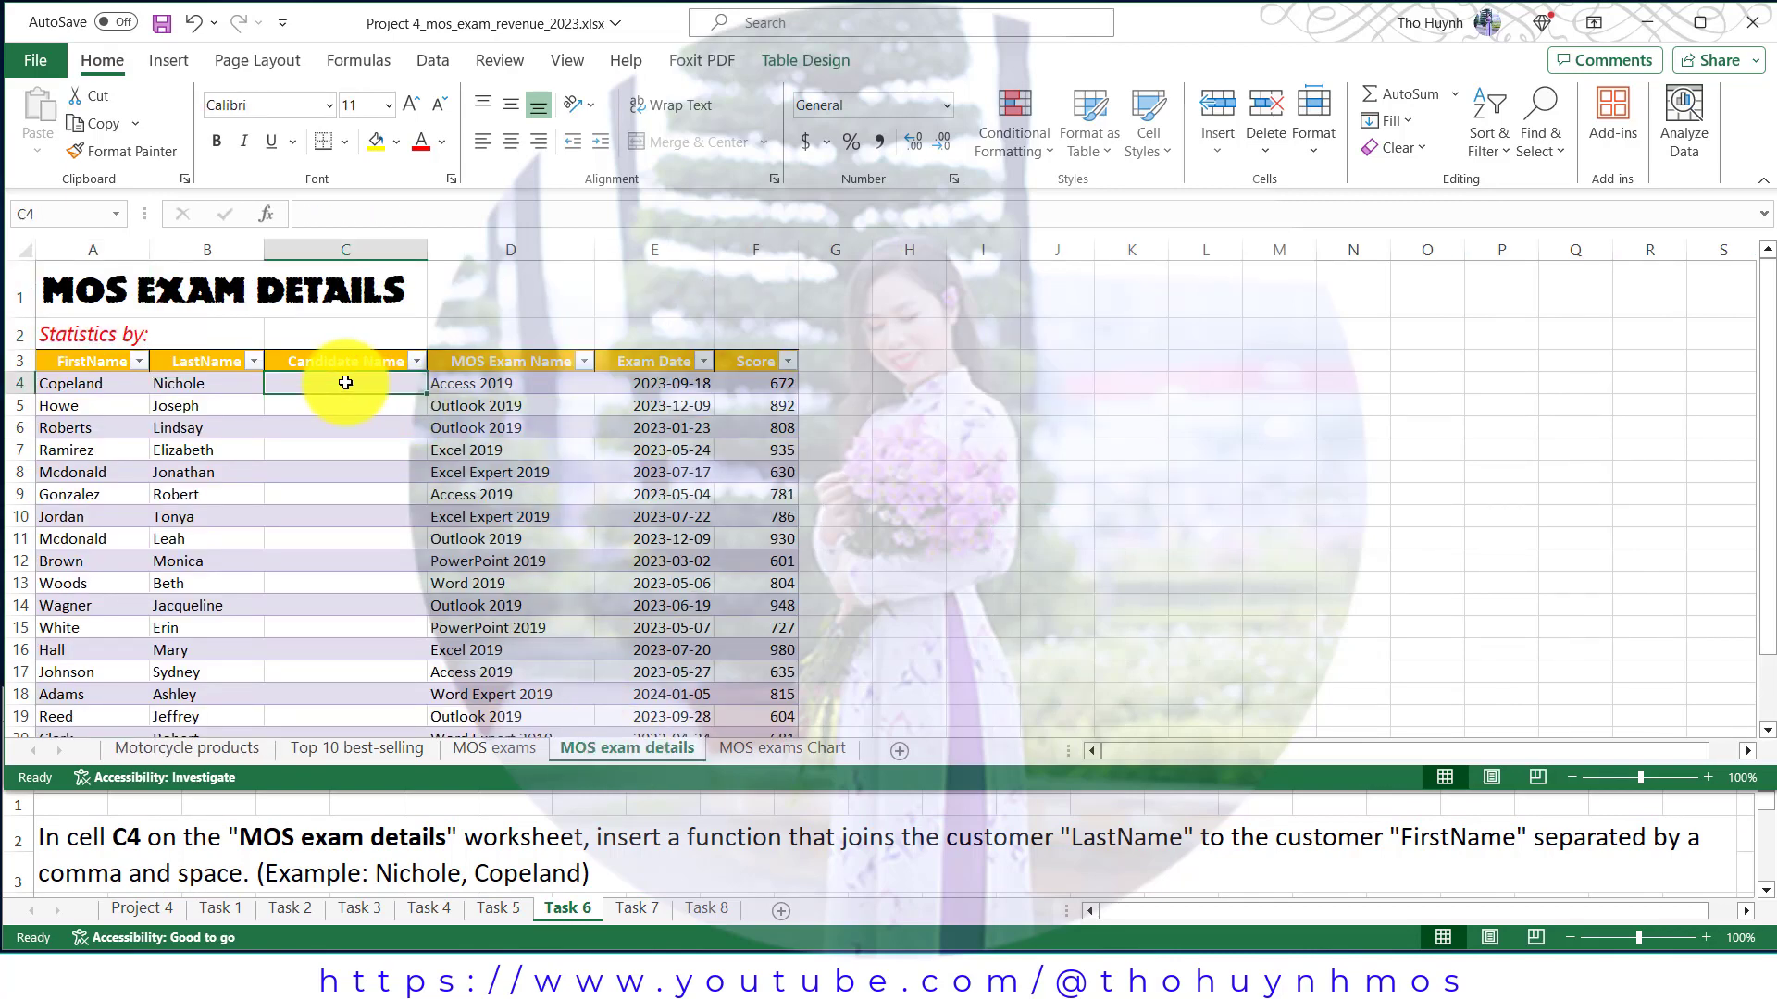
text(=c)
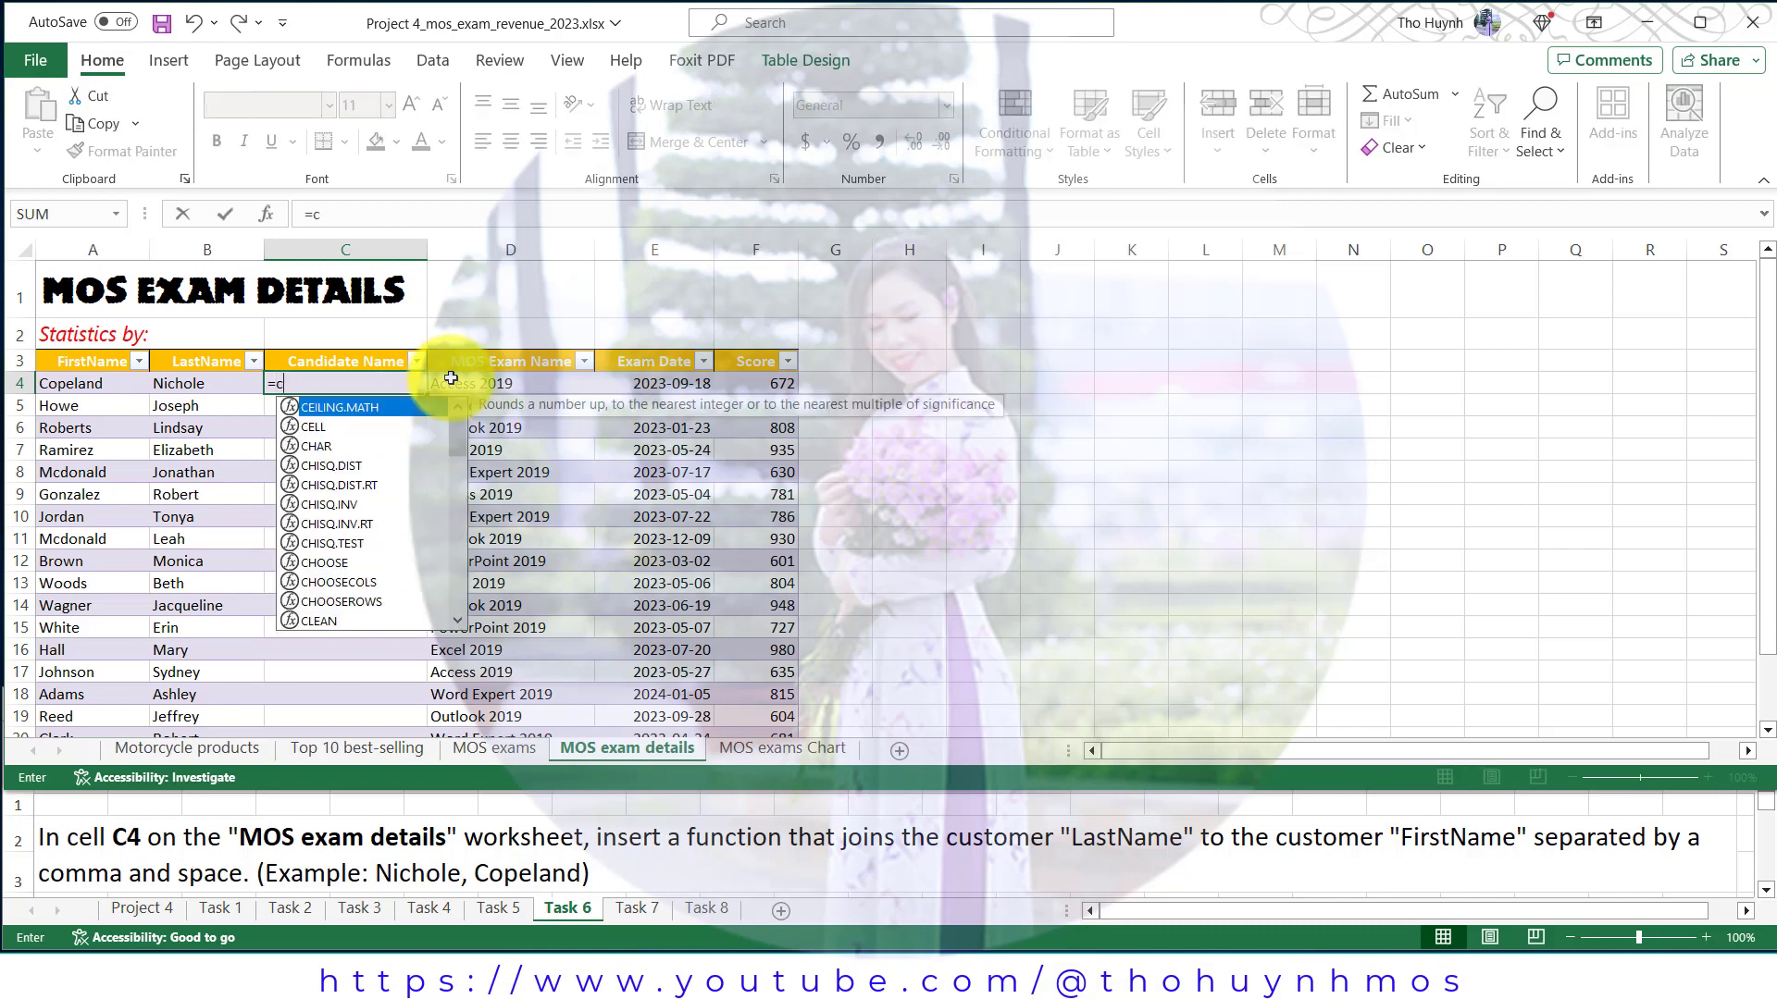
text(on)
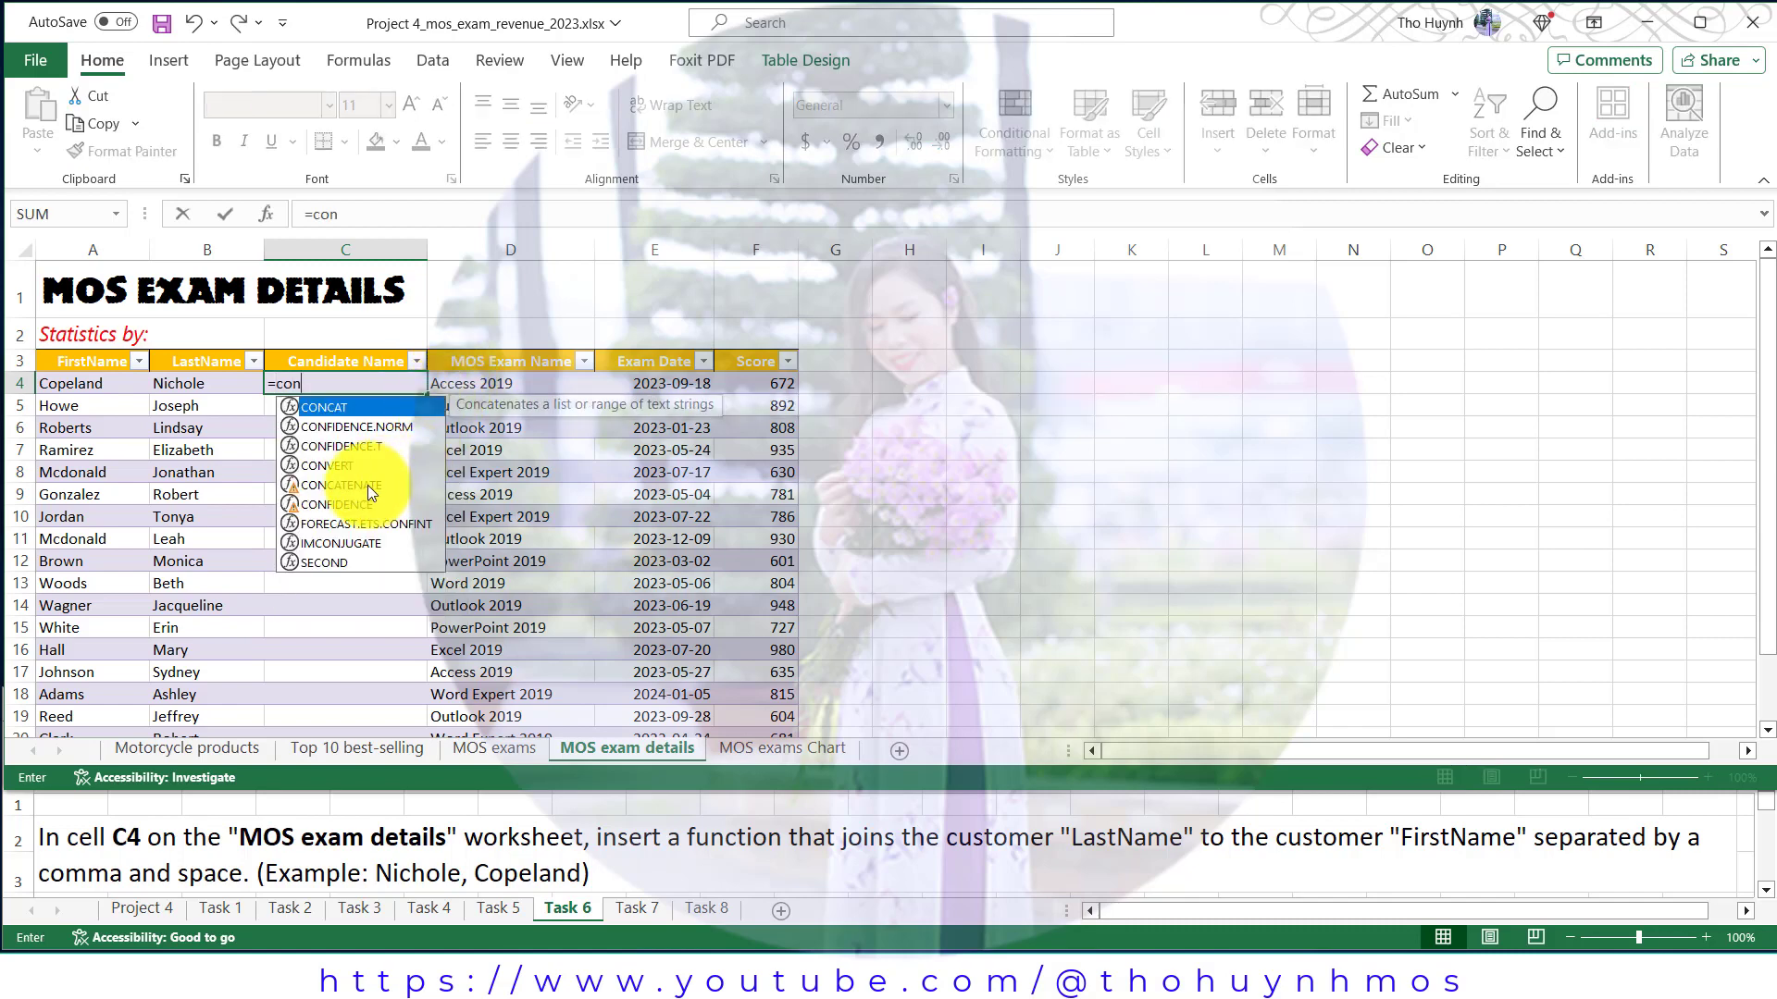
double_click(366, 487)
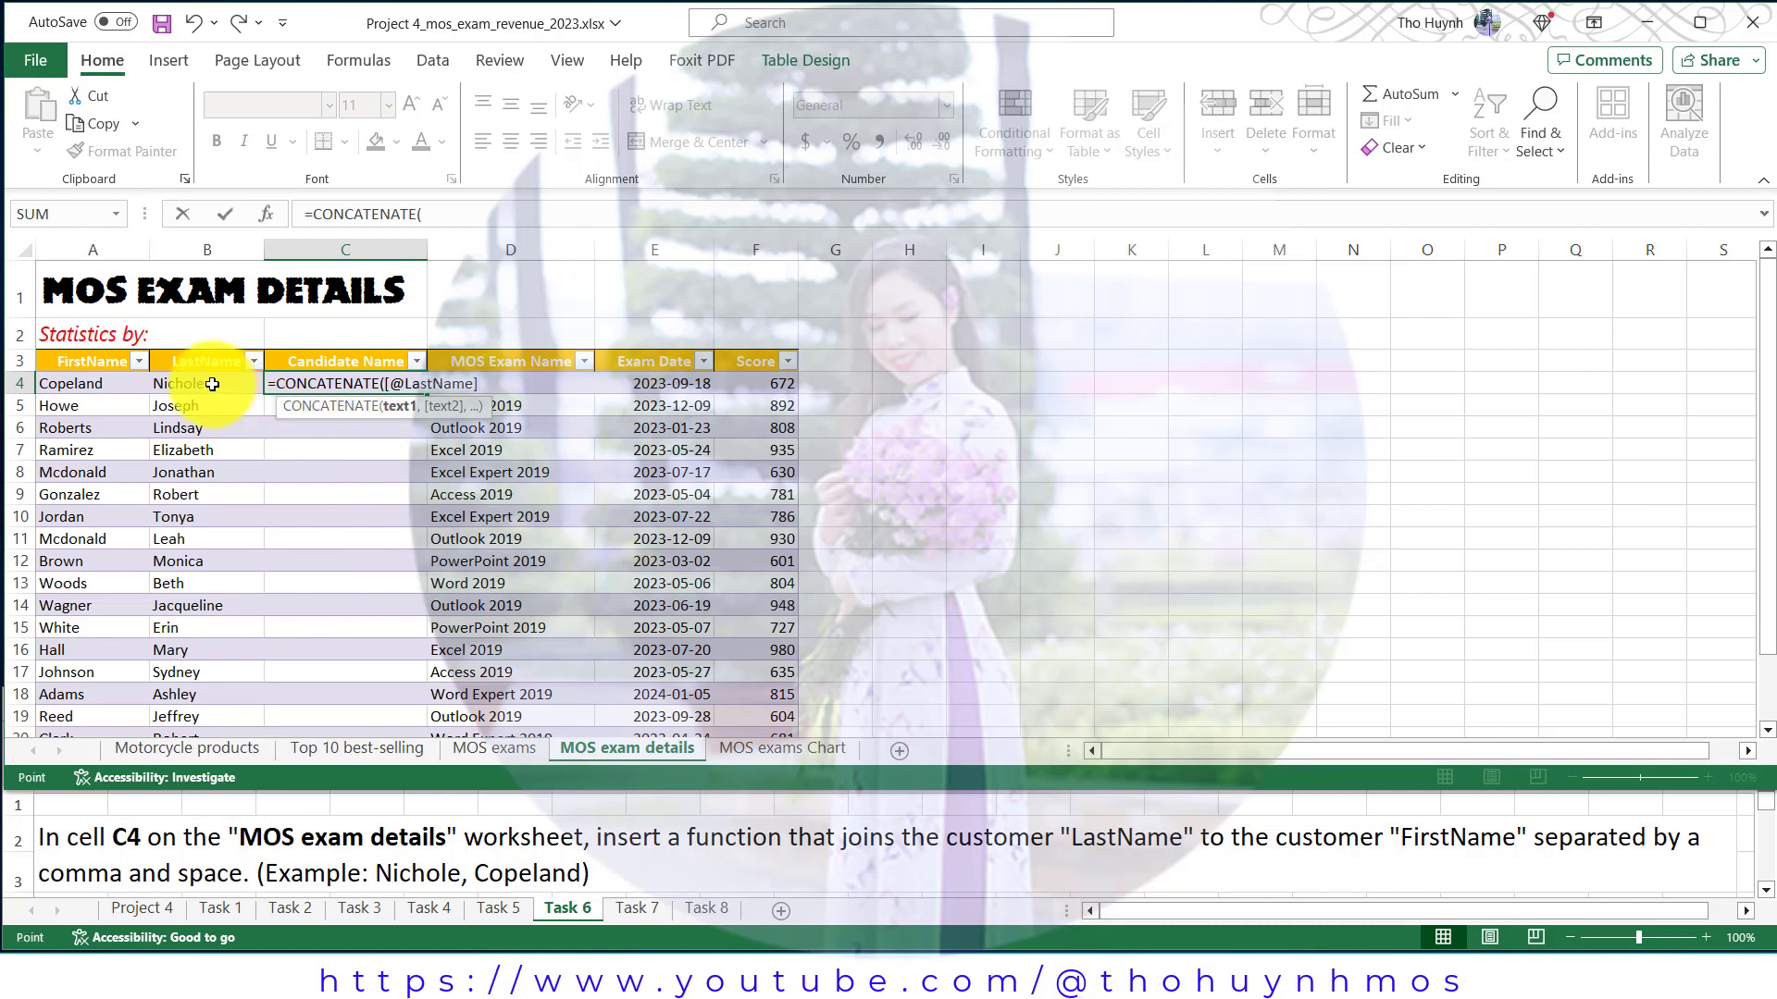
text(,", ",)
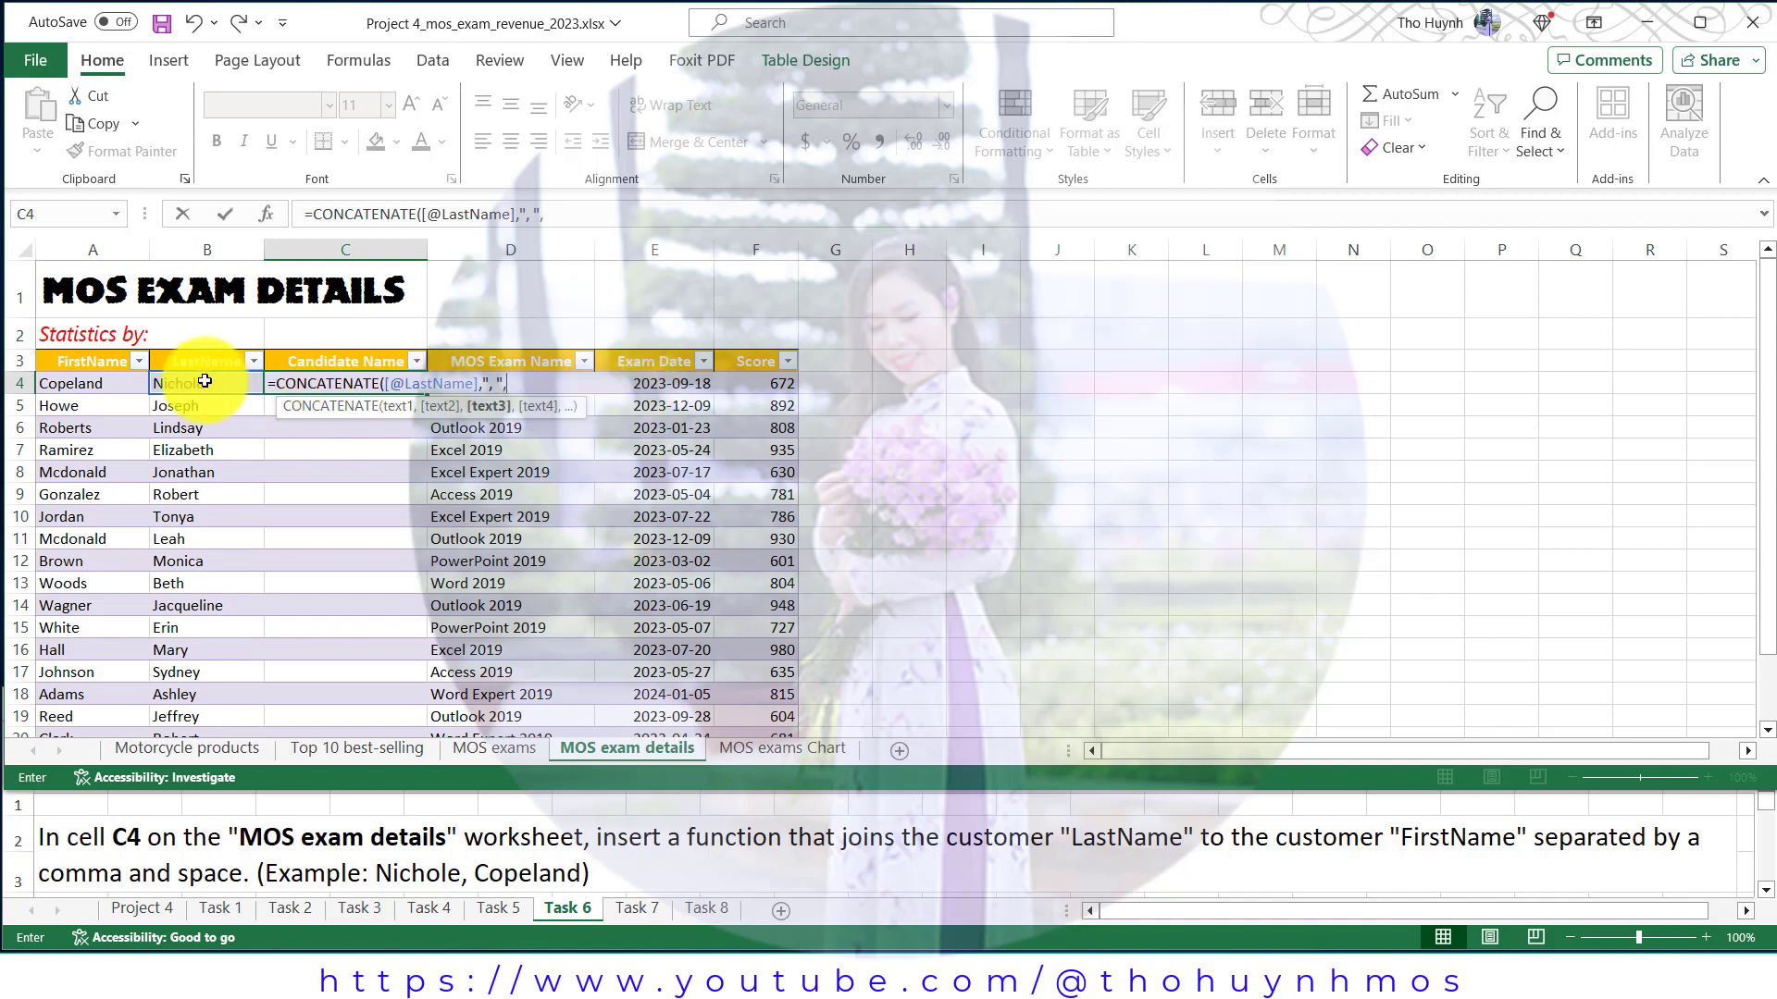
click(116, 383)
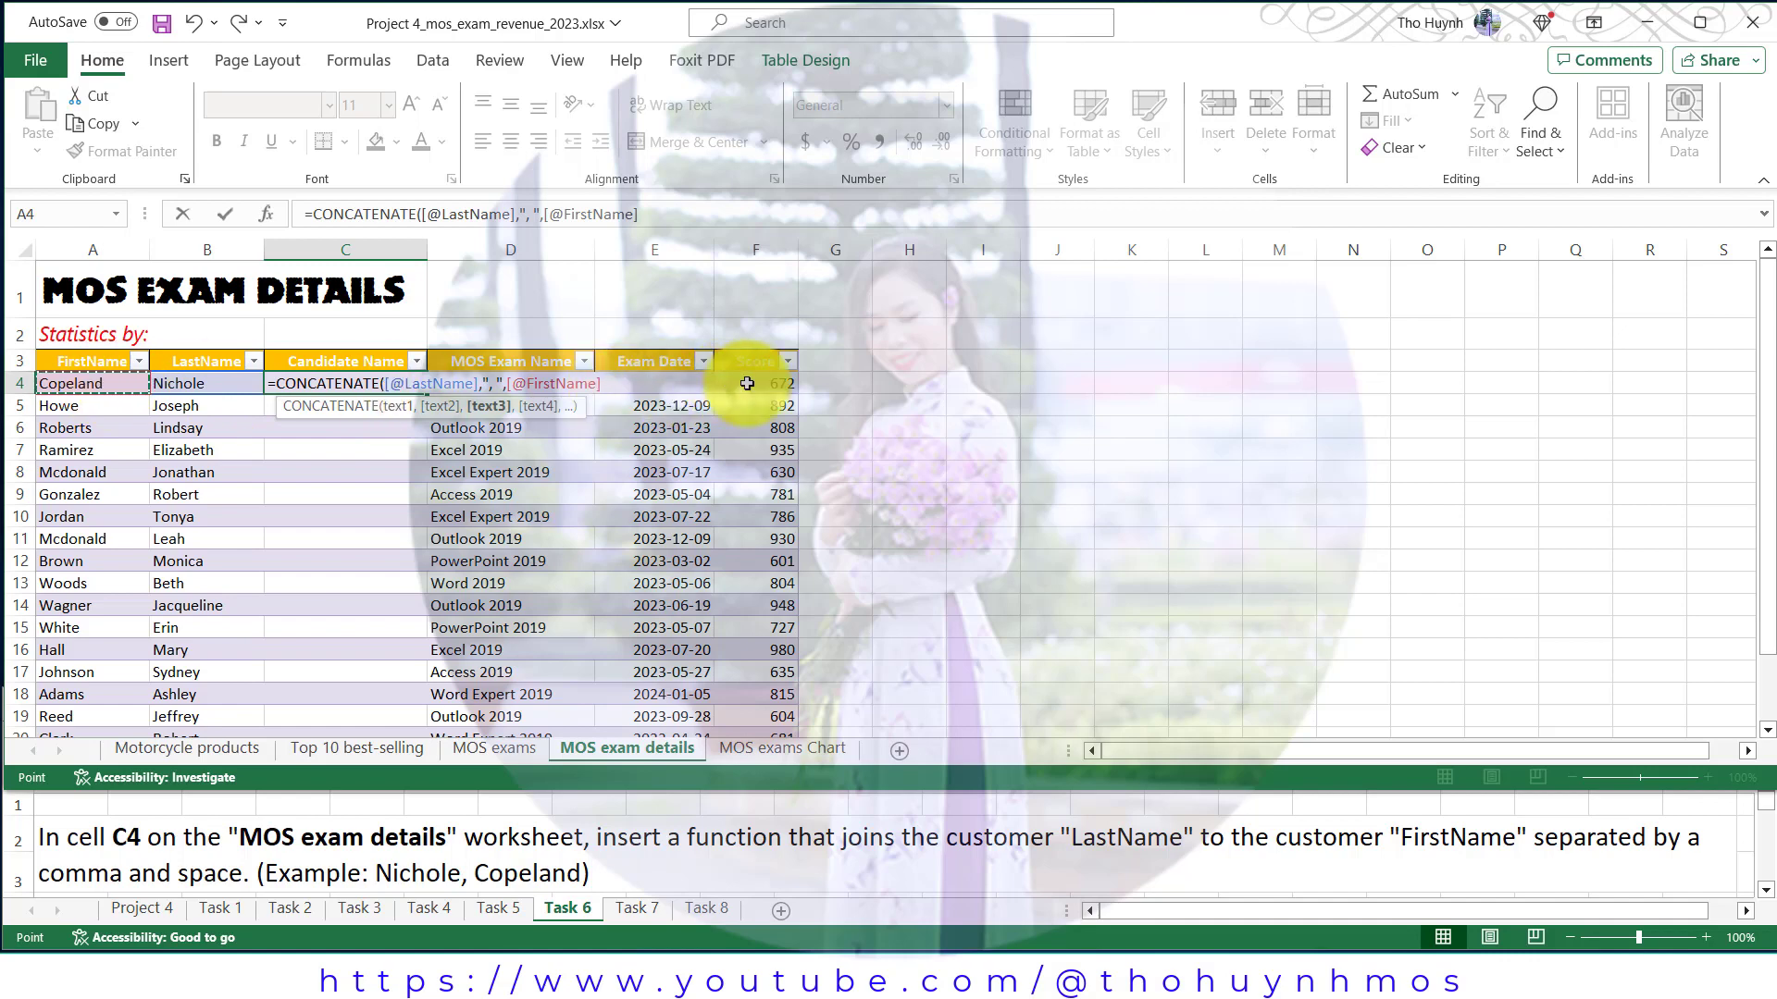
text())
key(Return)
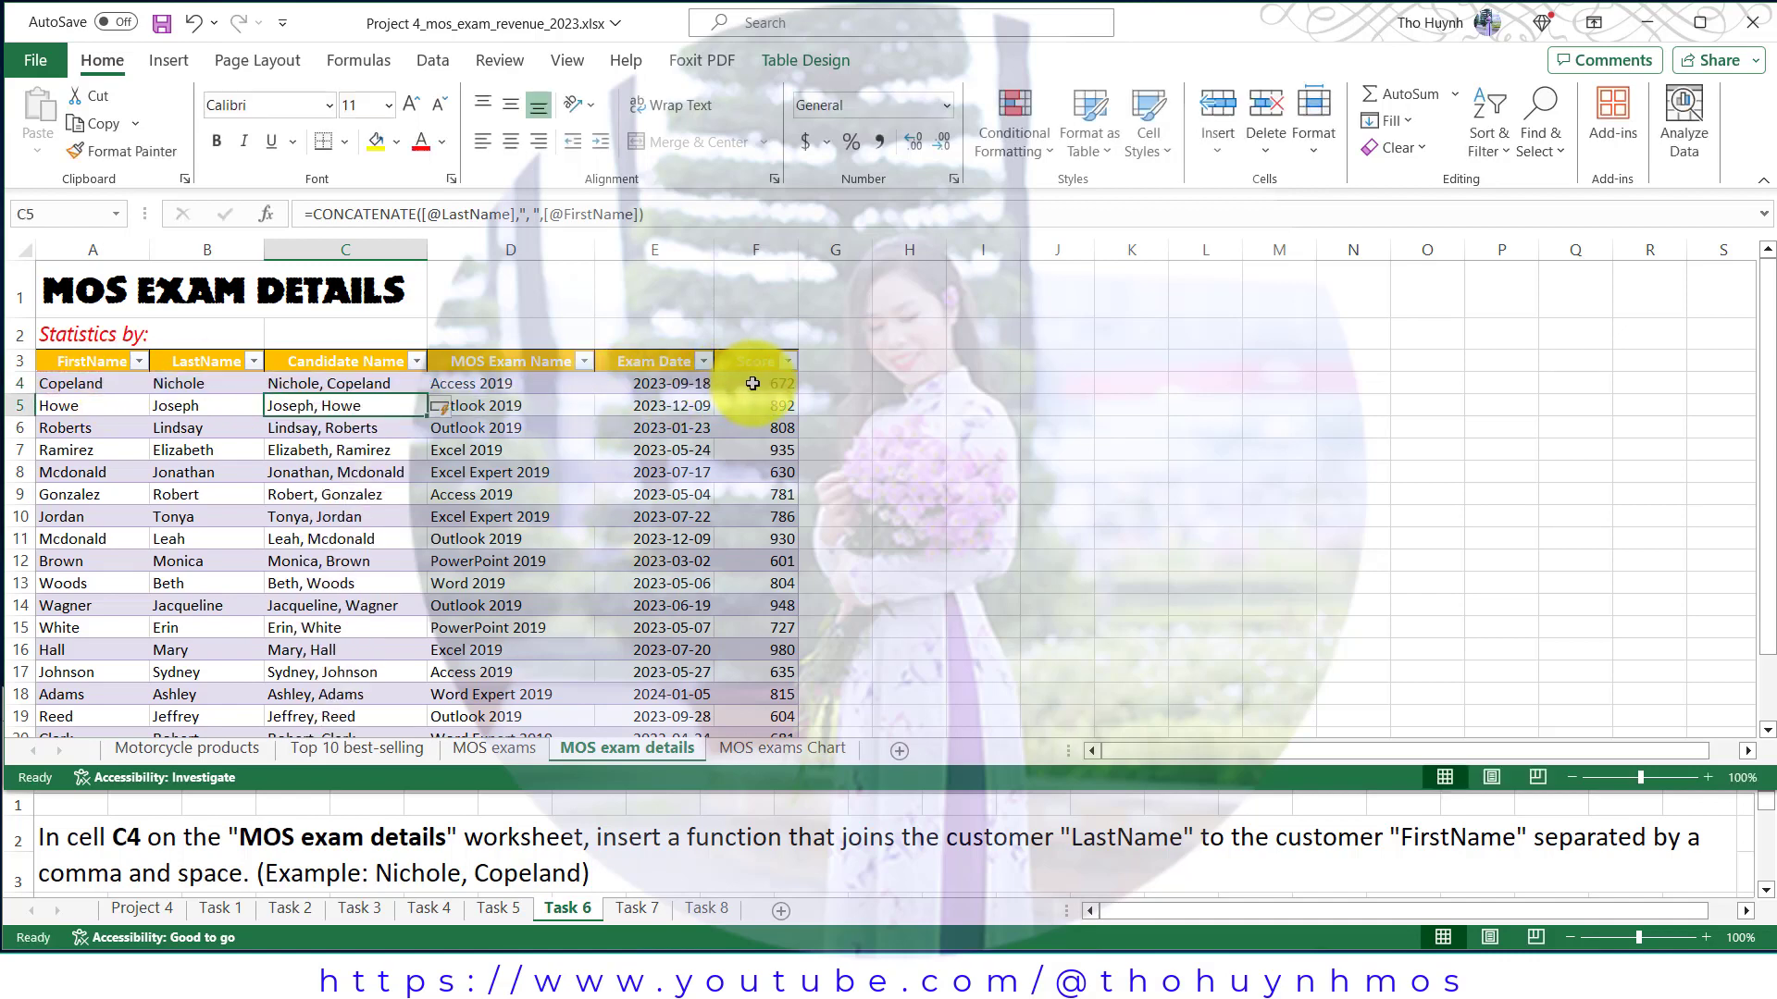
Step: Check the Task 7 instruction and go to the Top 10 best-selling worksheet
click(635, 909)
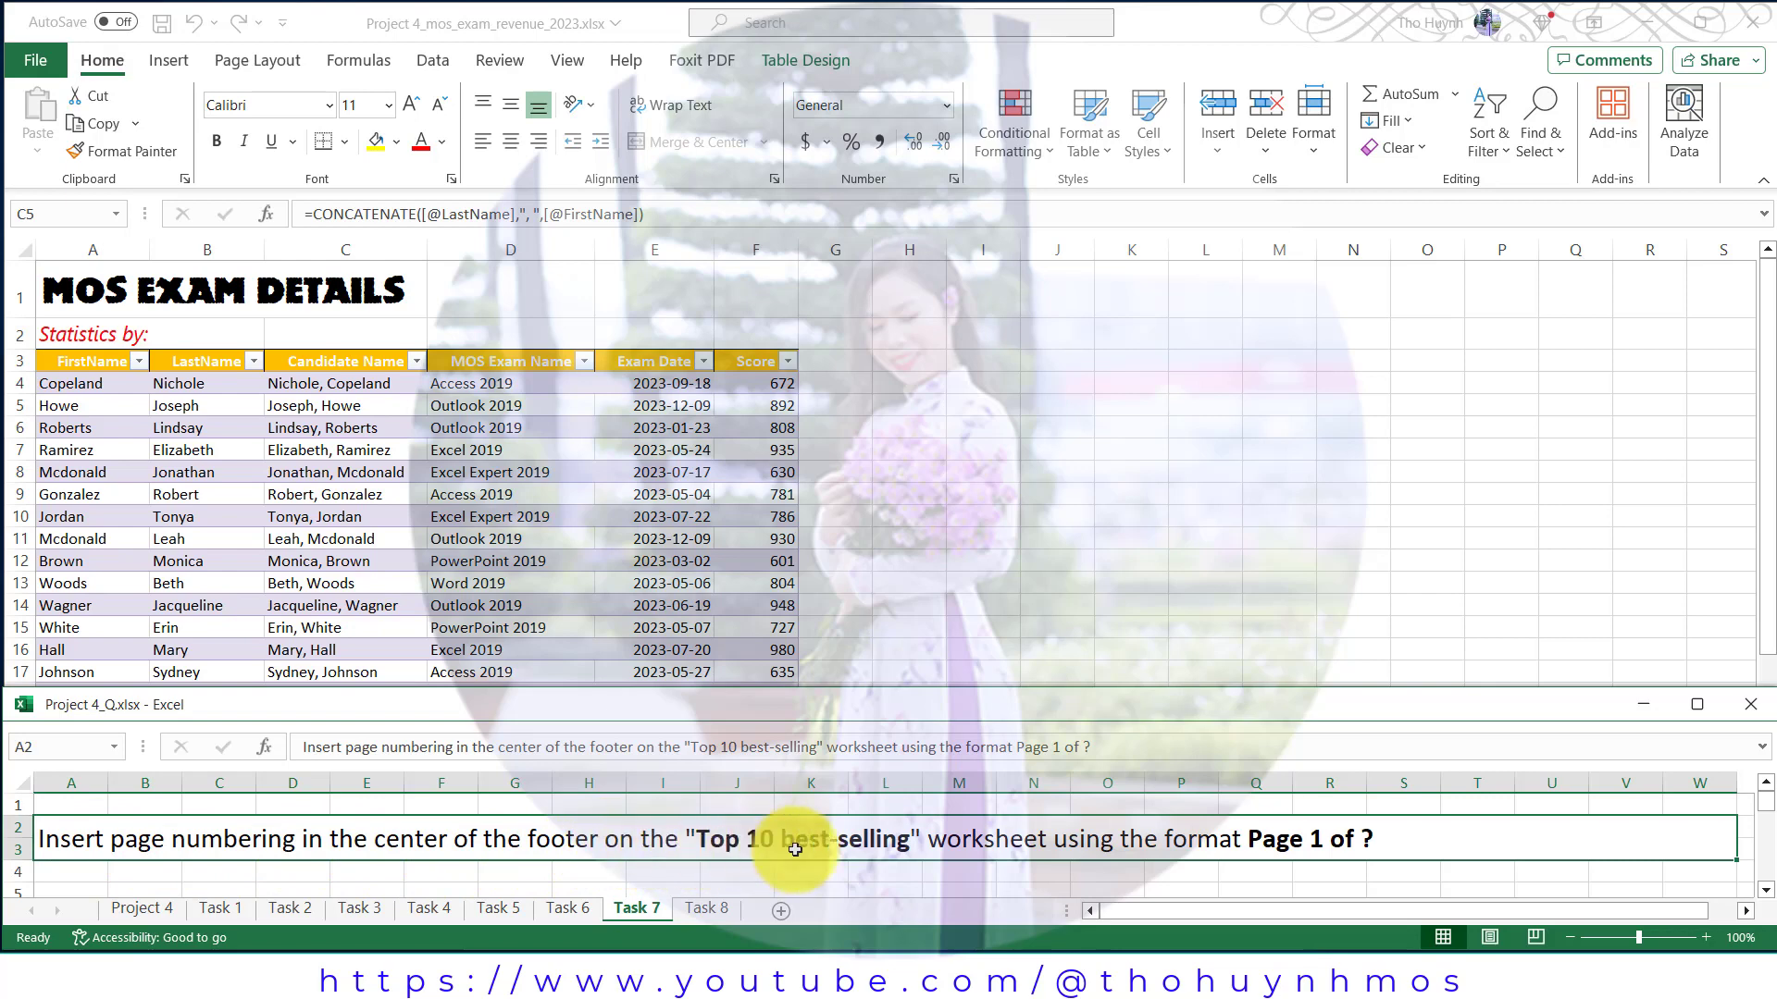
click(1025, 648)
click(357, 751)
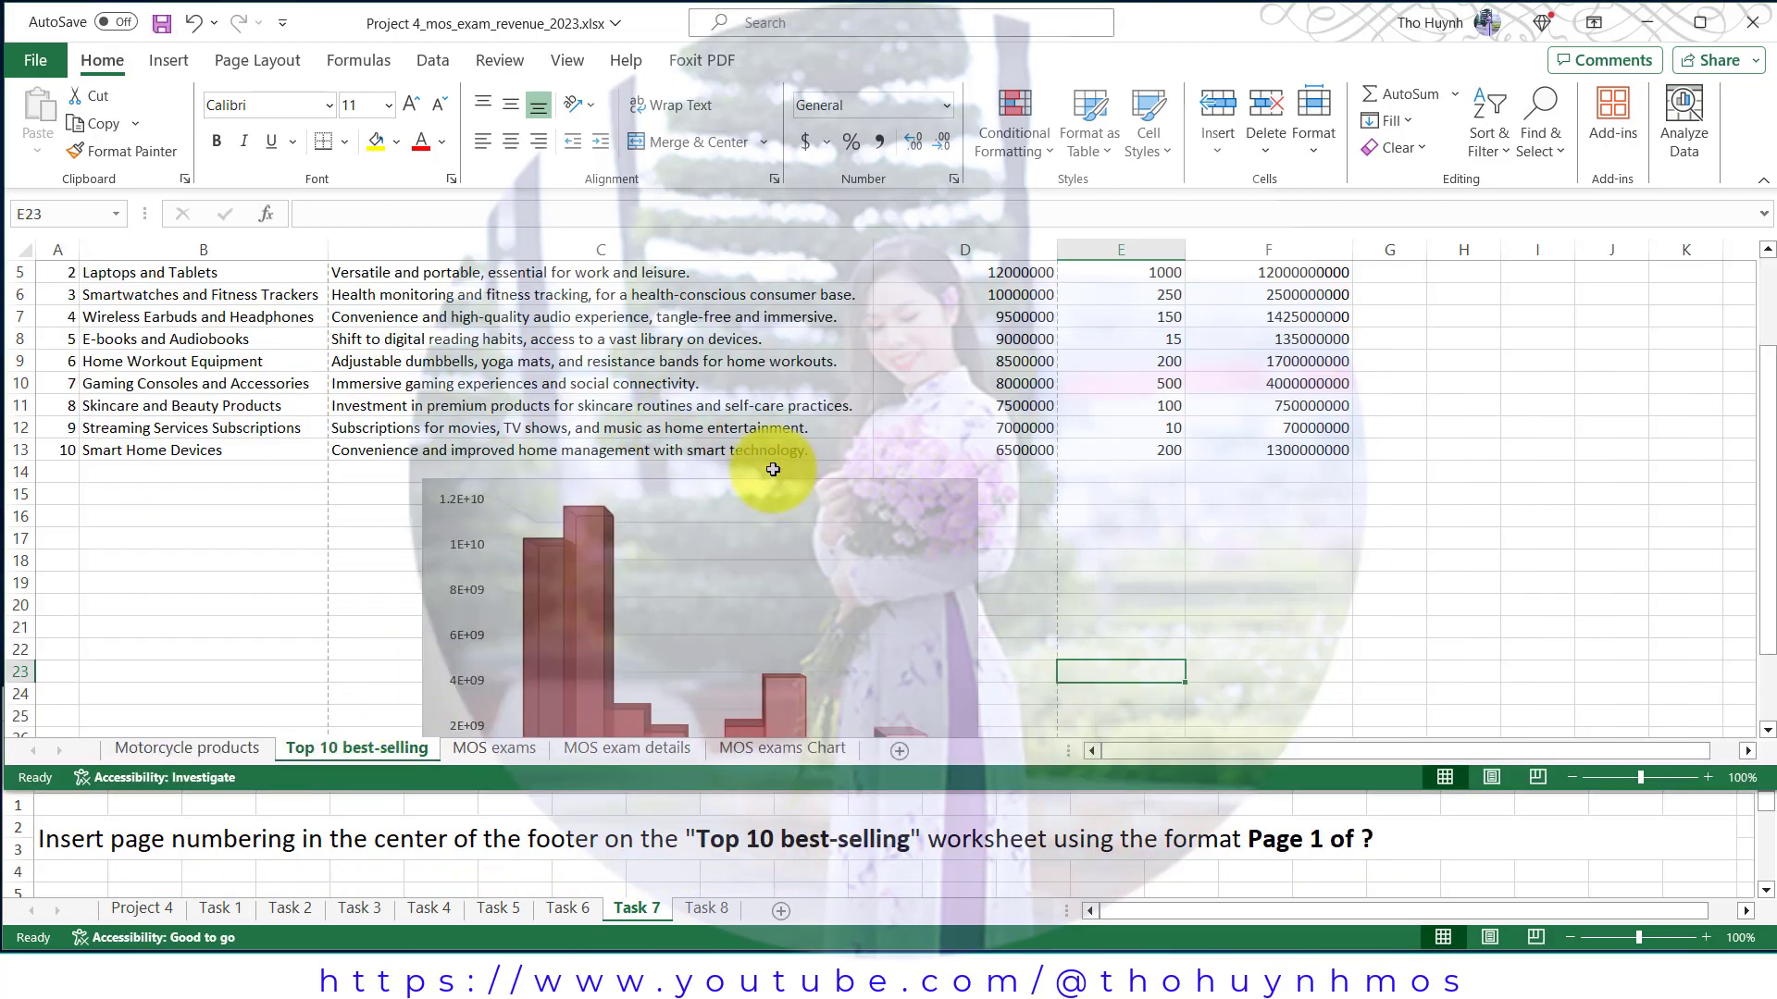
click(255, 514)
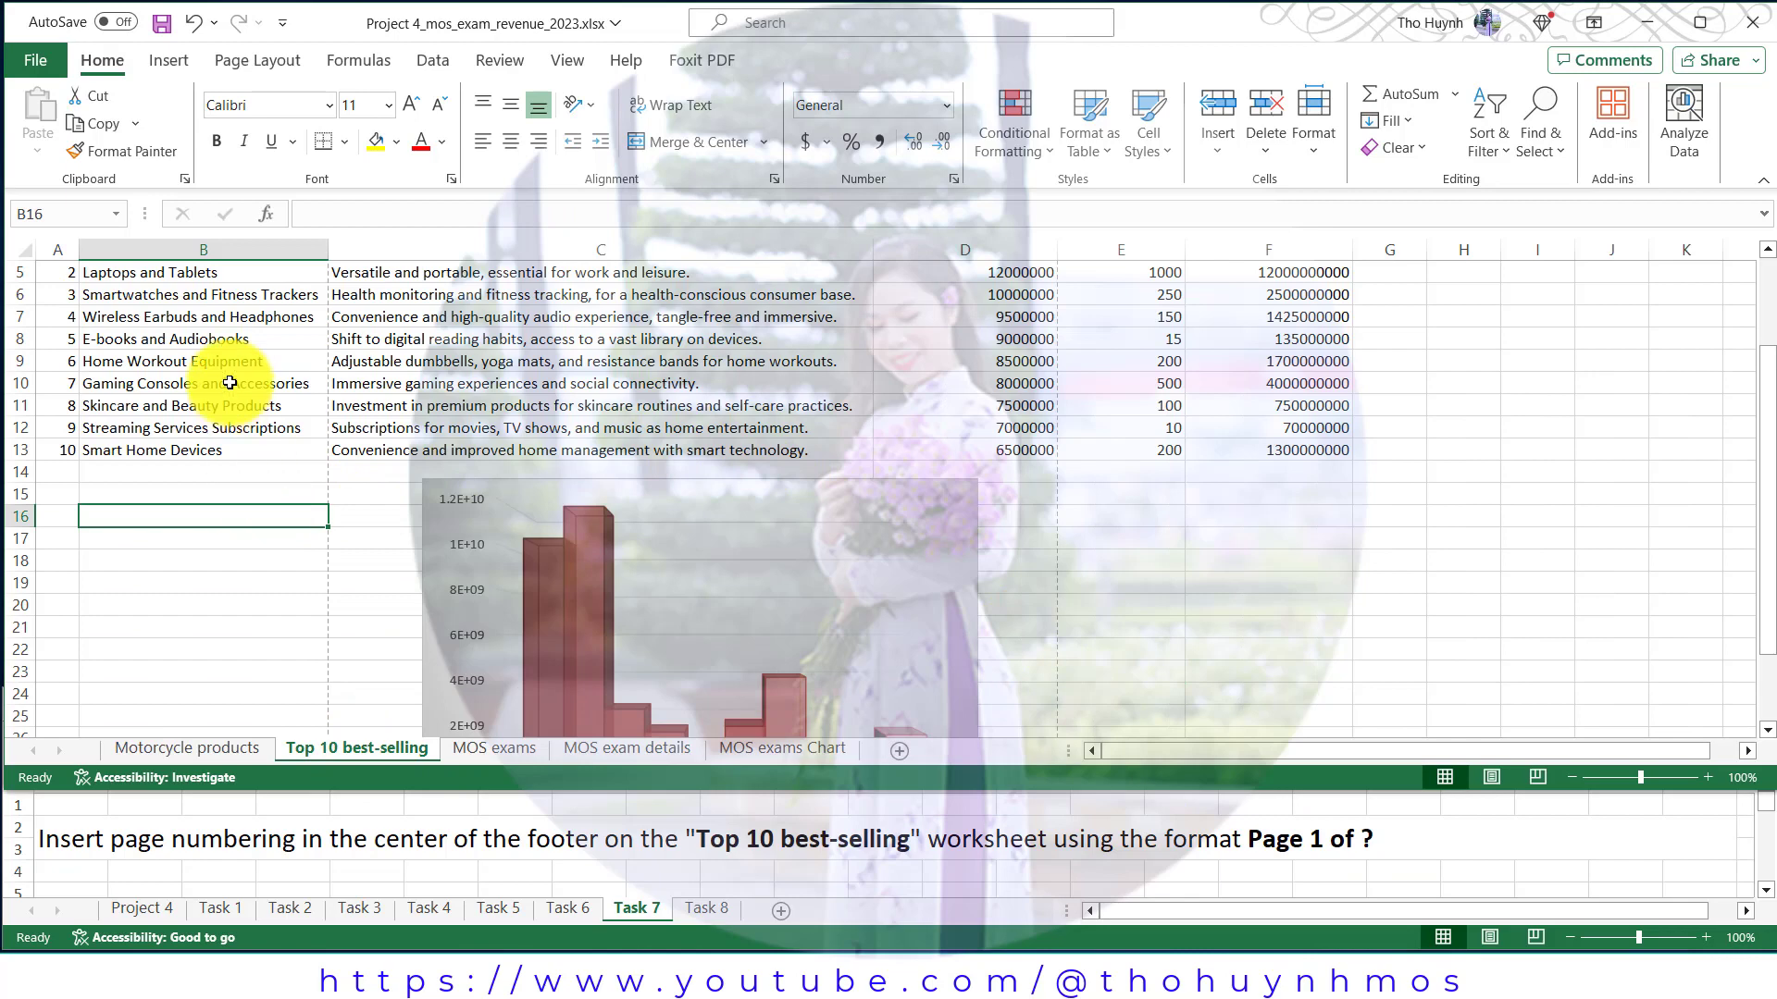
Step: Apply the preset 'Page 1 of ?' footer, then switch the sheet back to Normal view
click(168, 60)
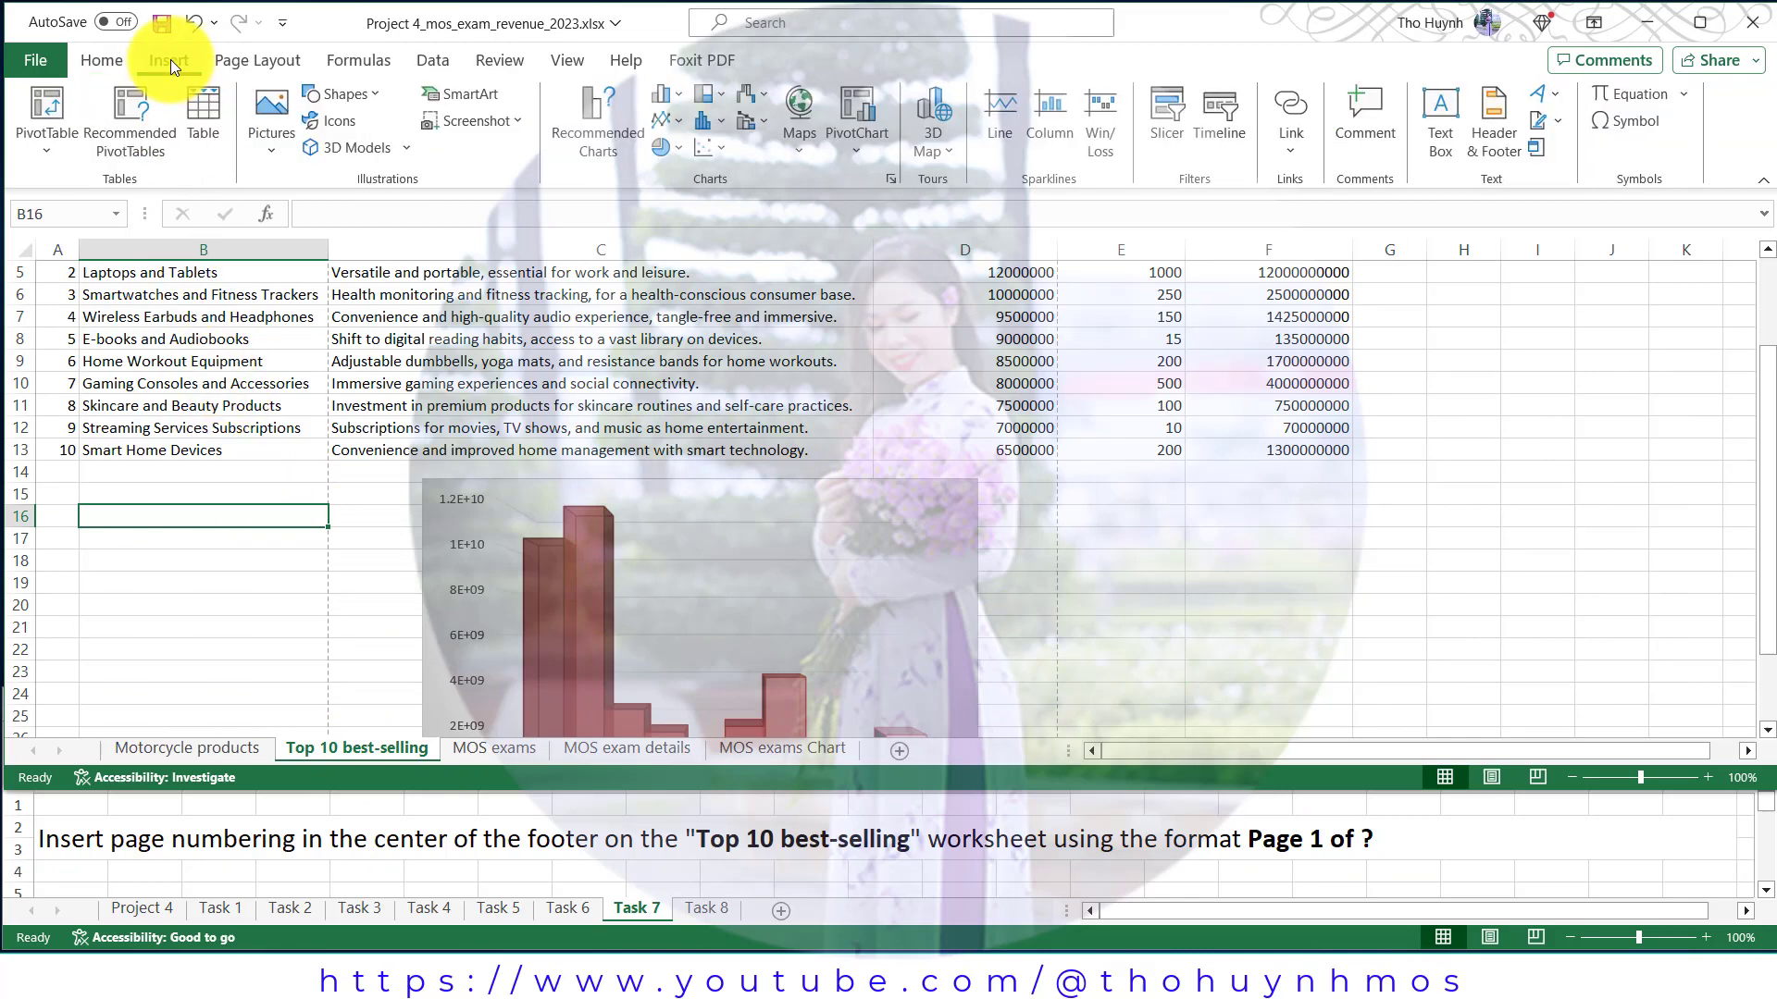
click(1502, 141)
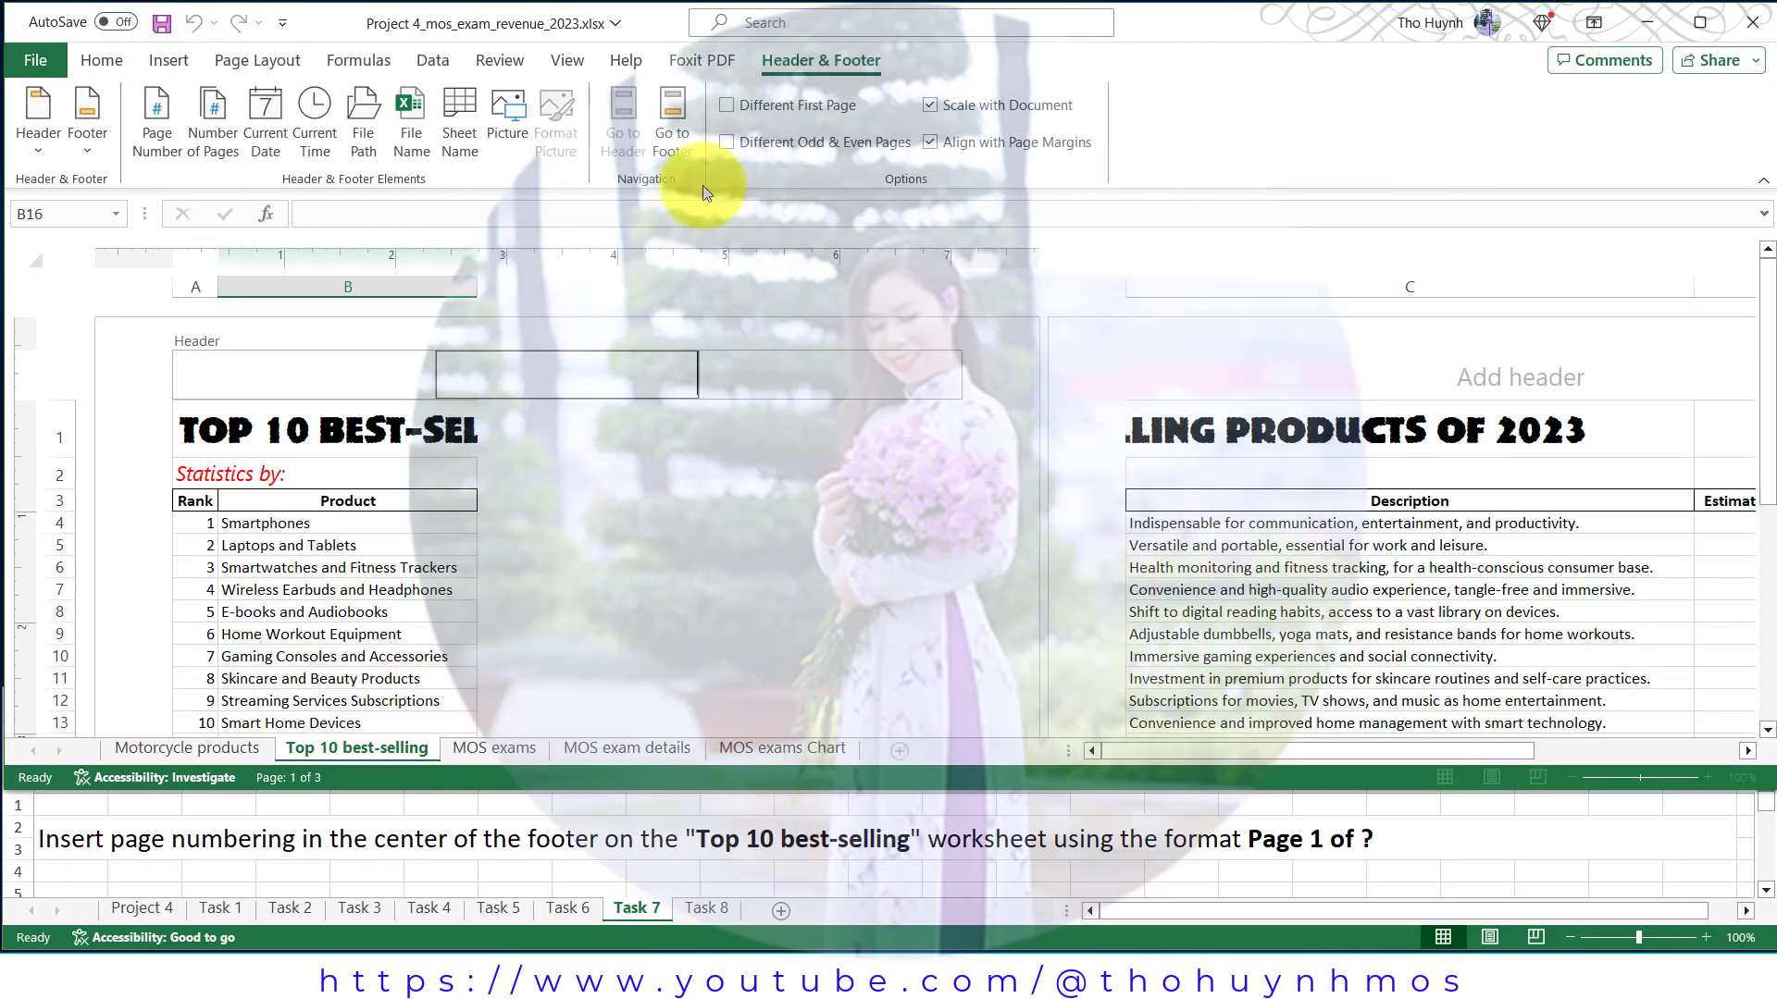
click(677, 130)
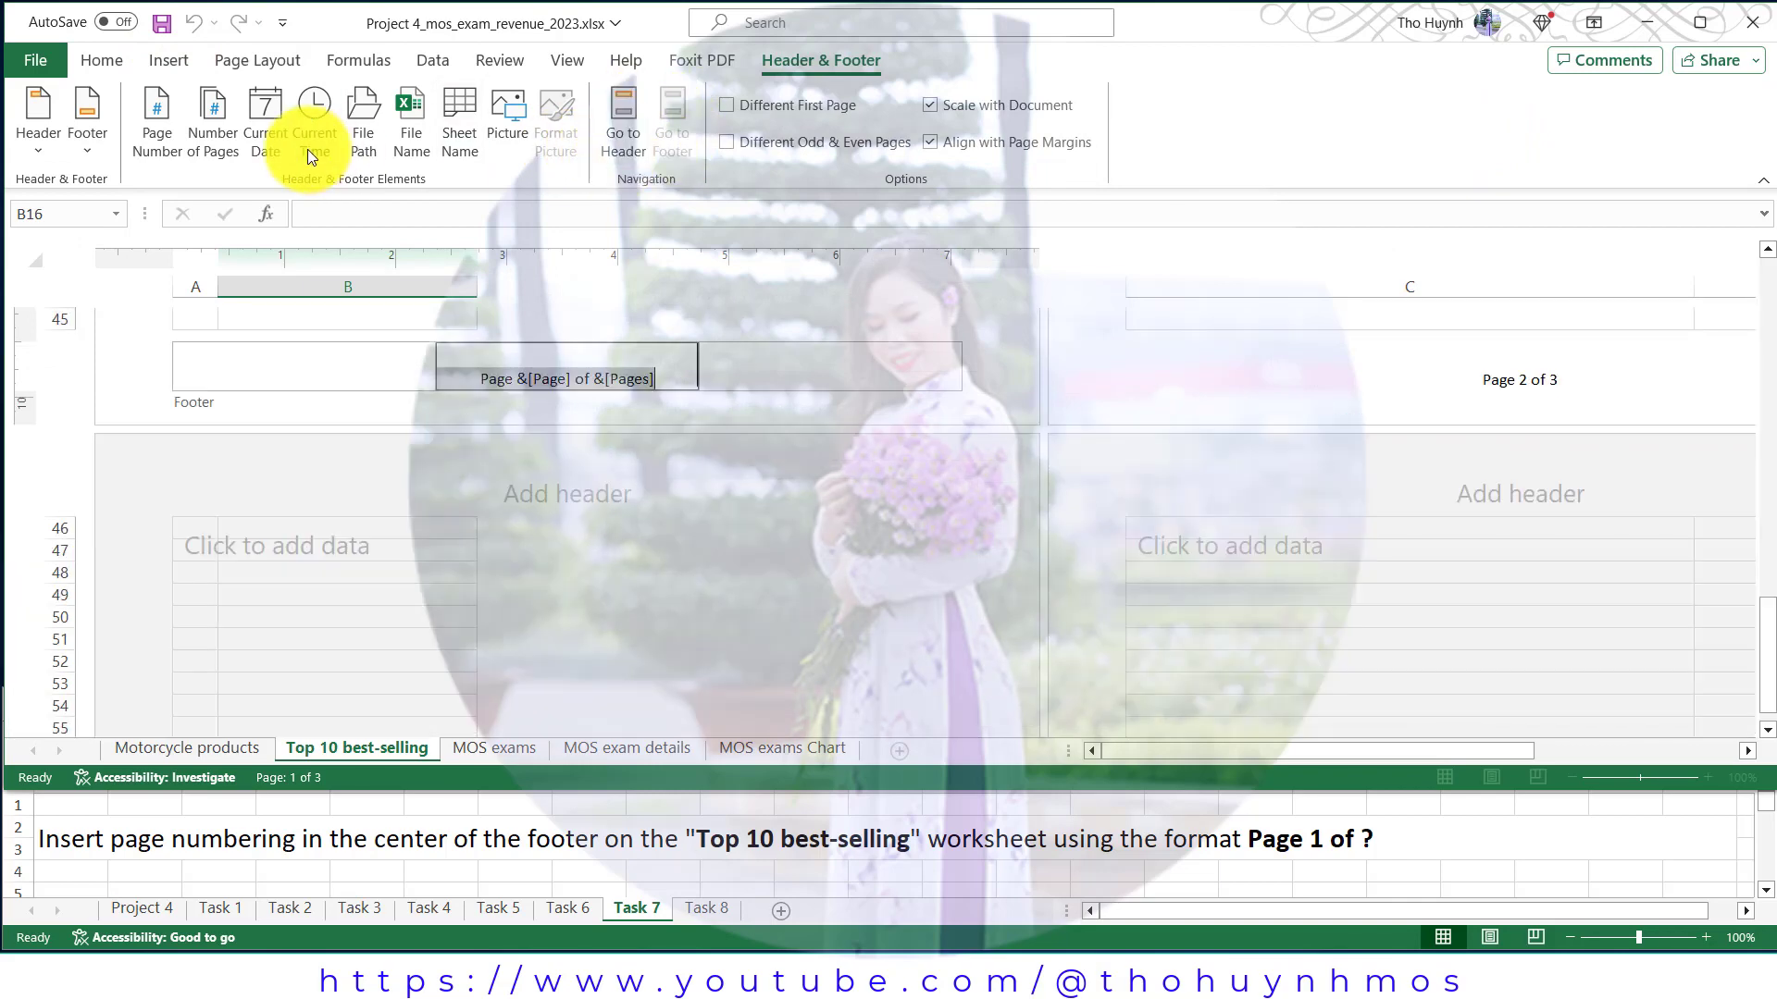
click(91, 152)
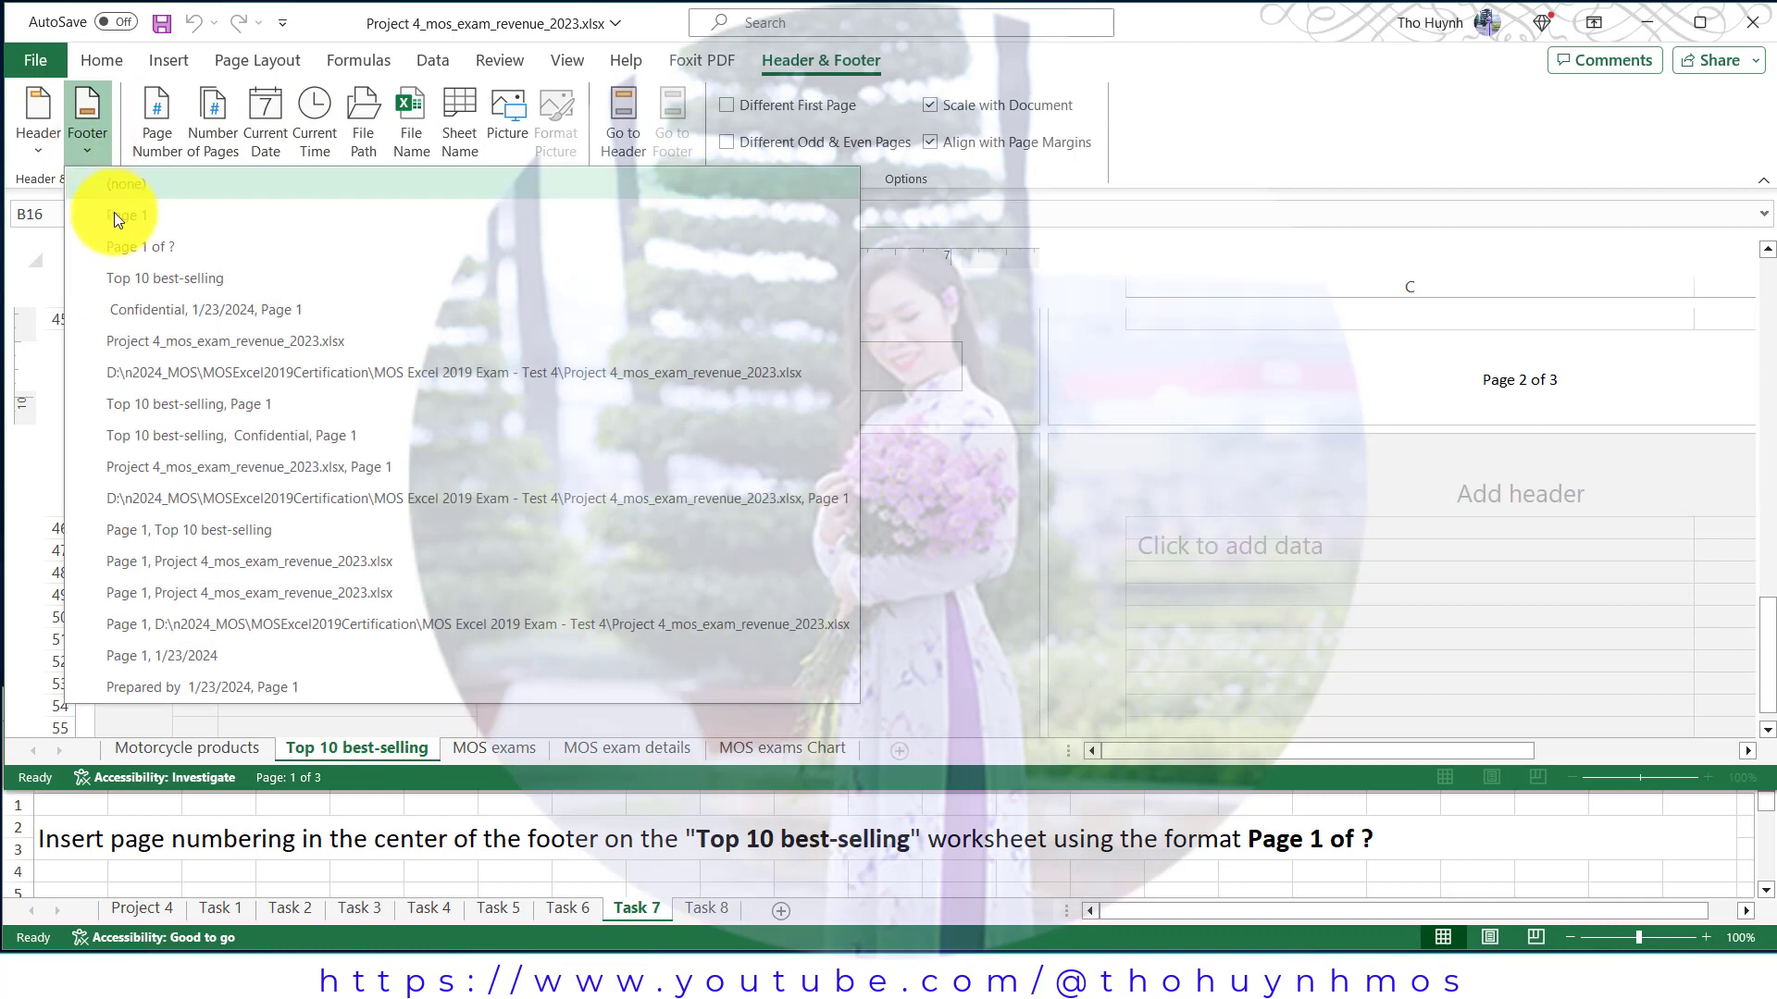
click(131, 246)
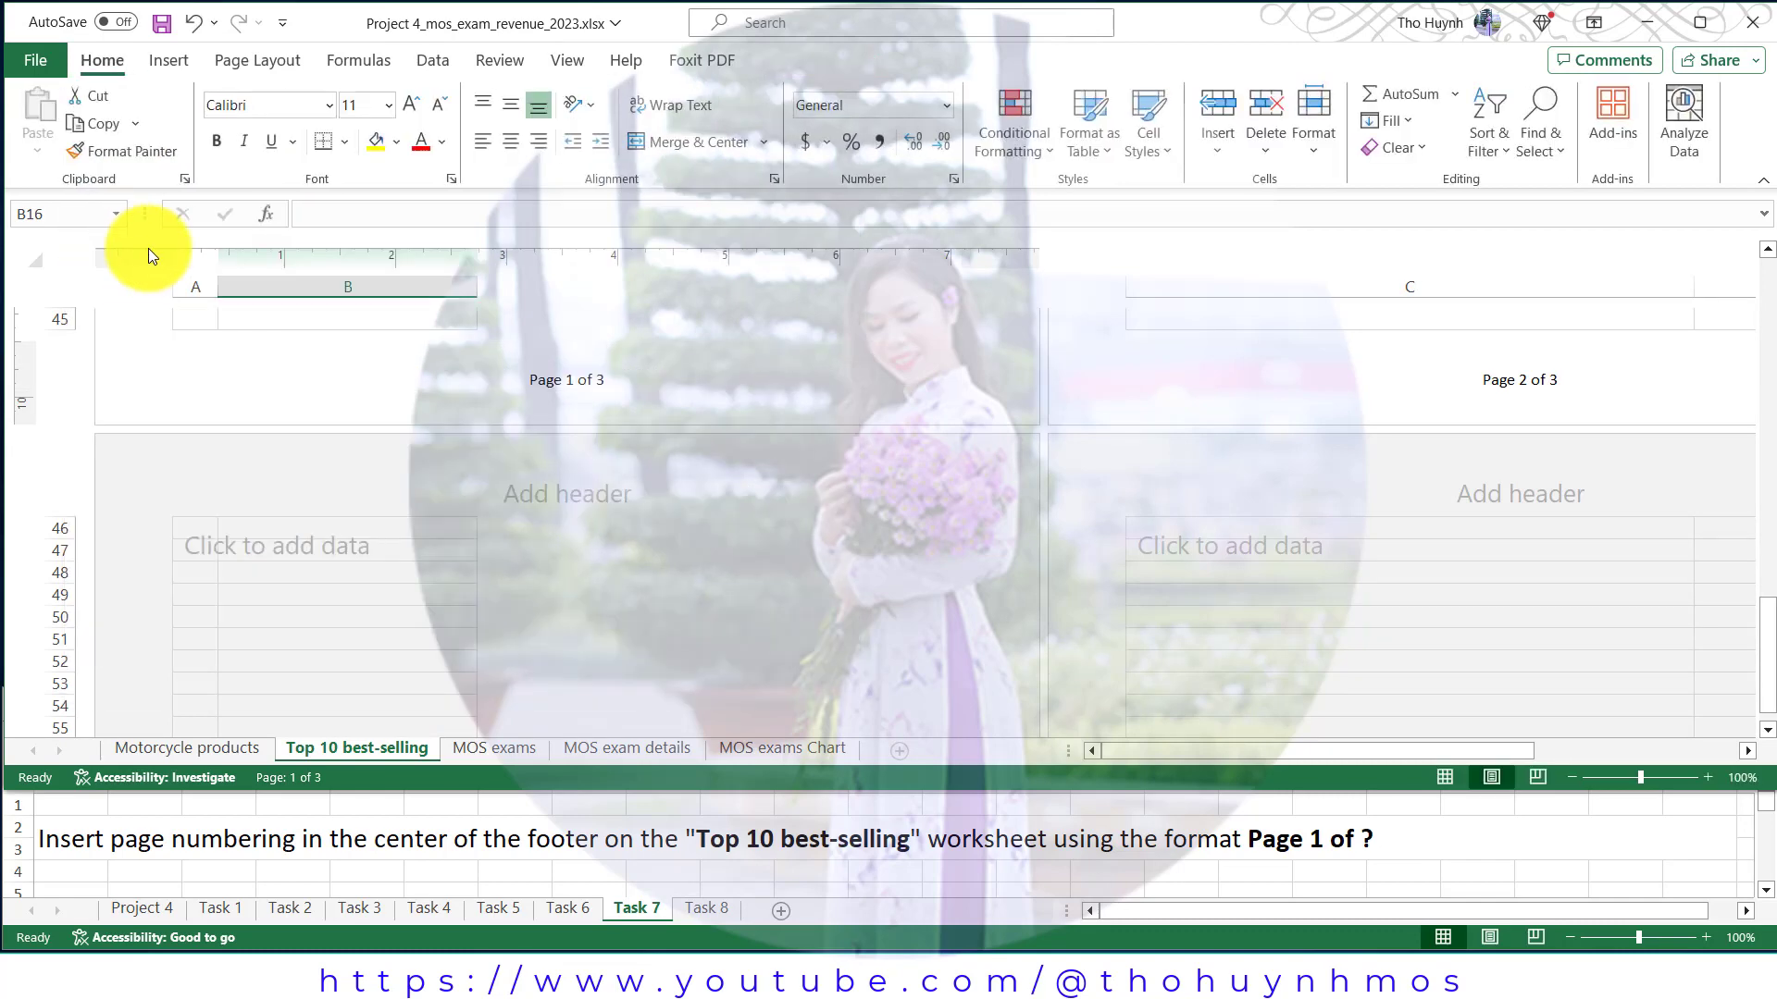
click(571, 59)
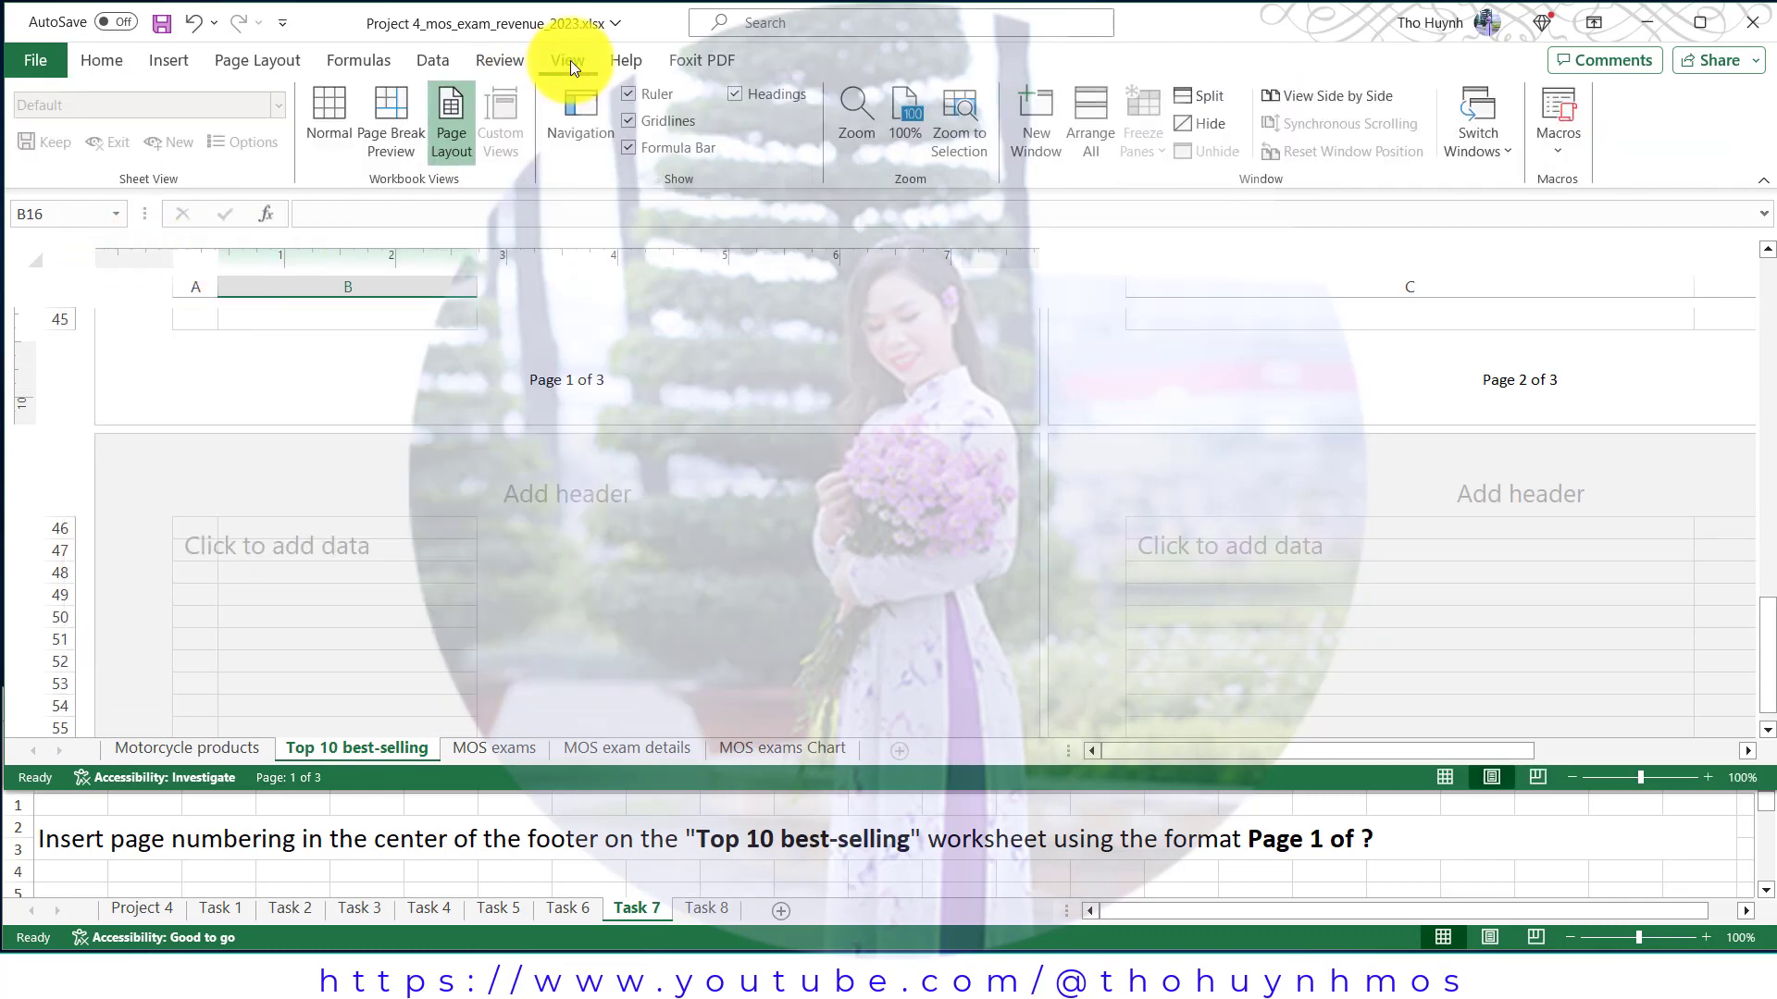
click(329, 116)
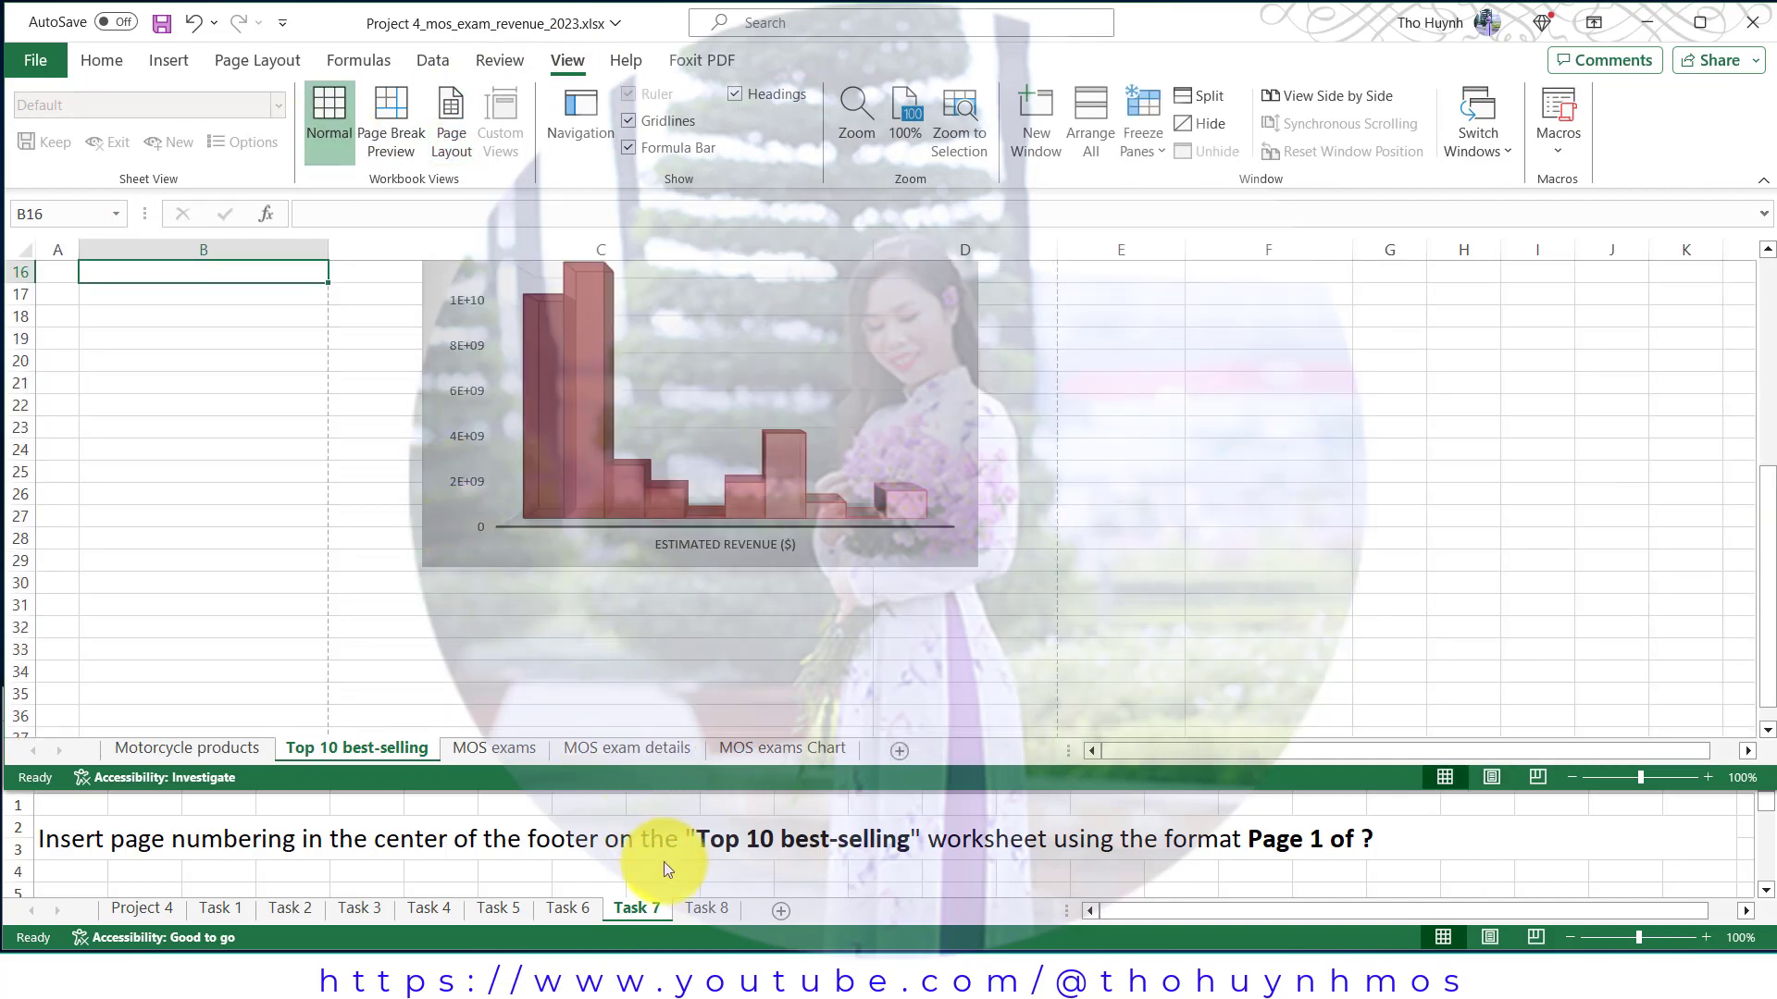
click(701, 905)
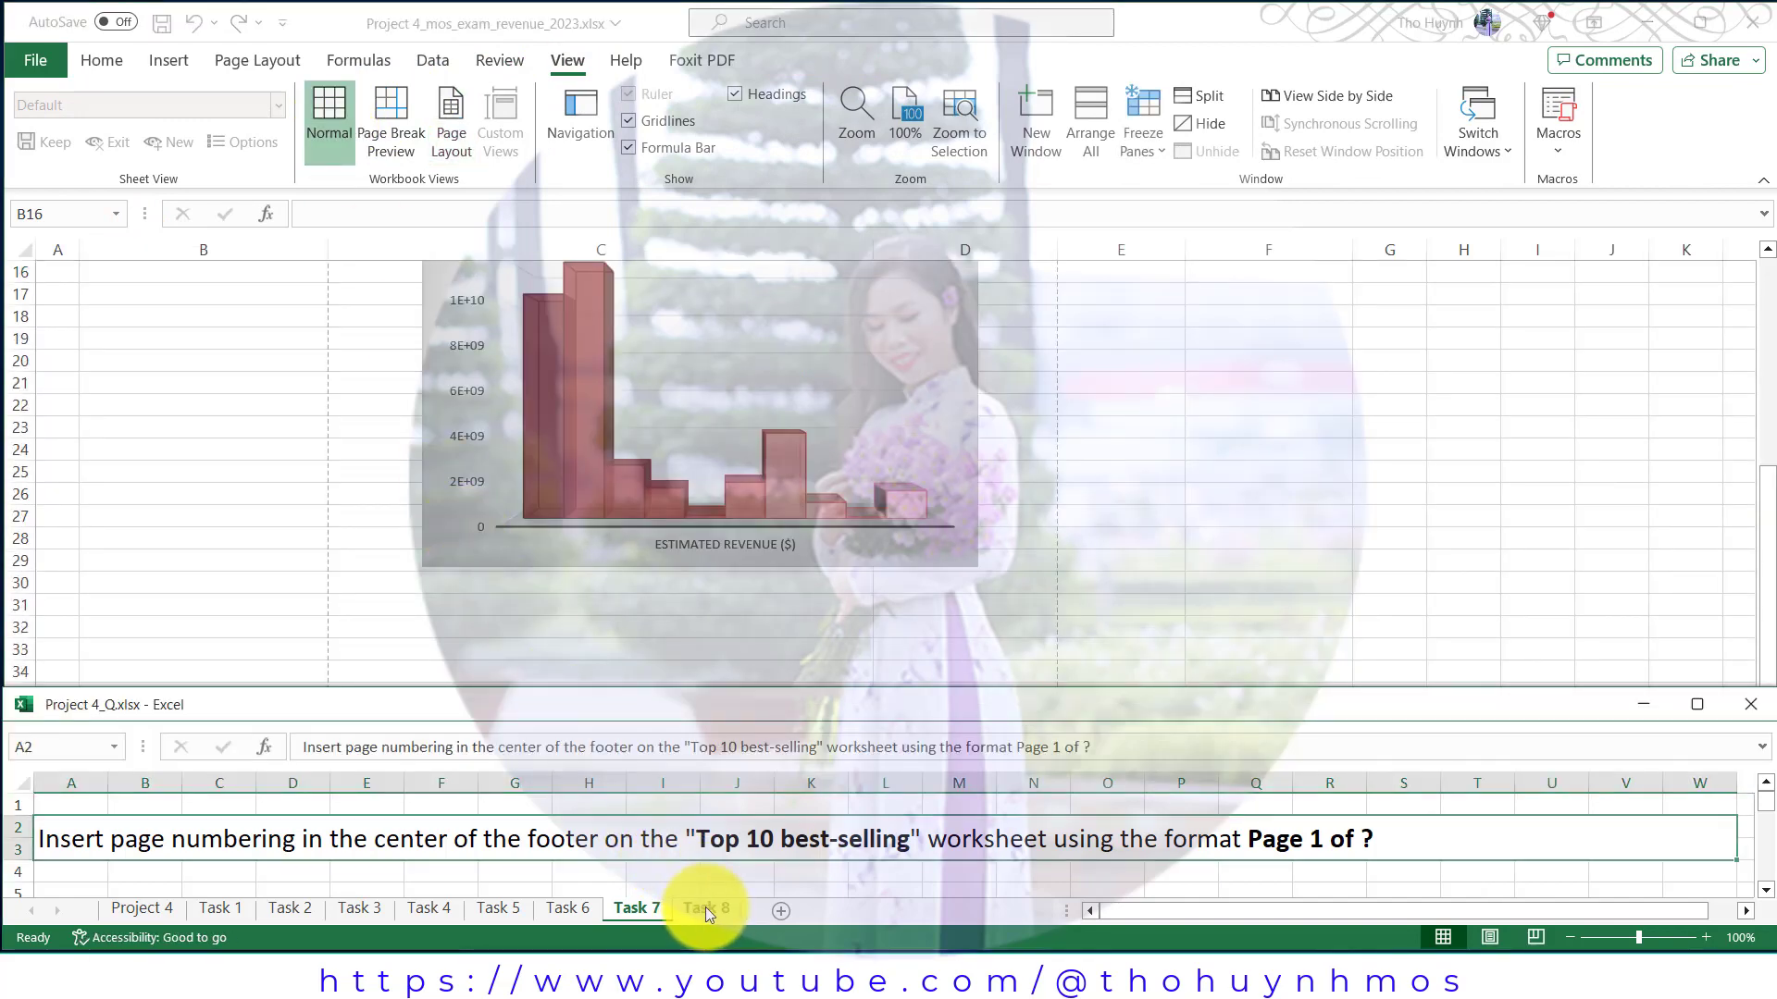
Step: Under File > Info, enter 'Proccesing' as the Status property, then go back to the sheet
click(705, 907)
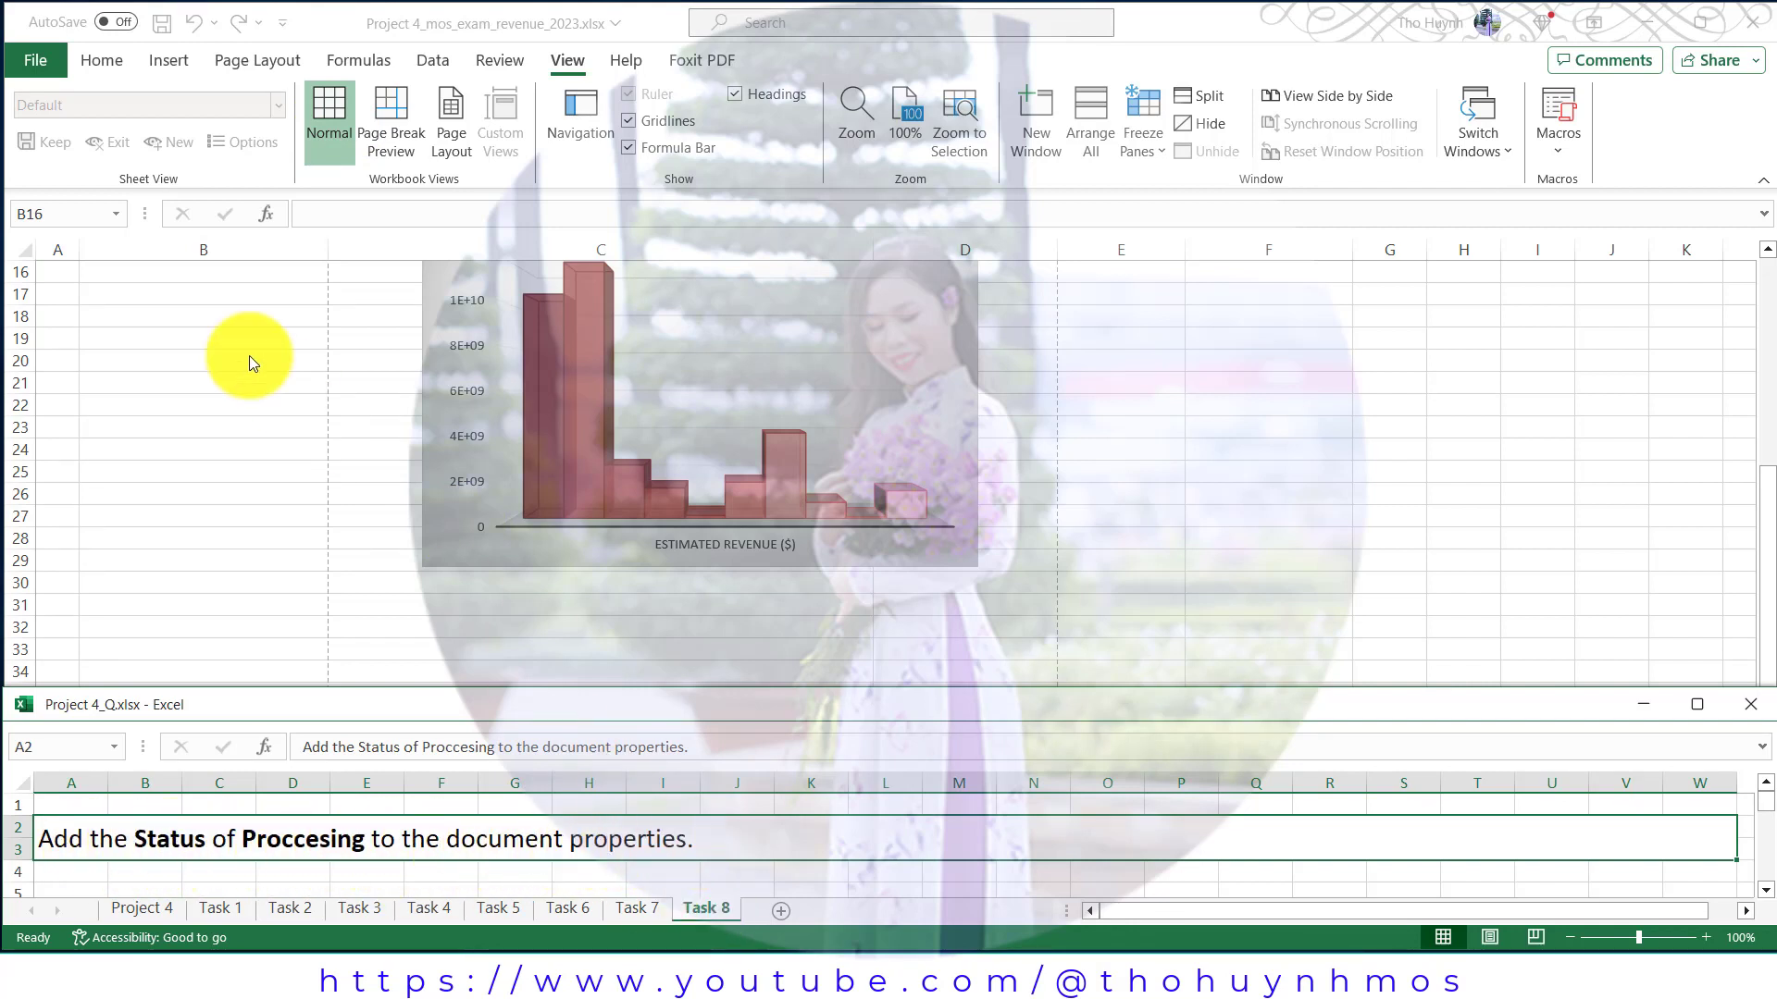
click(39, 59)
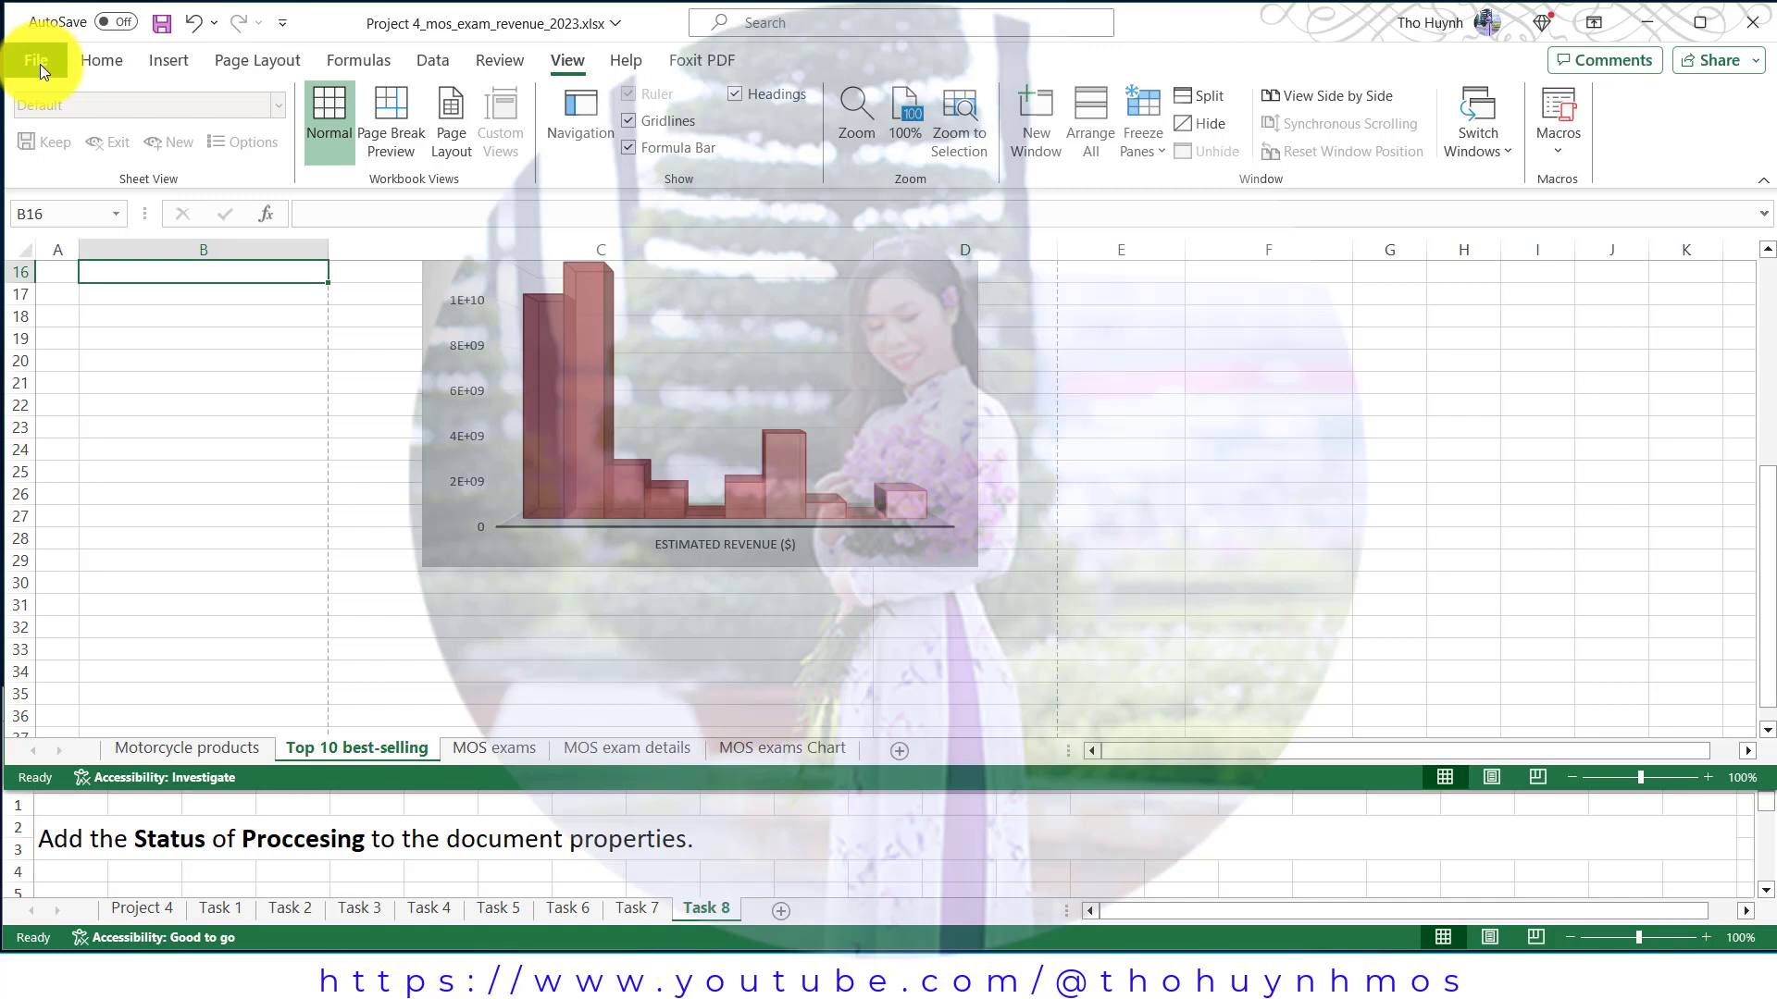
click(39, 61)
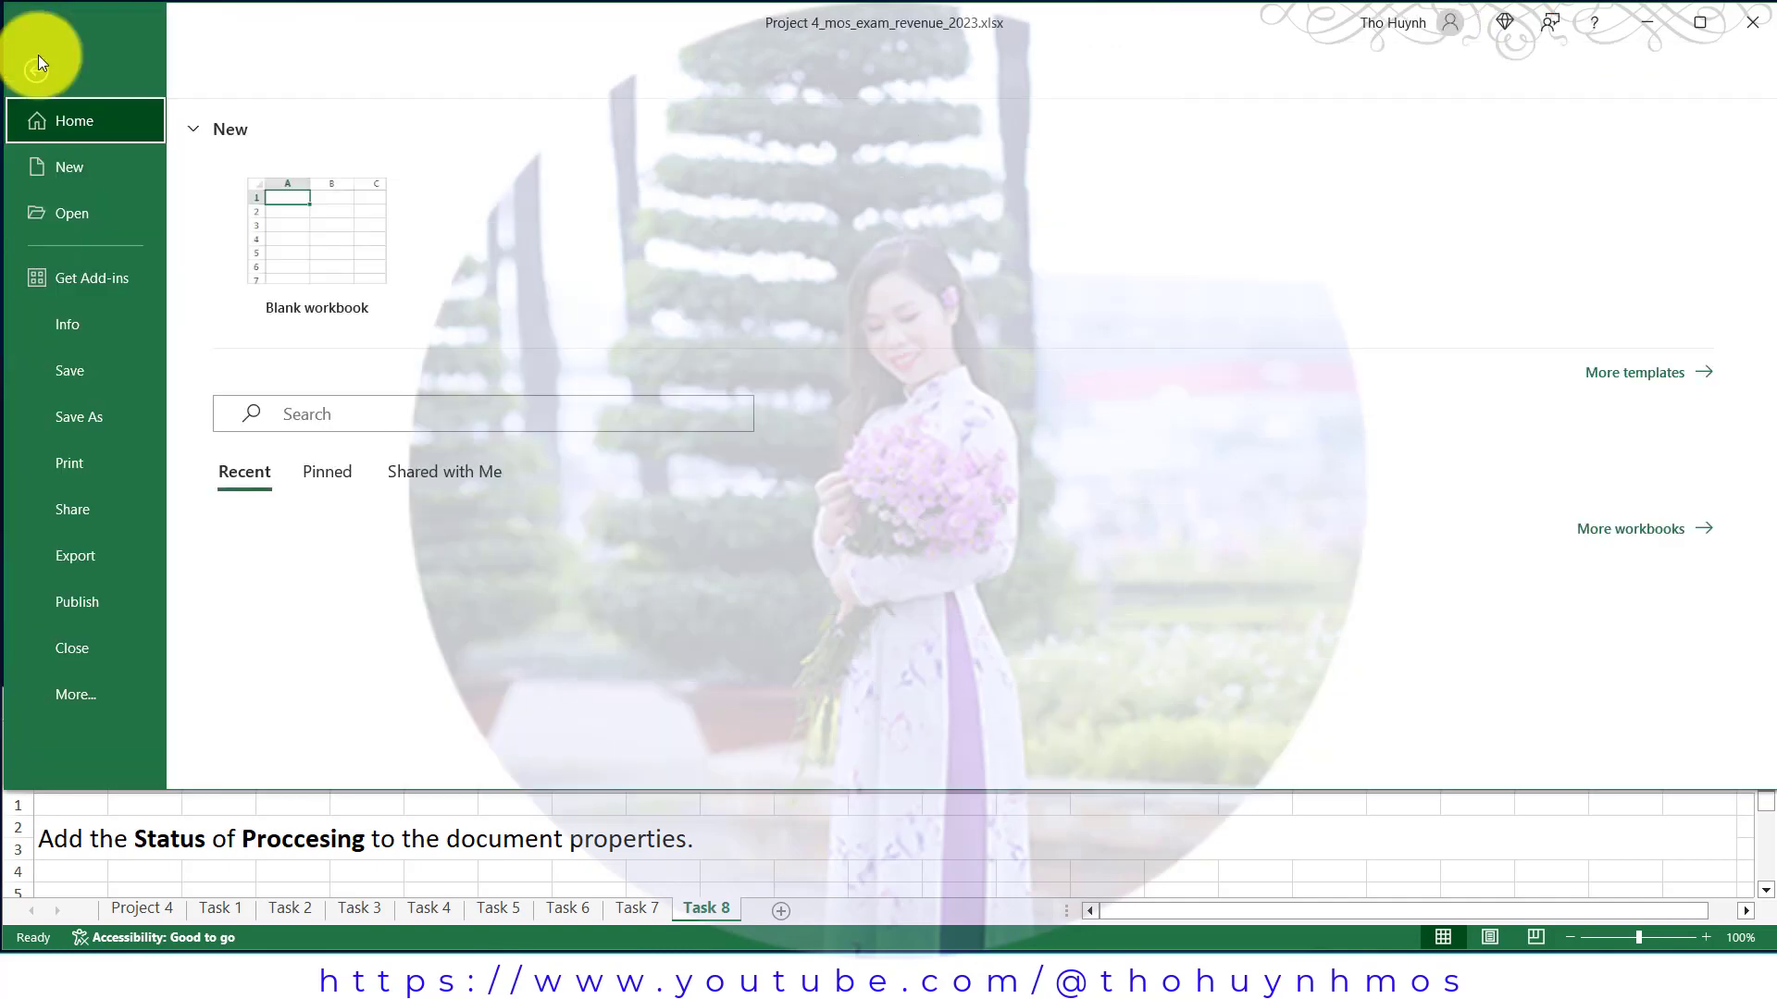
click(76, 330)
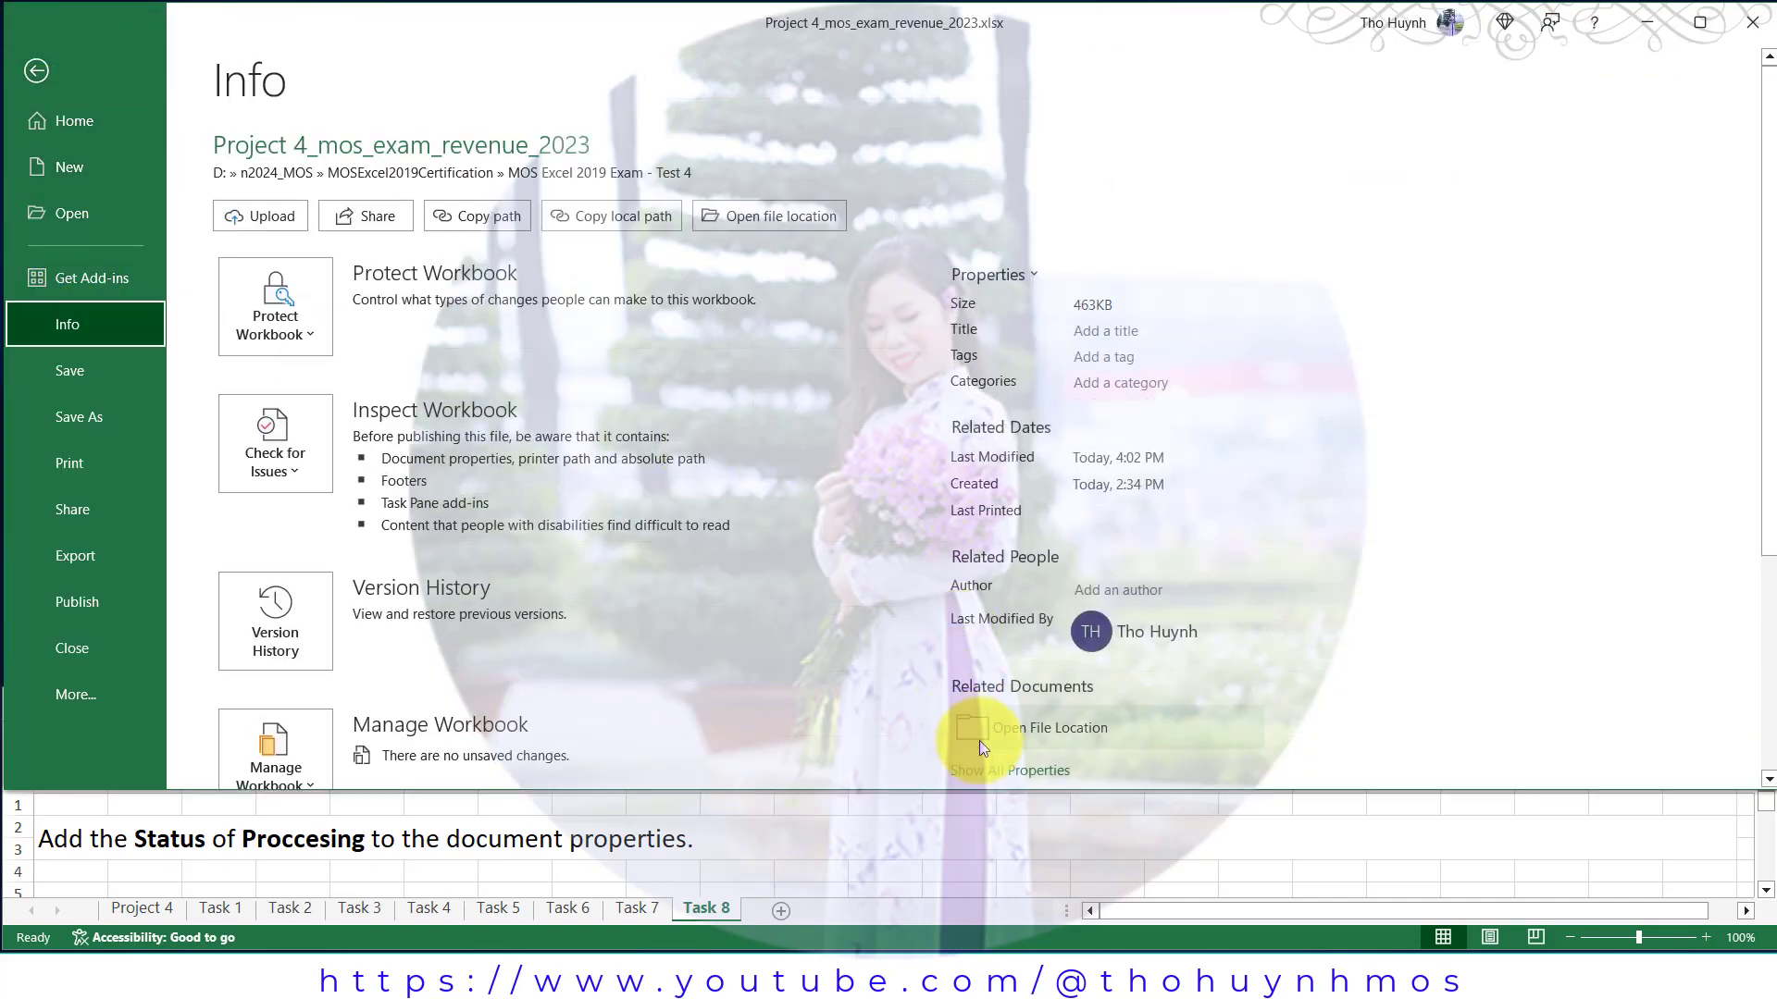
click(995, 774)
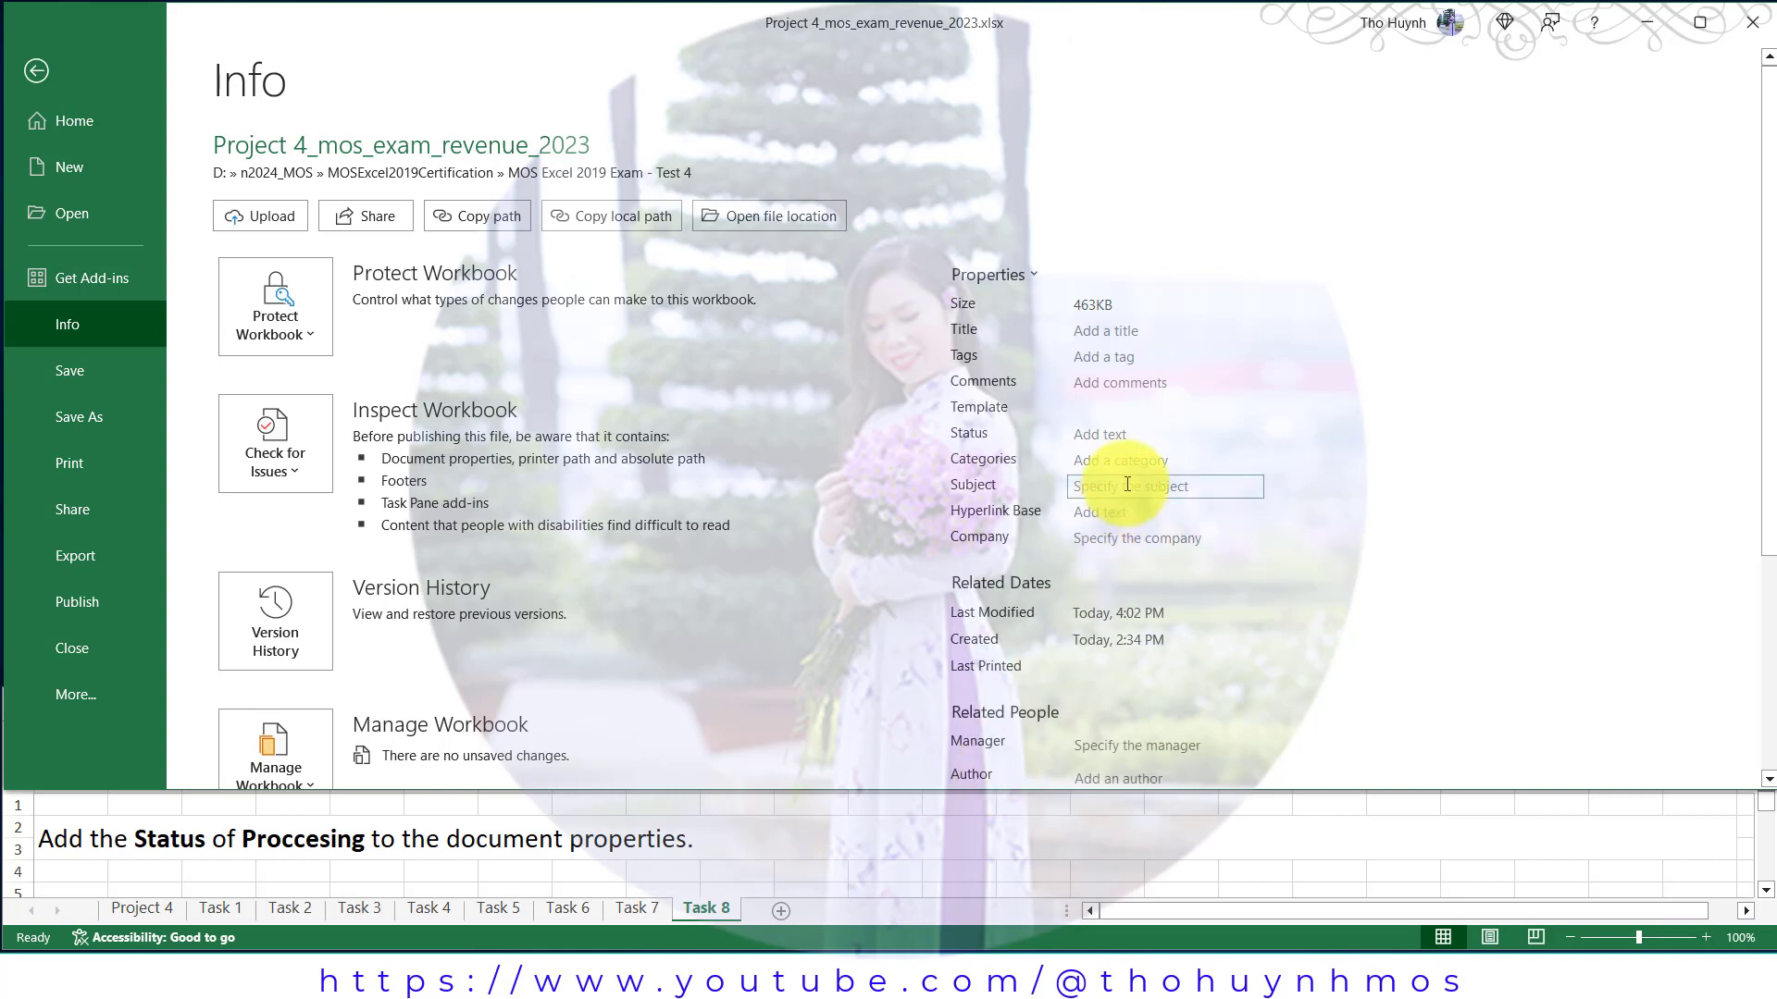
click(1110, 435)
text(Proccesing)
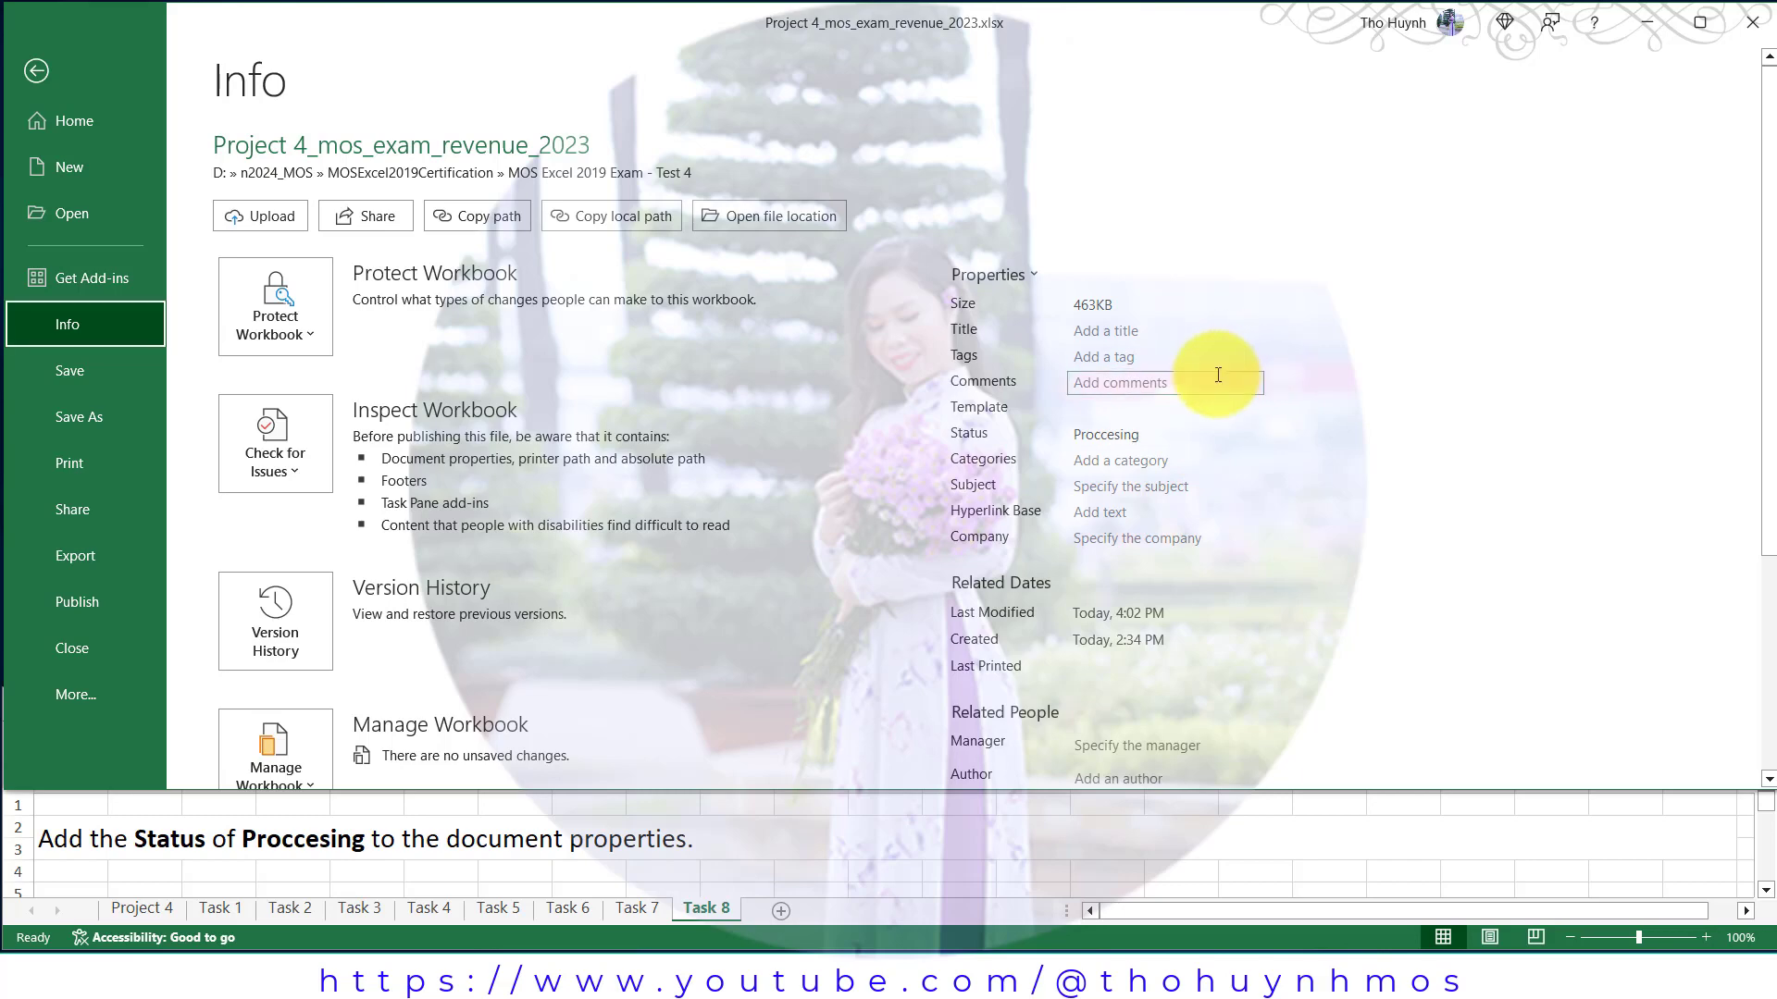
click(31, 70)
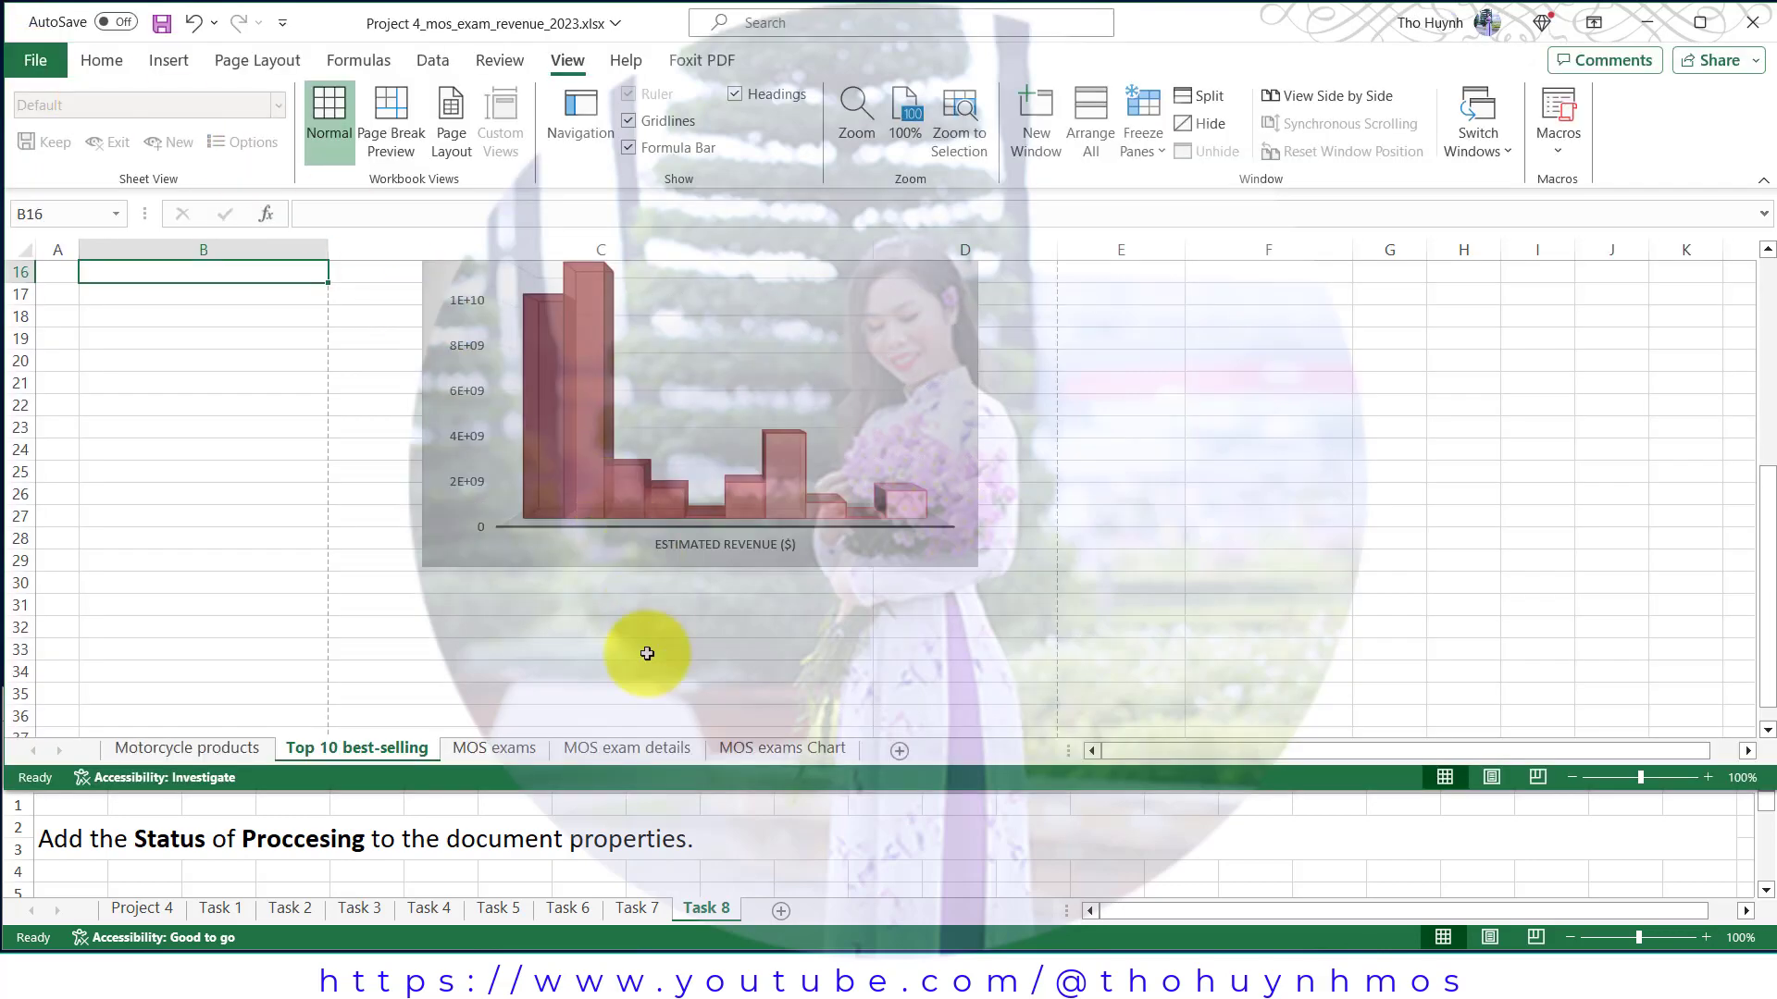